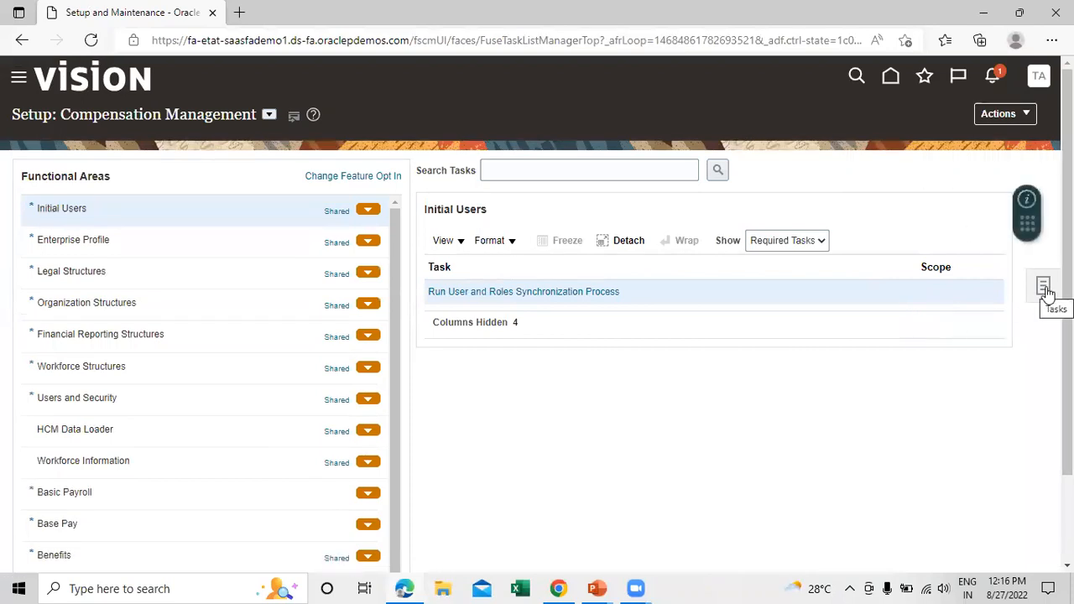
# Open the TATA Implementation Project from the implementation projects overview.
pyautogui.click(1045, 291)
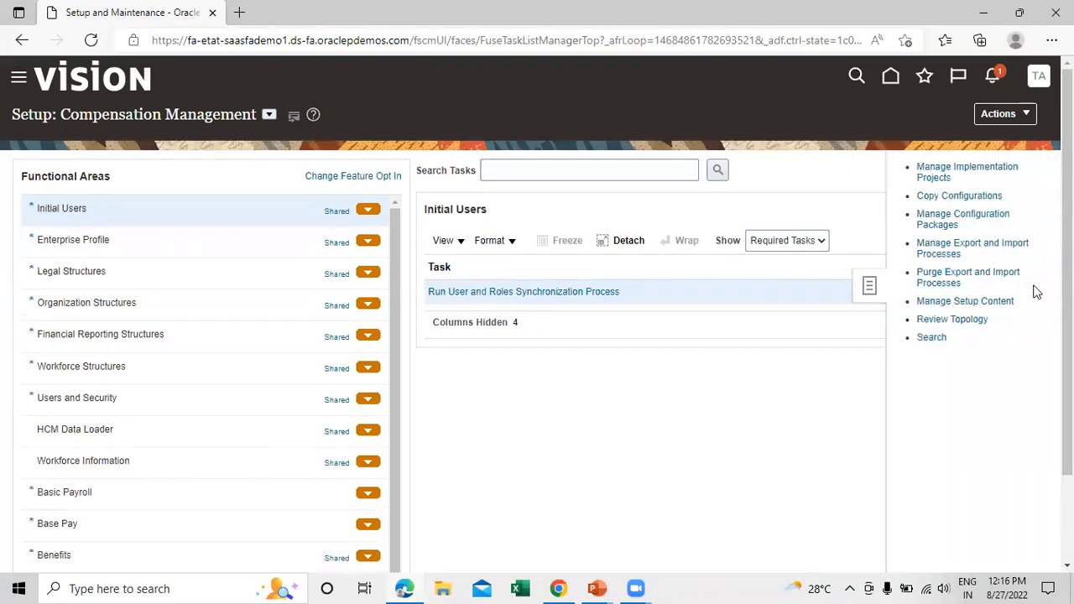
pyautogui.click(944, 174)
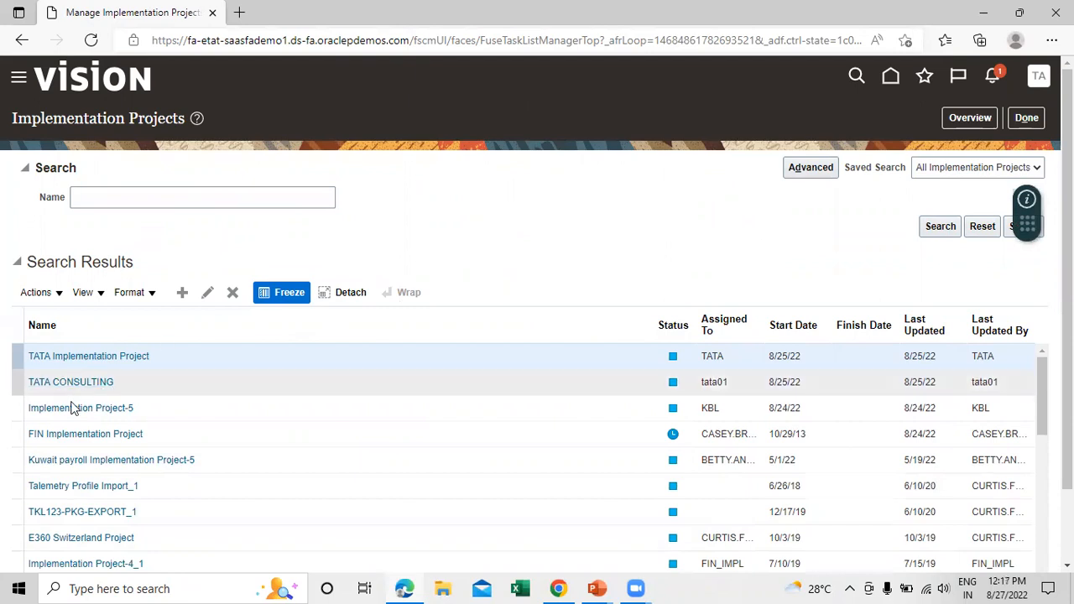
pyautogui.click(980, 118)
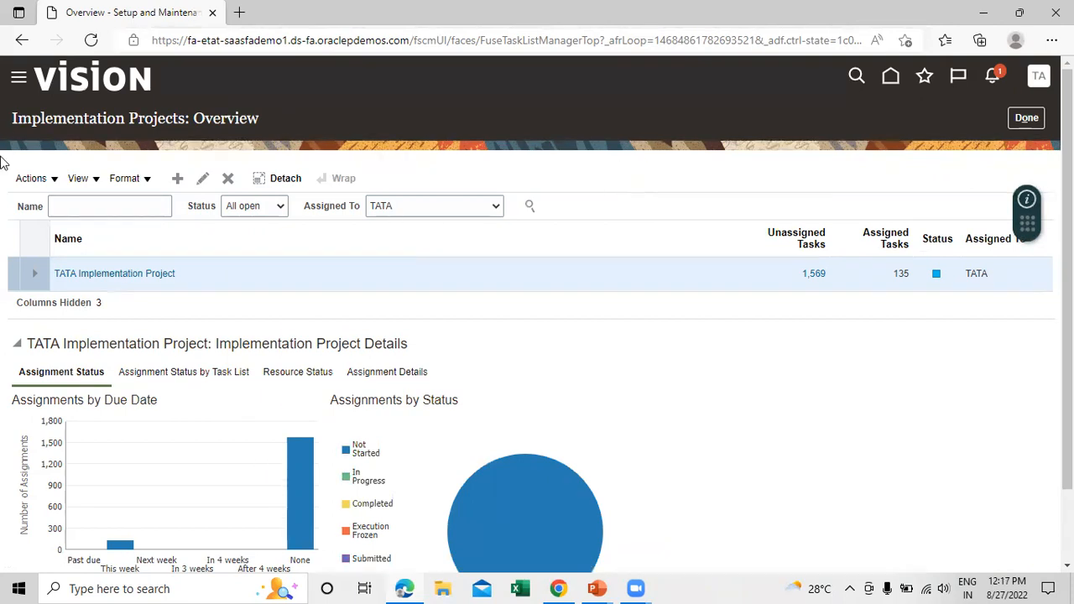
pyautogui.click(100, 279)
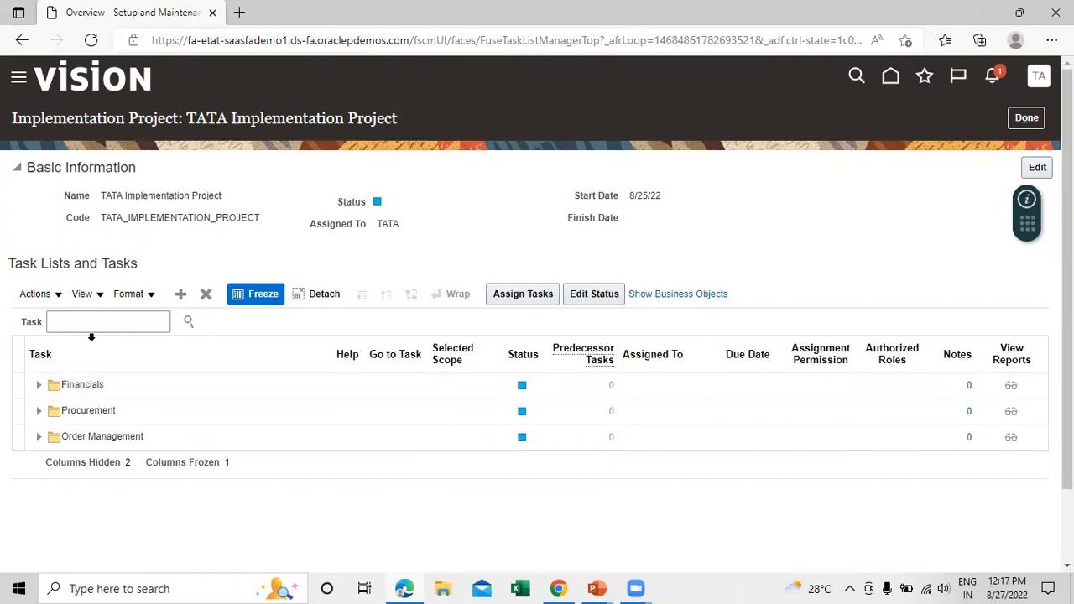
# Search the project tasks for "manage chart of accounts" and go to the Financials task Manage Chart of Accounts Value Sets.
pyautogui.click(91, 320)
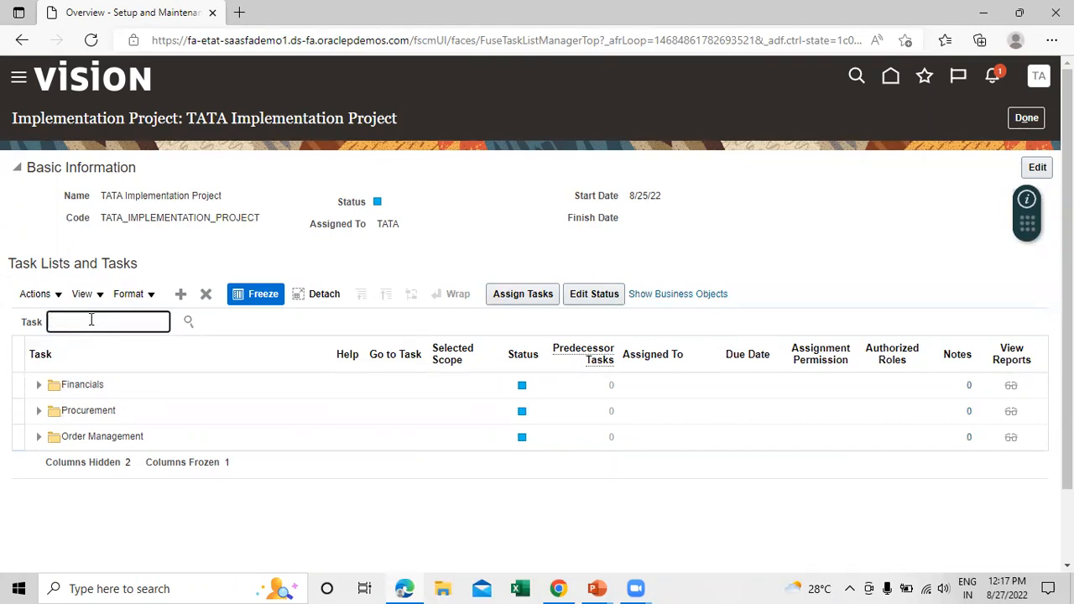
pyautogui.write('managge chart of accounts')
pyautogui.press('Return')
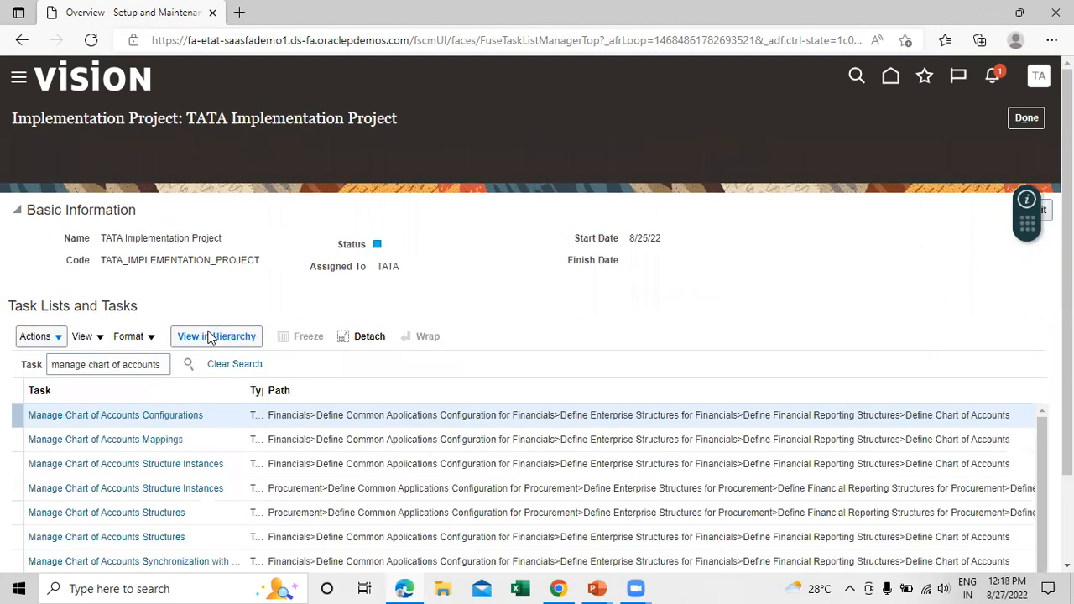
pyautogui.scroll(-3, 436, 235)
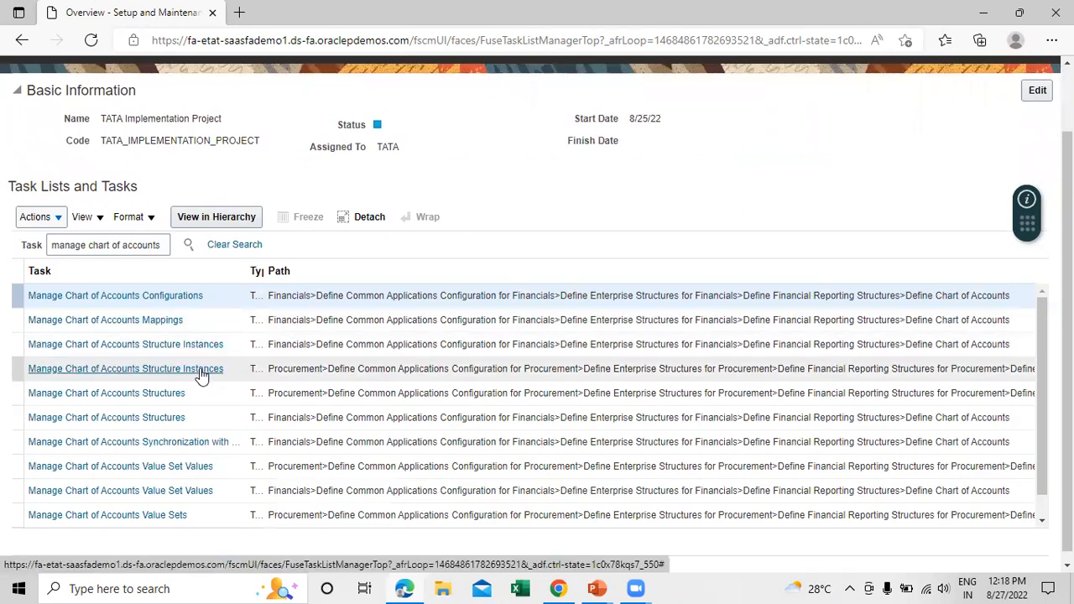
pyautogui.scroll(-1, 186, 401)
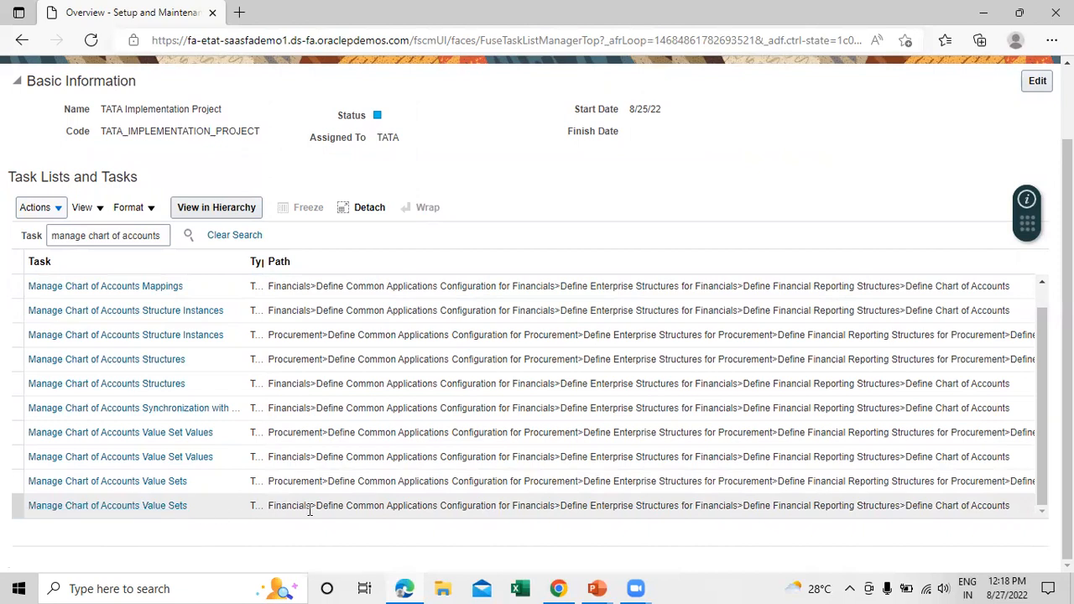
pyautogui.click(152, 507)
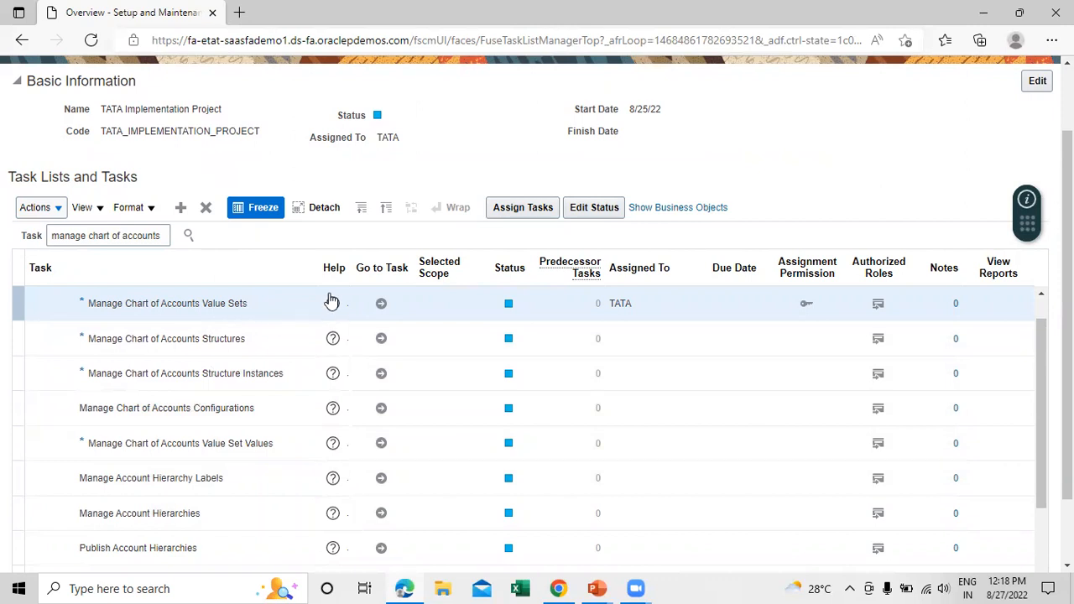
pyautogui.click(382, 306)
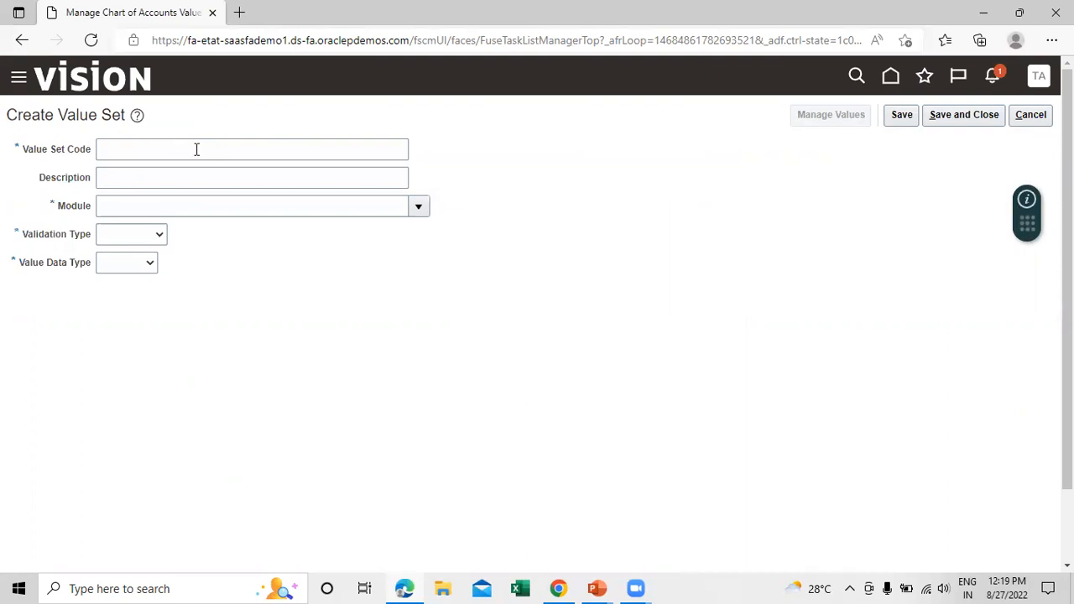
# Enter Company as both the code and the description of the new value set.
pyautogui.click(173, 153)
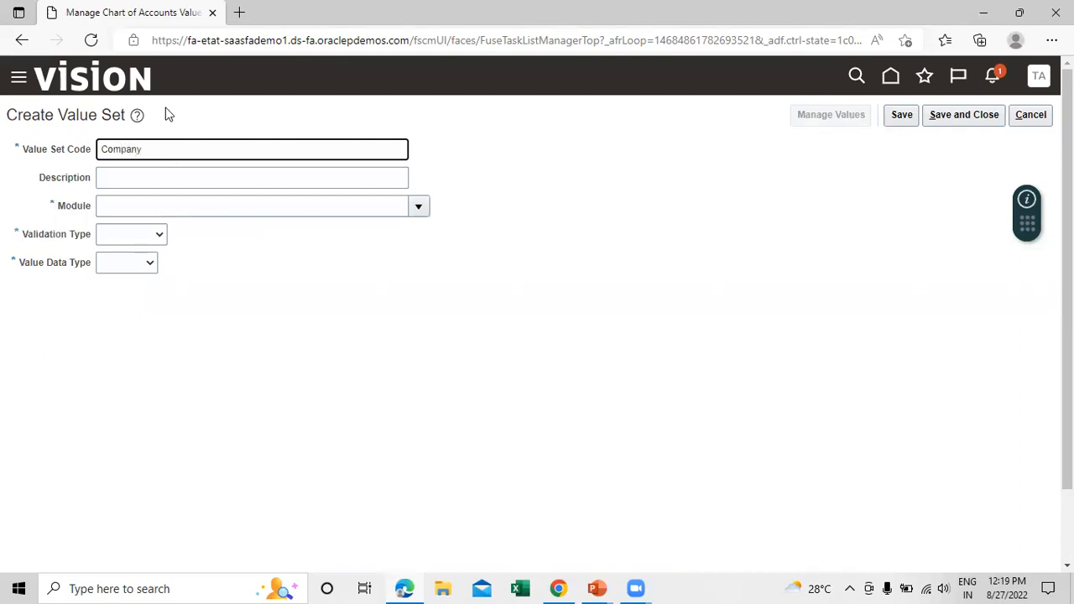
pyautogui.moveTo(187, 149); pyautogui.dragTo(76, 151)
pyautogui.hotkey('ctrl', 'c')
pyautogui.click(235, 288)
pyautogui.click(154, 177)
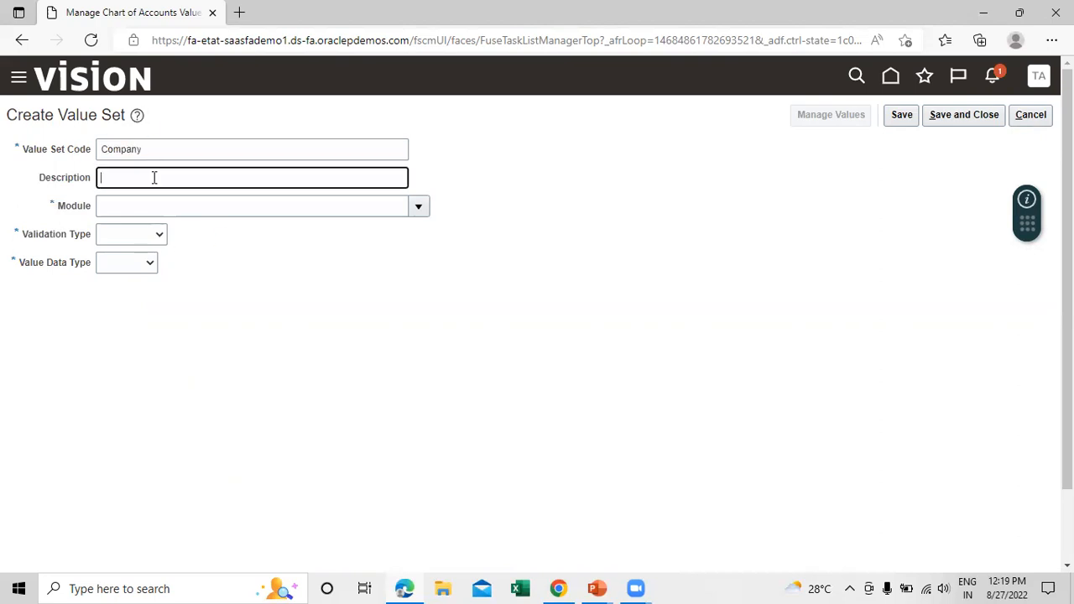
pyautogui.hotkey('ctrl', 'v')
pyautogui.click(309, 301)
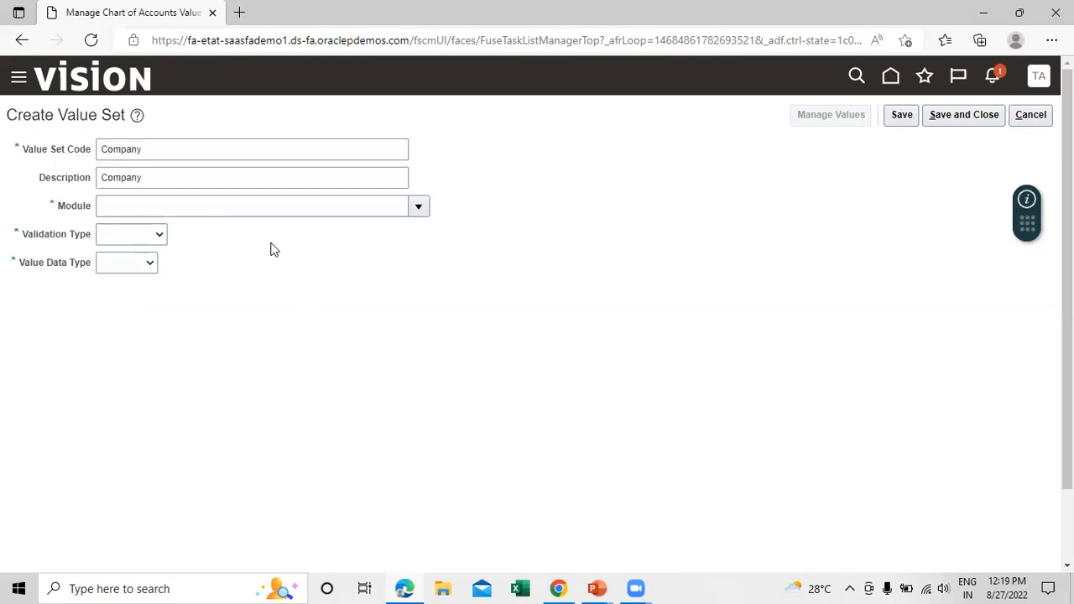
# Assign the Company value set to the General Ledger module with the Independent validation type.
pyautogui.click(419, 207)
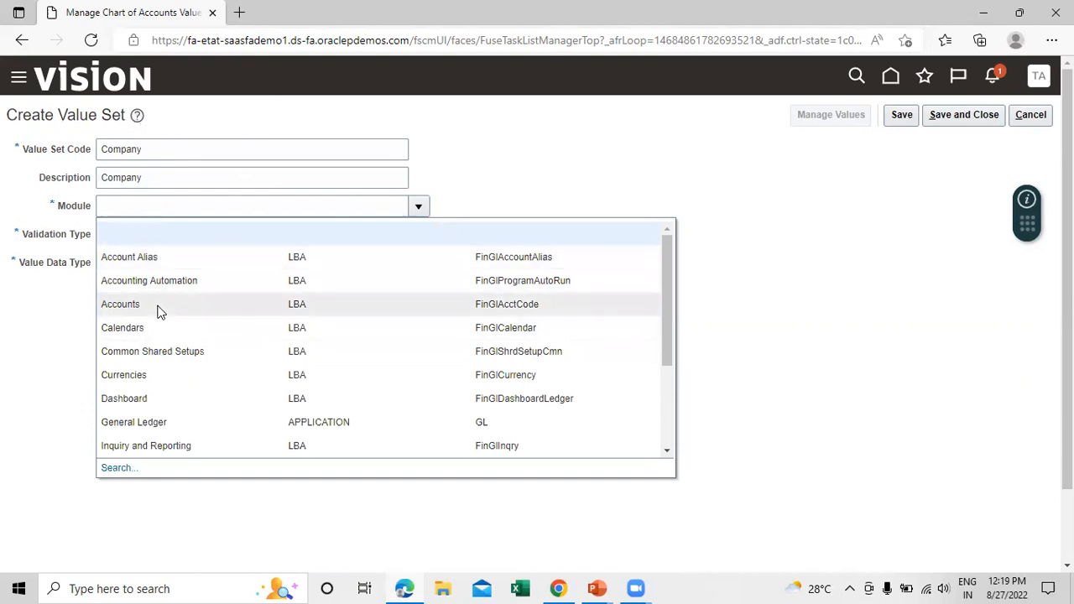
pyautogui.click(126, 422)
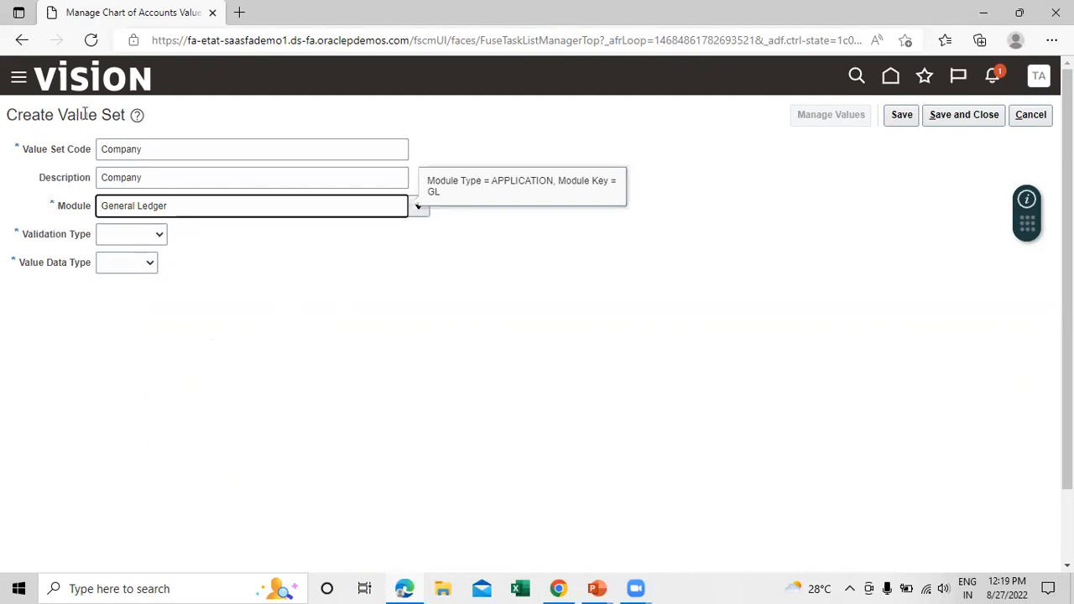
pyautogui.click(161, 237)
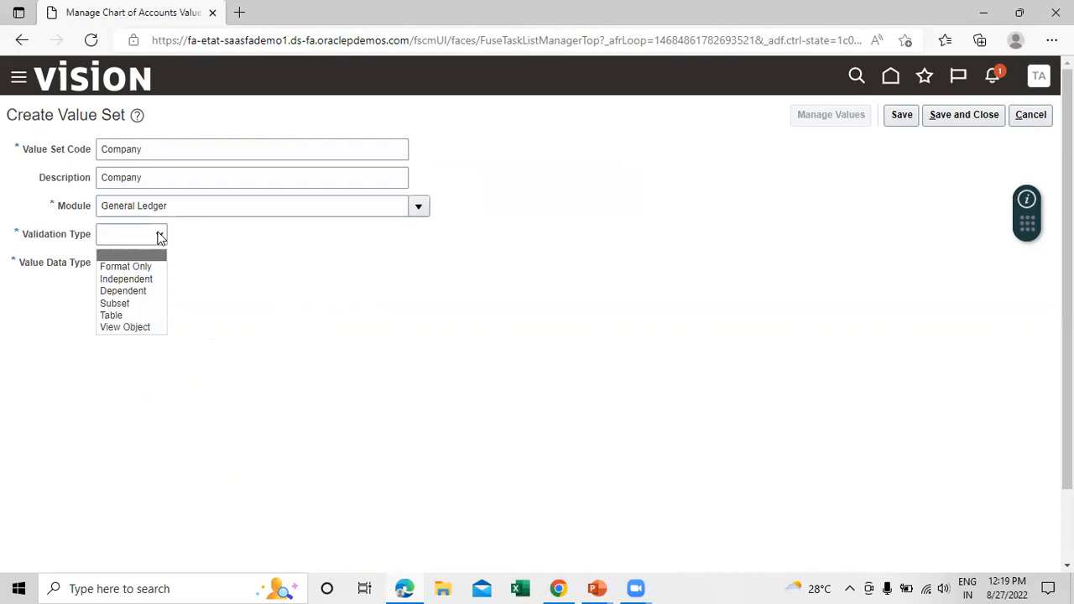
pyautogui.click(144, 281)
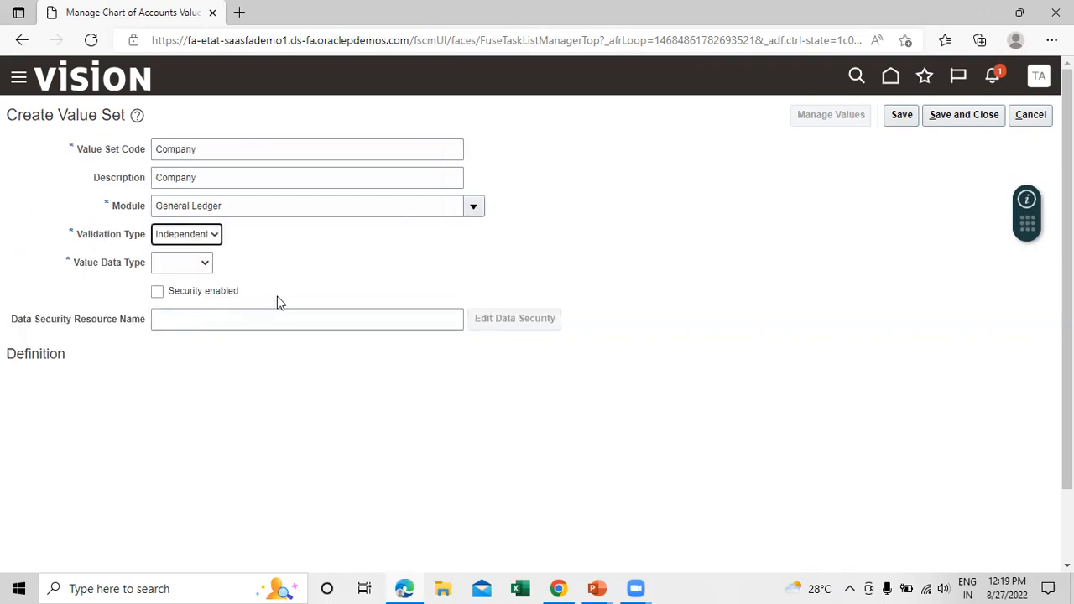
# Try the Dependent validation type on the Company value set and restore Independent.
pyautogui.click(217, 235)
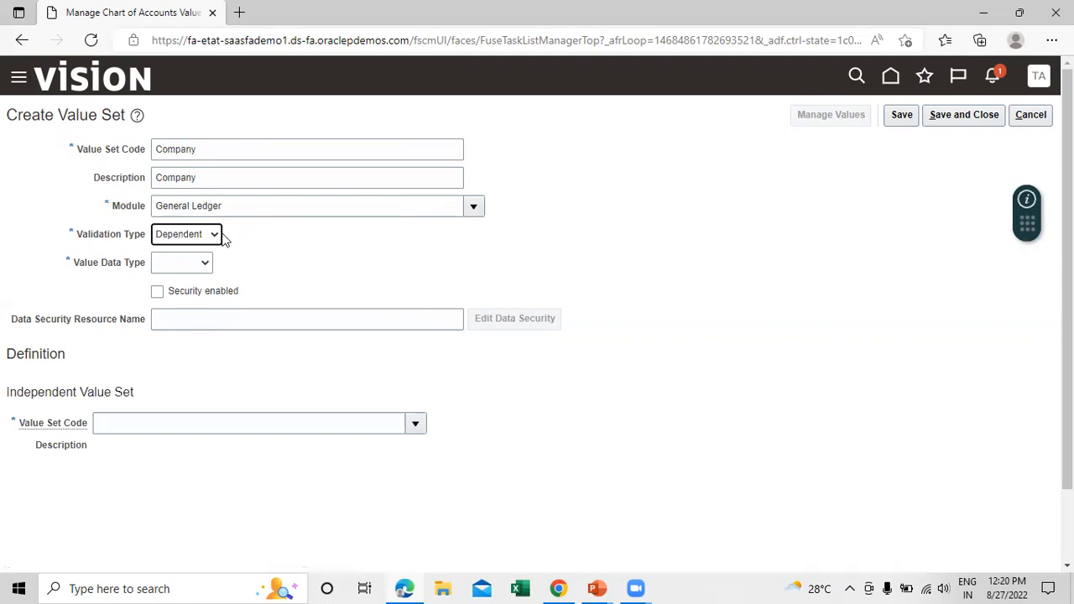
pyautogui.click(218, 236)
pyautogui.click(198, 277)
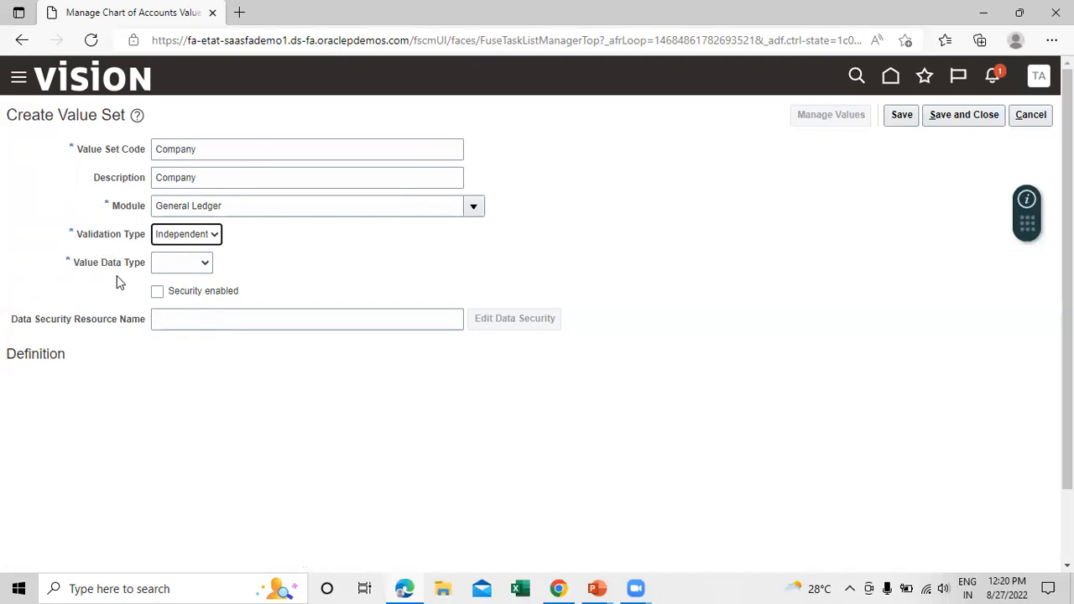
# Set the Company value set's value data type to Character and its value subtype to Text.
pyautogui.click(208, 267)
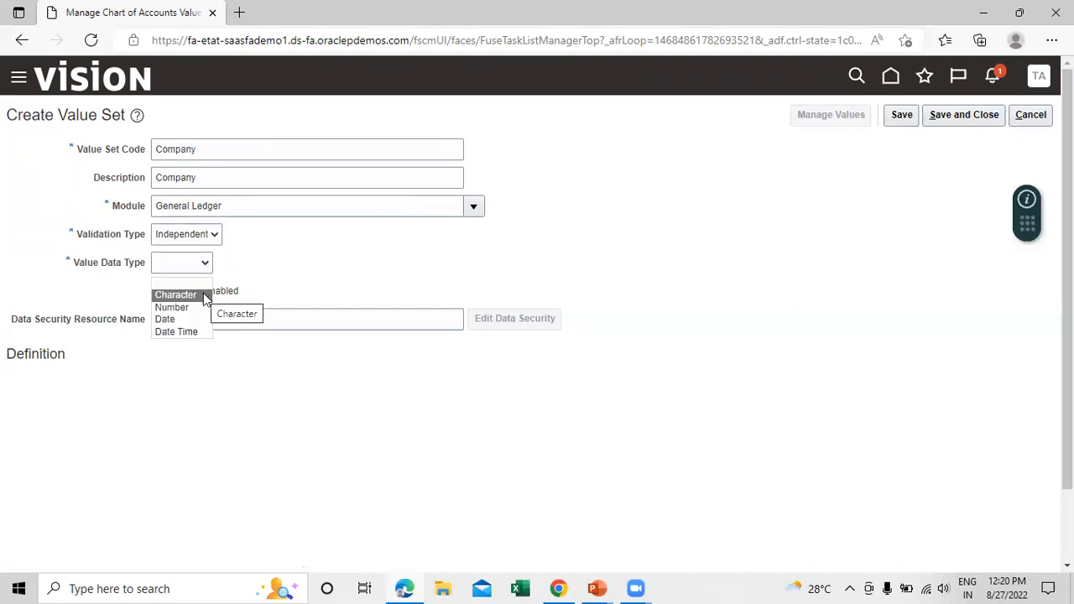
pyautogui.click(204, 298)
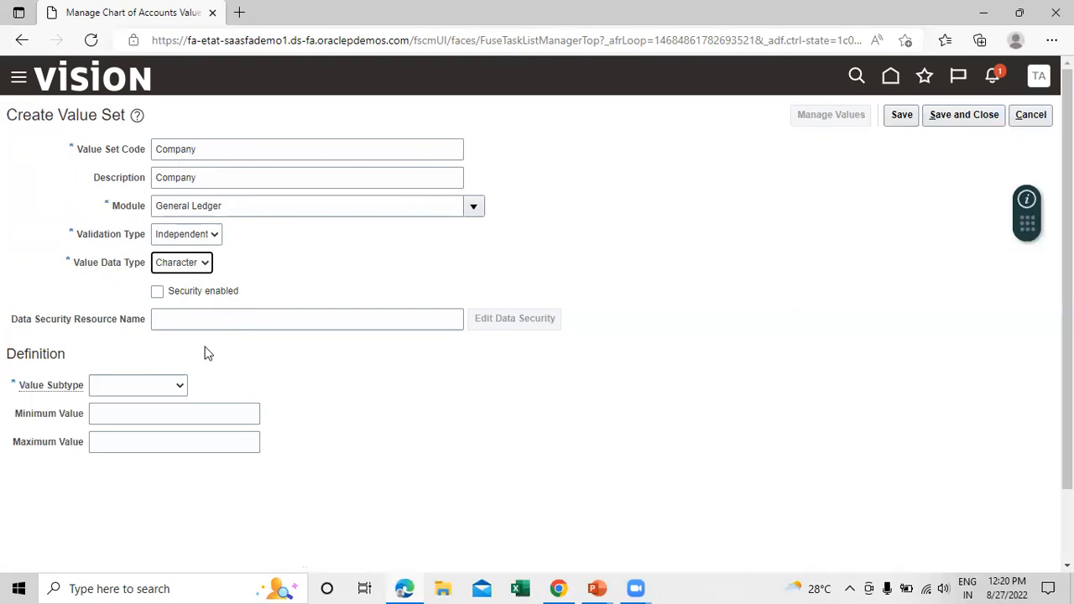
pyautogui.click(180, 386)
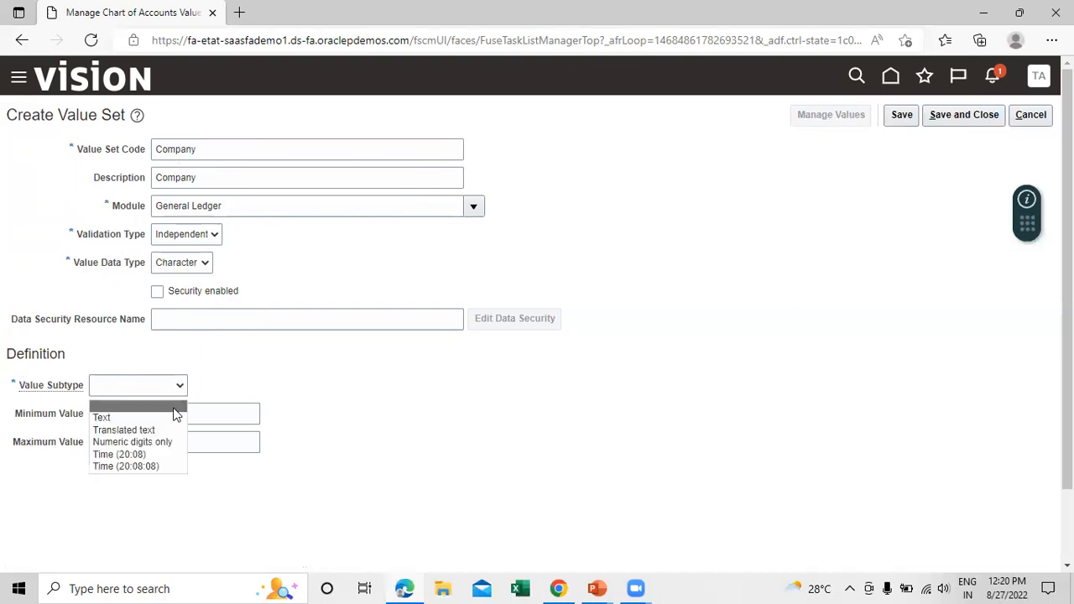
pyautogui.click(172, 418)
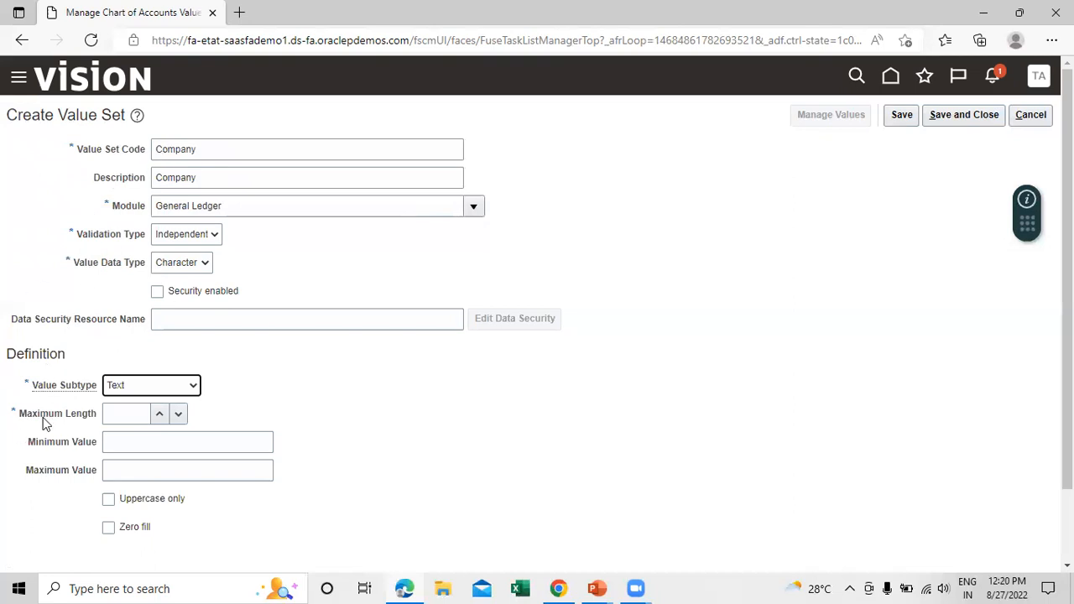
# Set the Company value set's maximum length to 4, then save and close it.
pyautogui.click(126, 410)
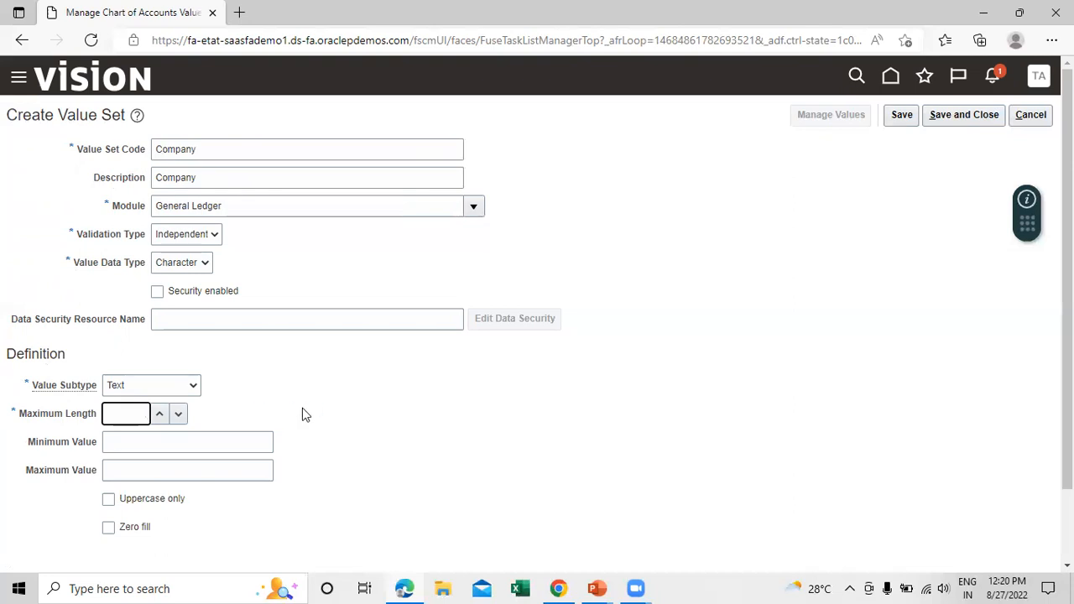
pyautogui.write('4')
pyautogui.click(378, 407)
pyautogui.click(945, 123)
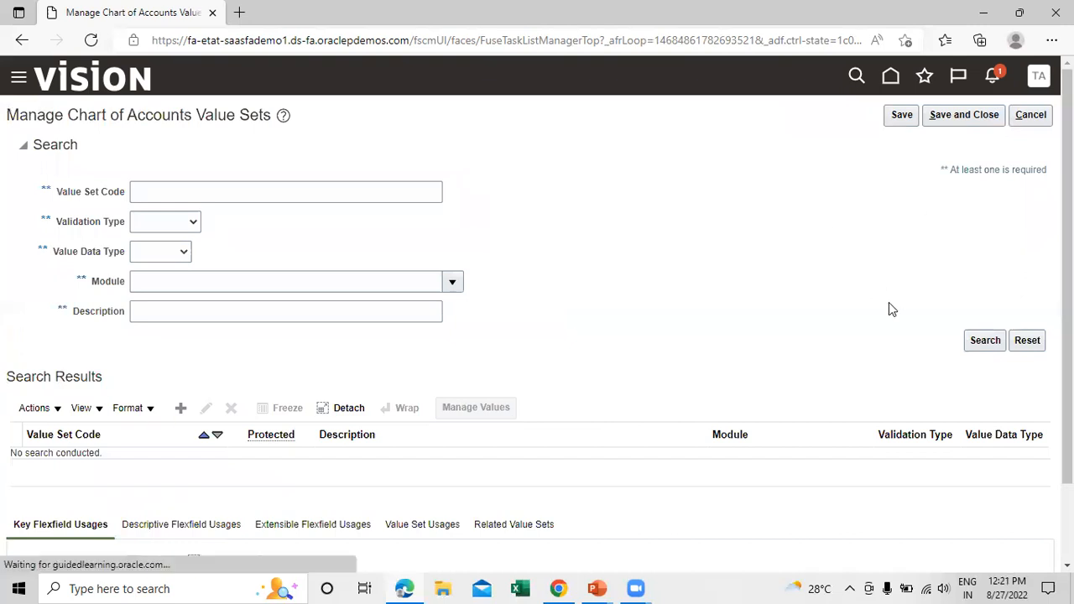
# Start another value set with Department as both its code and description.
pyautogui.click(181, 409)
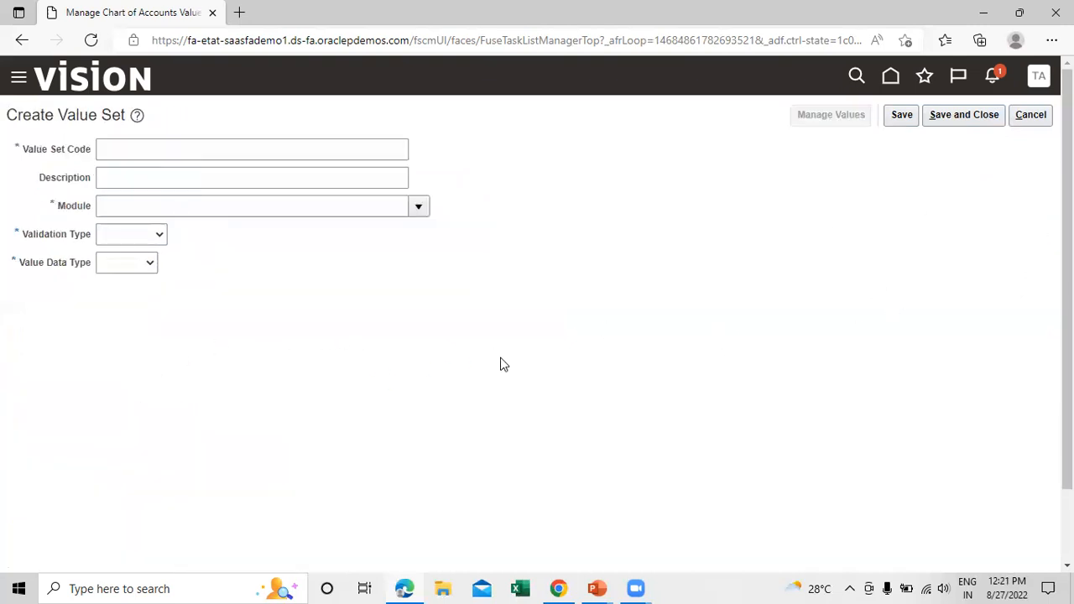
pyautogui.click(195, 149)
pyautogui.write('Depa')
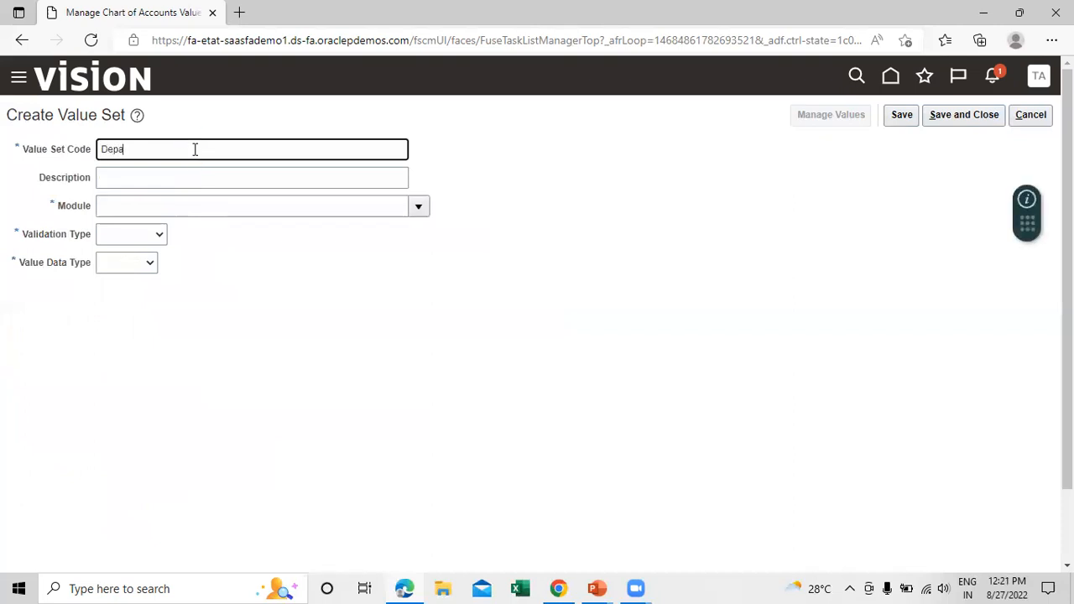
pyautogui.write('rtment')
pyautogui.hotkey('ctrl', 'a')
pyautogui.hotkey('ctrl', 'c')
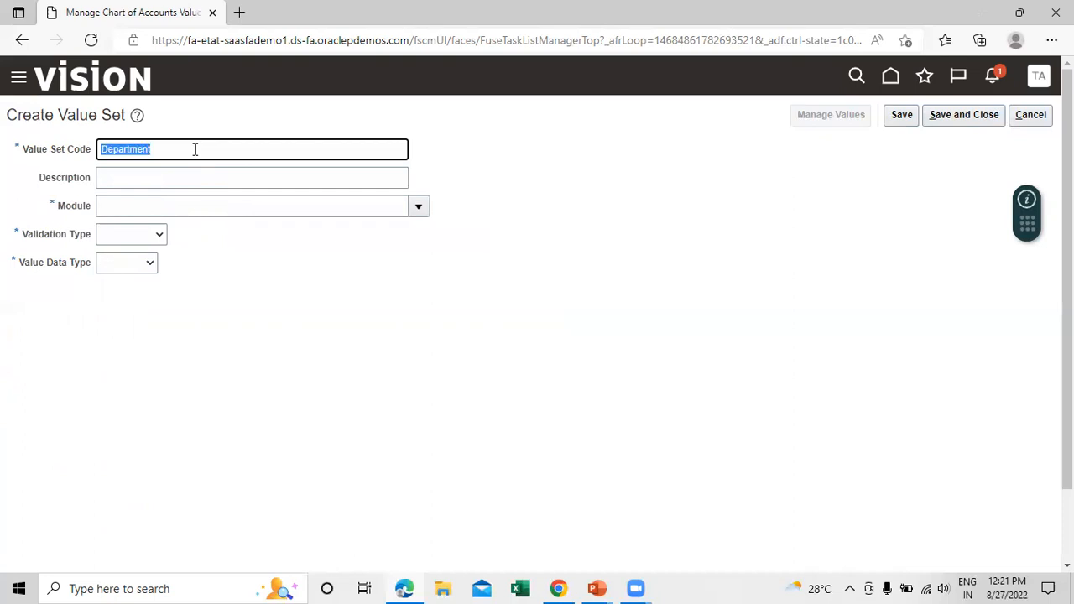
pyautogui.click(145, 179)
pyautogui.hotkey('ctrl', 'v')
pyautogui.click(329, 306)
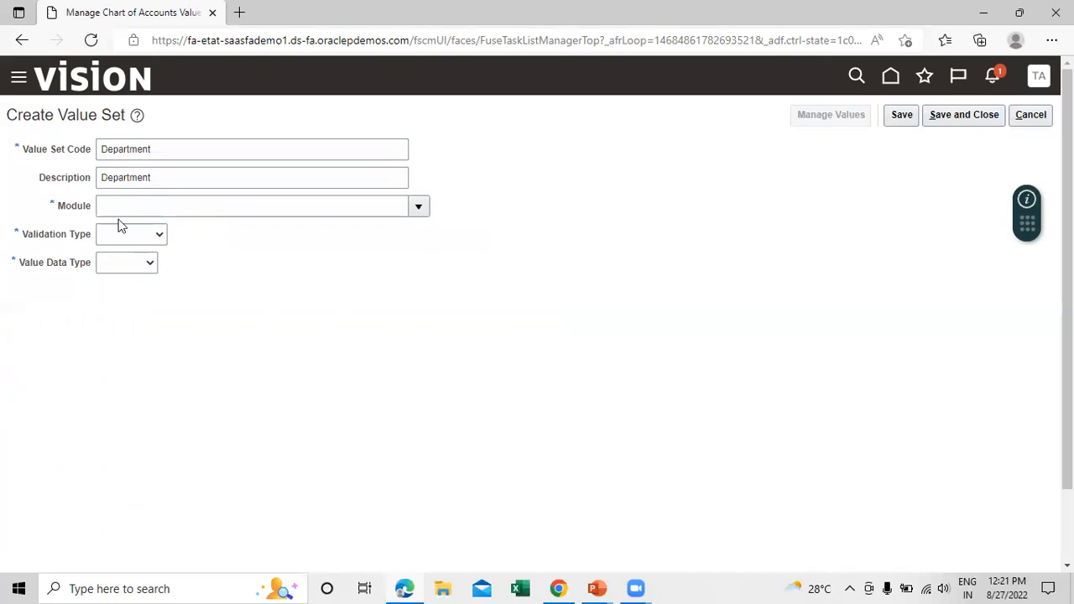
# Assign the Department value set to the General Ledger module with the Independent validation type.
pyautogui.click(418, 207)
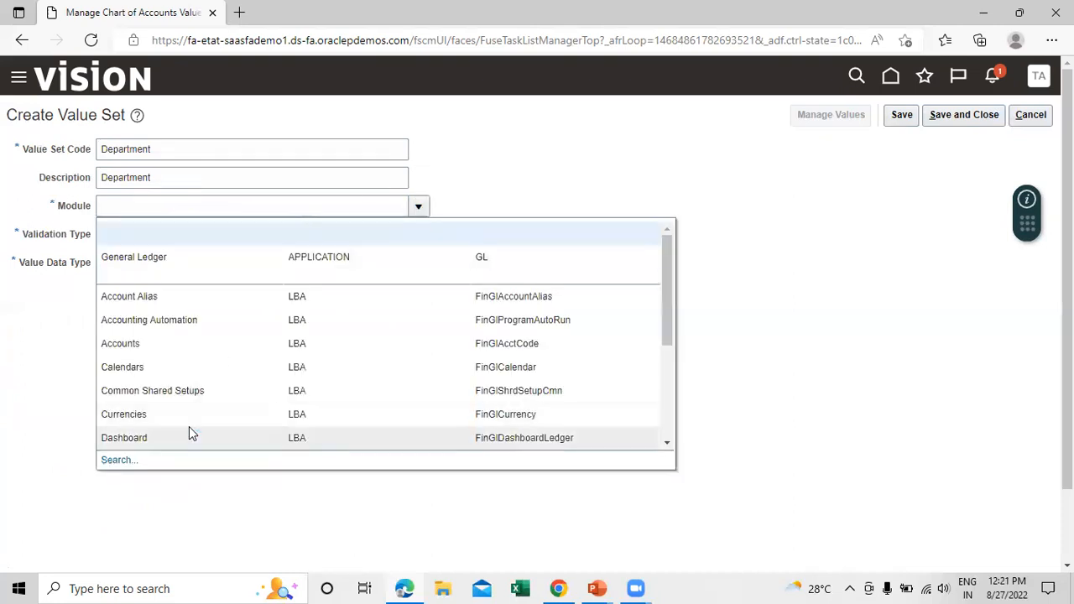
pyautogui.click(203, 256)
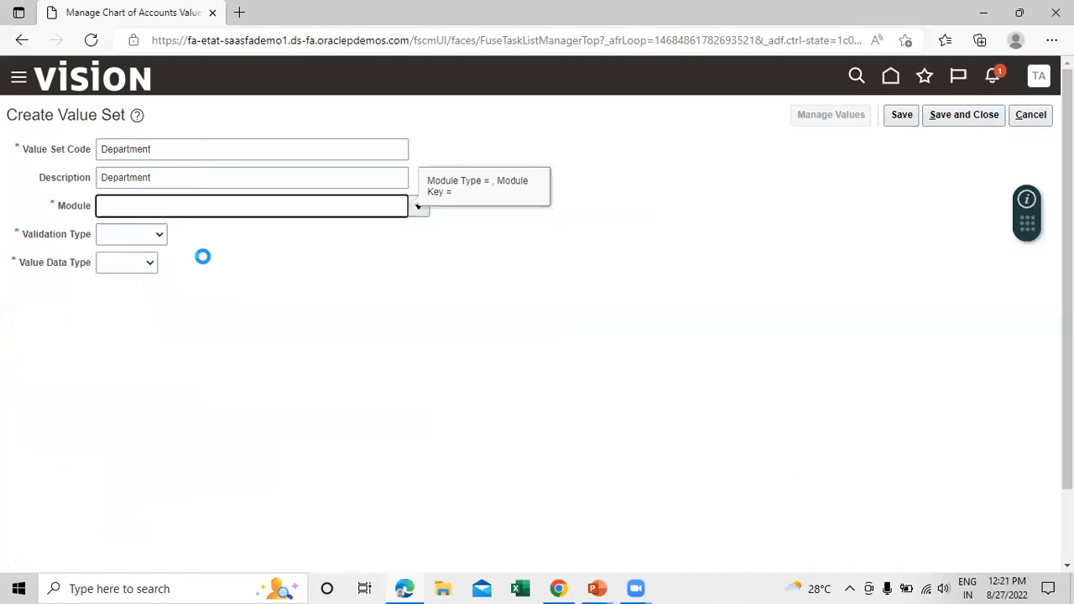
pyautogui.click(164, 236)
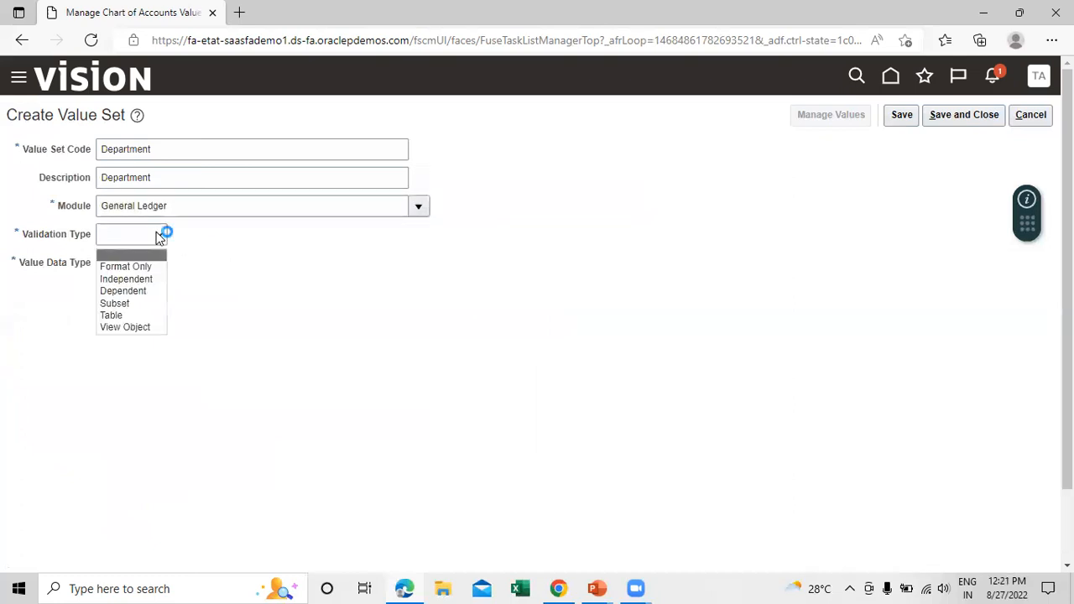
pyautogui.click(155, 280)
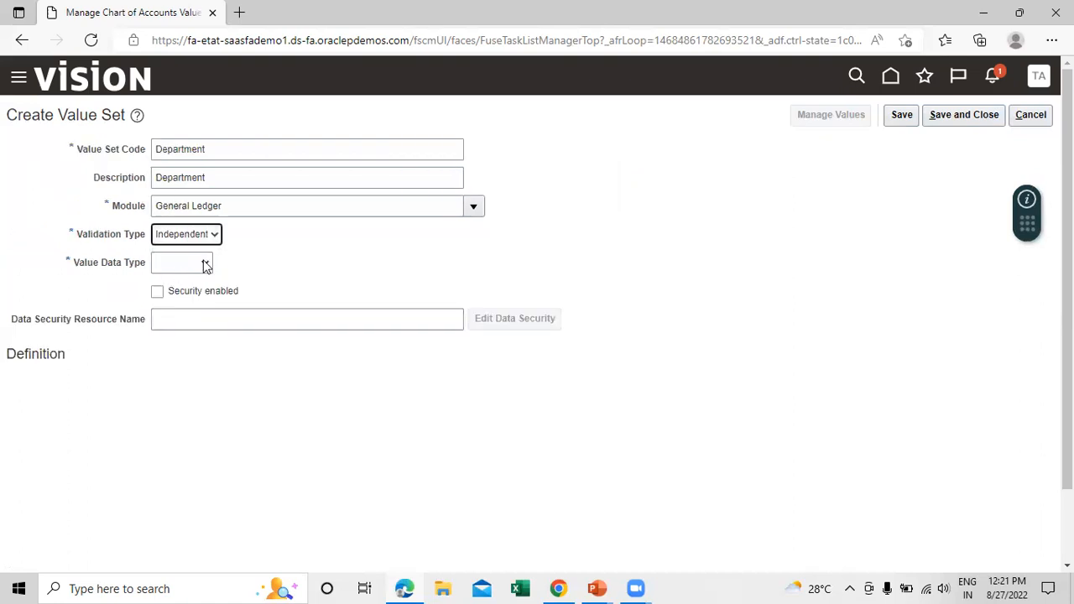
# Set the Department value set's value data type to Character and its value subtype to Text.
pyautogui.click(206, 263)
pyautogui.click(207, 294)
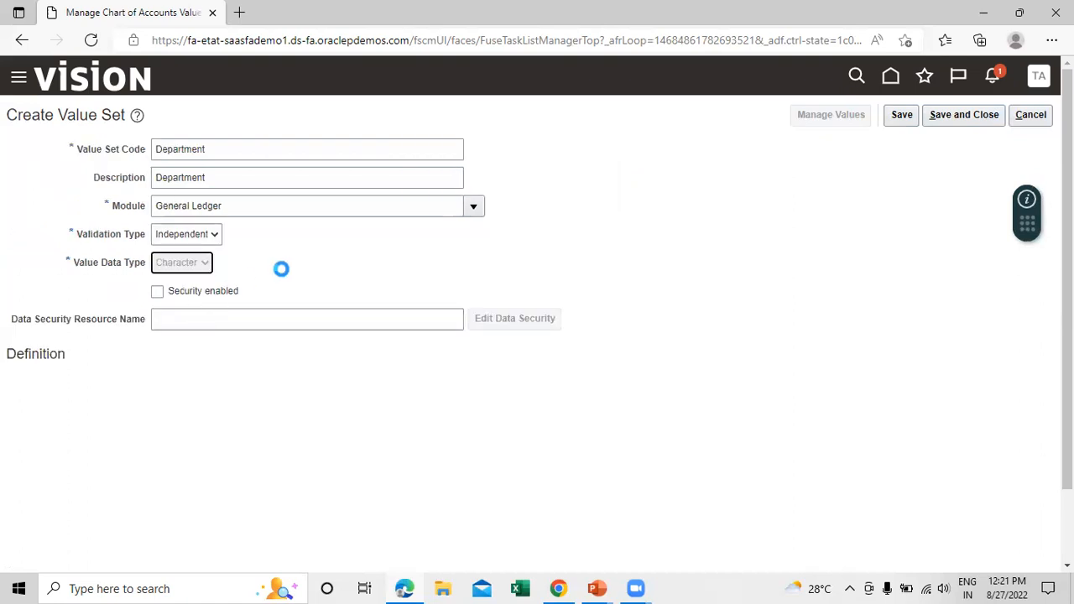
pyautogui.click(168, 384)
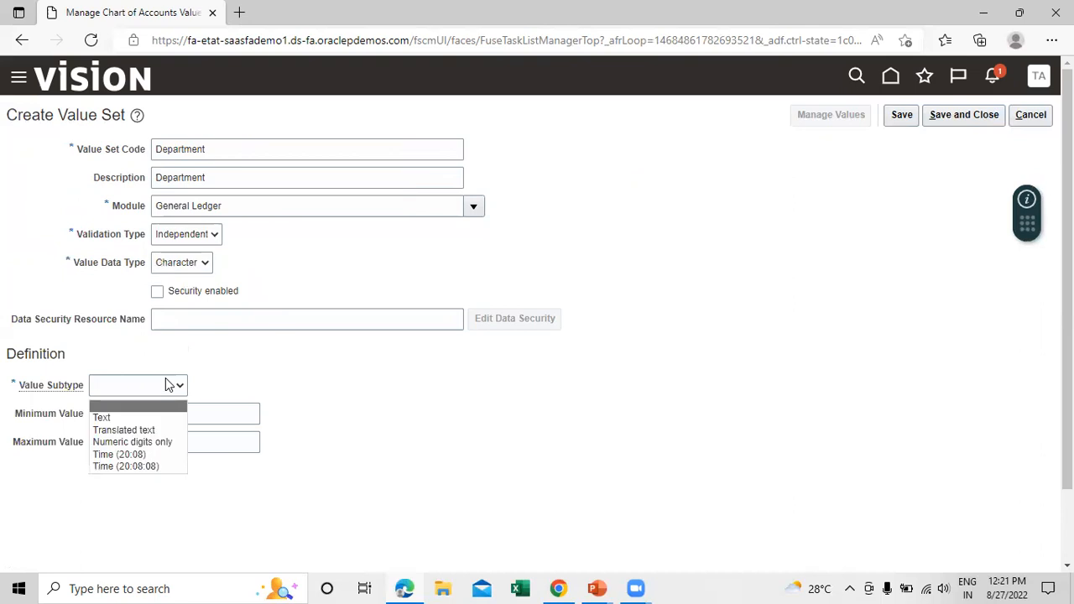
pyautogui.click(165, 417)
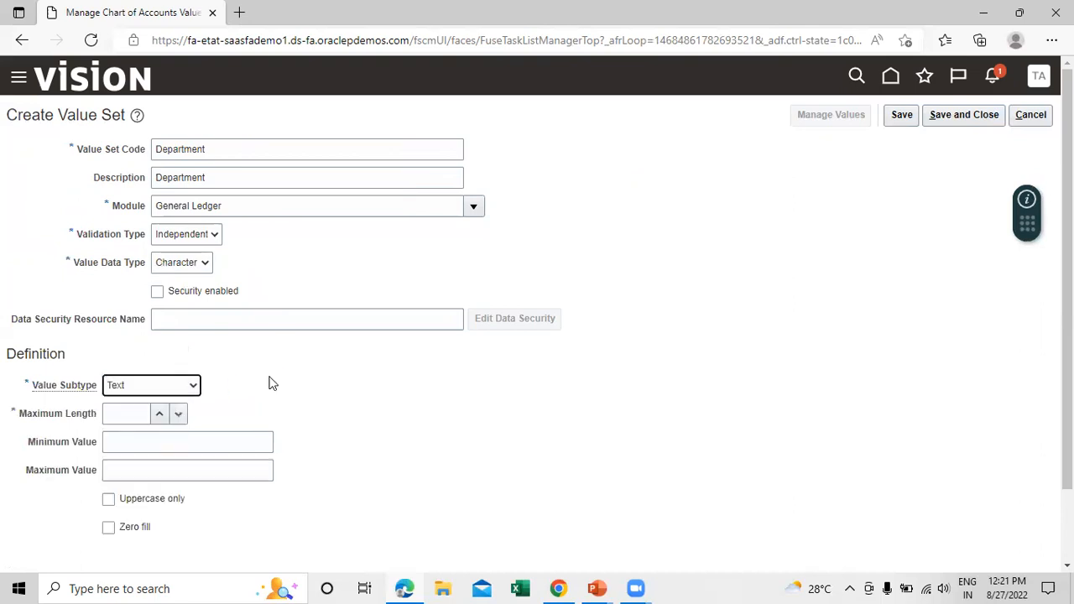
# Set the Department value set's maximum length to 4, then save and close it.
pyautogui.click(135, 416)
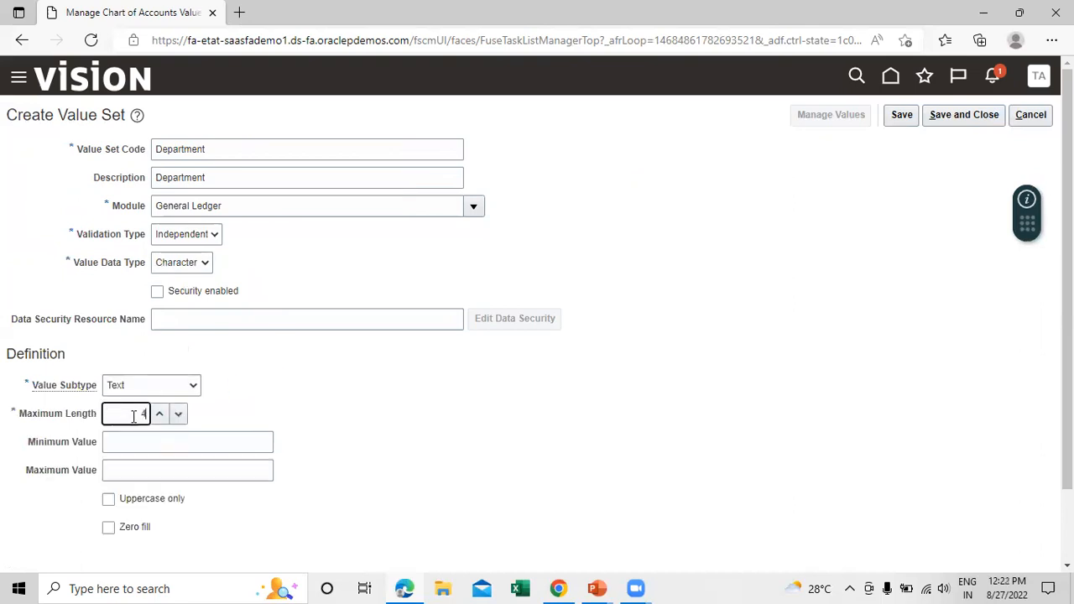
pyautogui.click(754, 272)
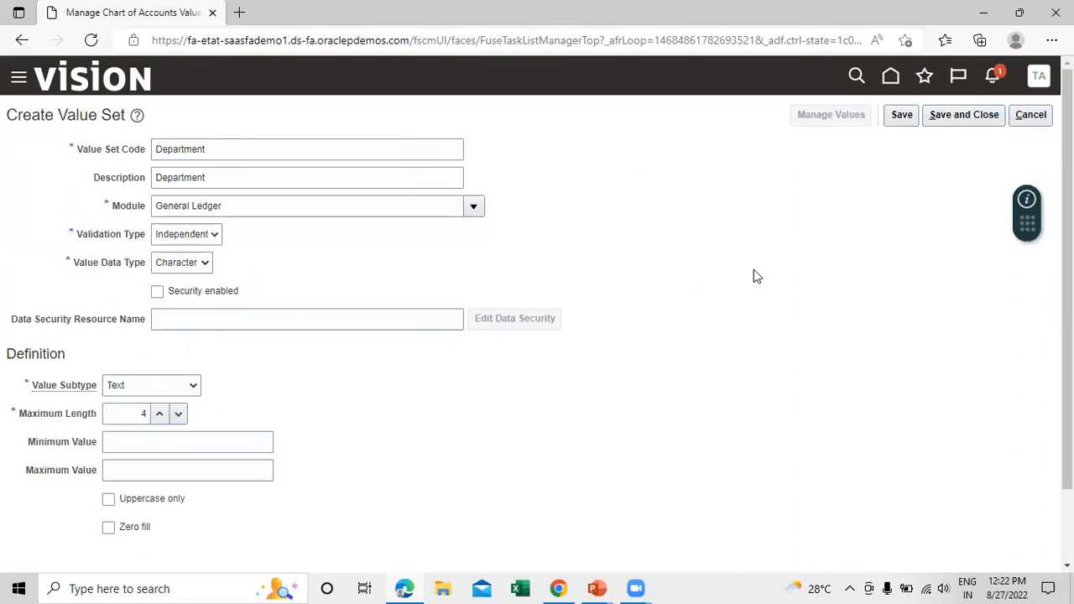
pyautogui.click(940, 117)
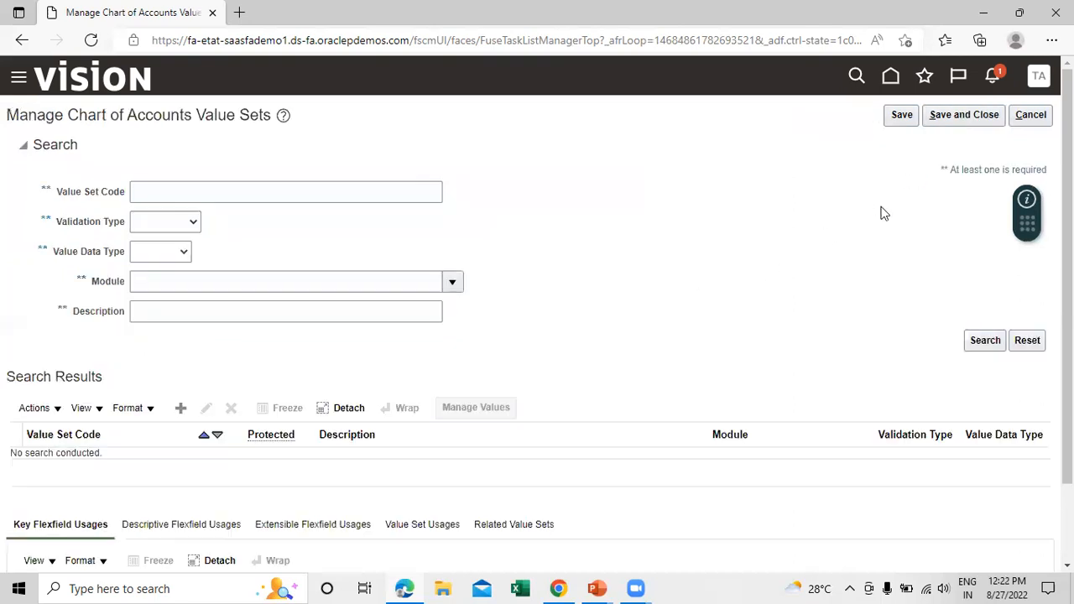
# Start another value set with Account as both its code and description.
pyautogui.click(178, 409)
pyautogui.click(243, 152)
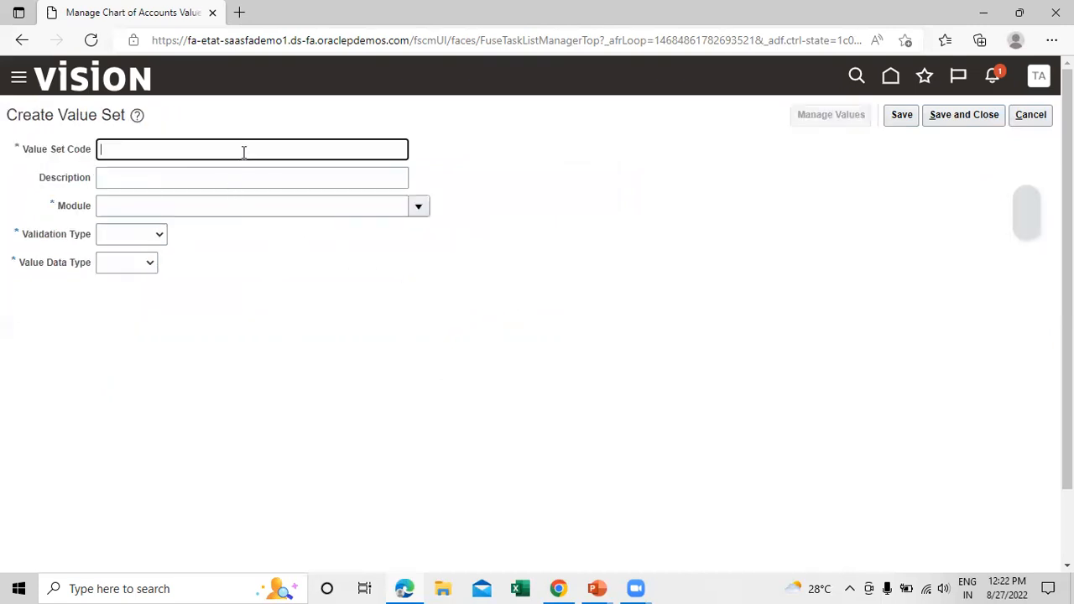
pyautogui.write('Account')
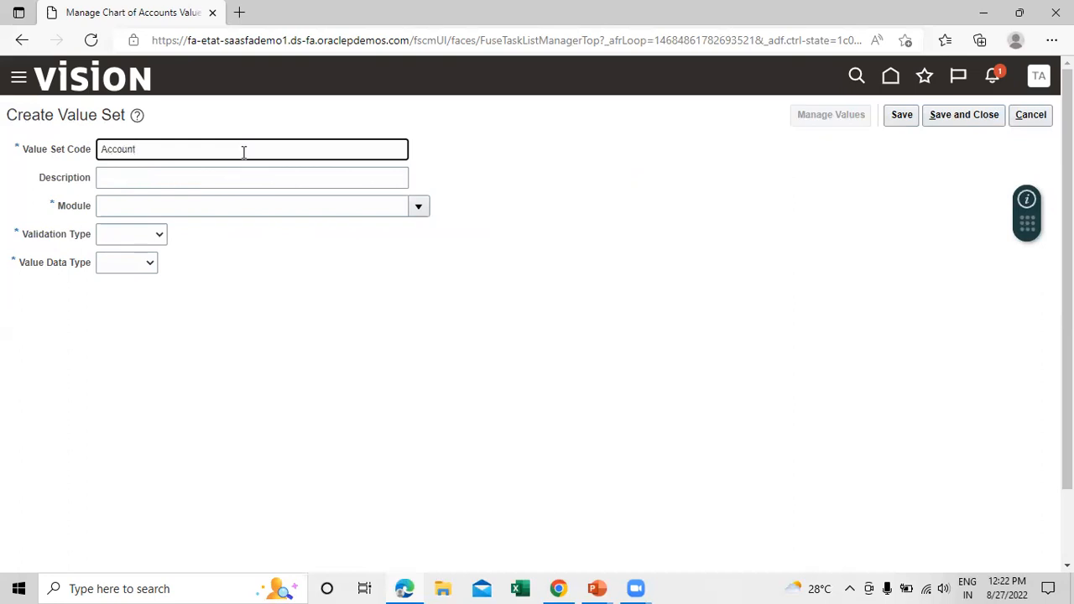
pyautogui.doubleClick(244, 156)
pyautogui.hotkey('ctrl', 'c')
pyautogui.click(198, 176)
pyautogui.hotkey('ctrl', 'v')
pyautogui.click(288, 277)
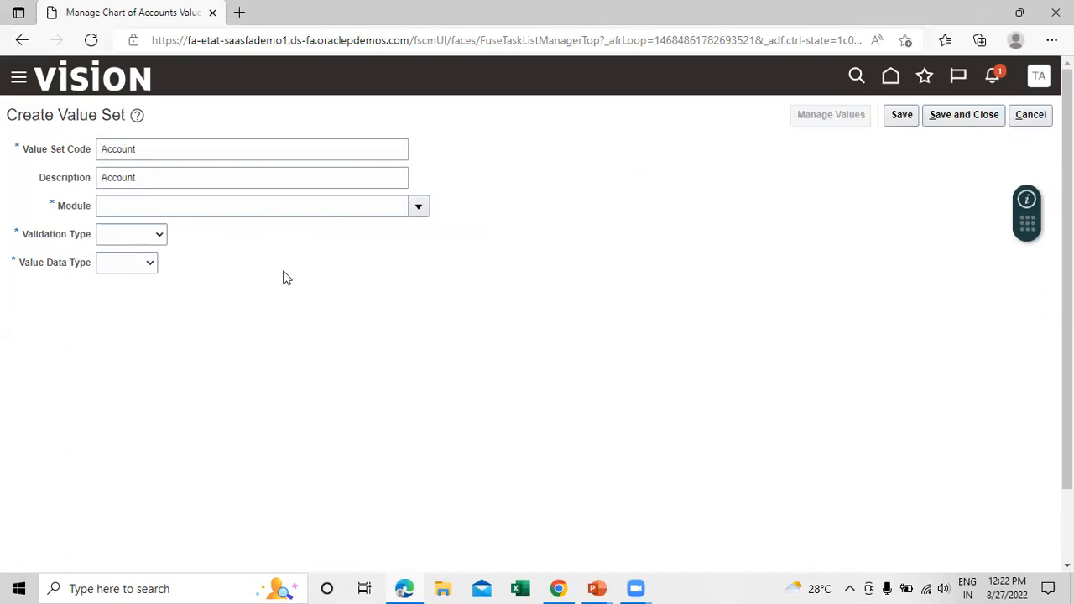
# Assign the Account value set to the General Ledger module with the Independent validation type.
pyautogui.click(418, 204)
pyautogui.click(185, 259)
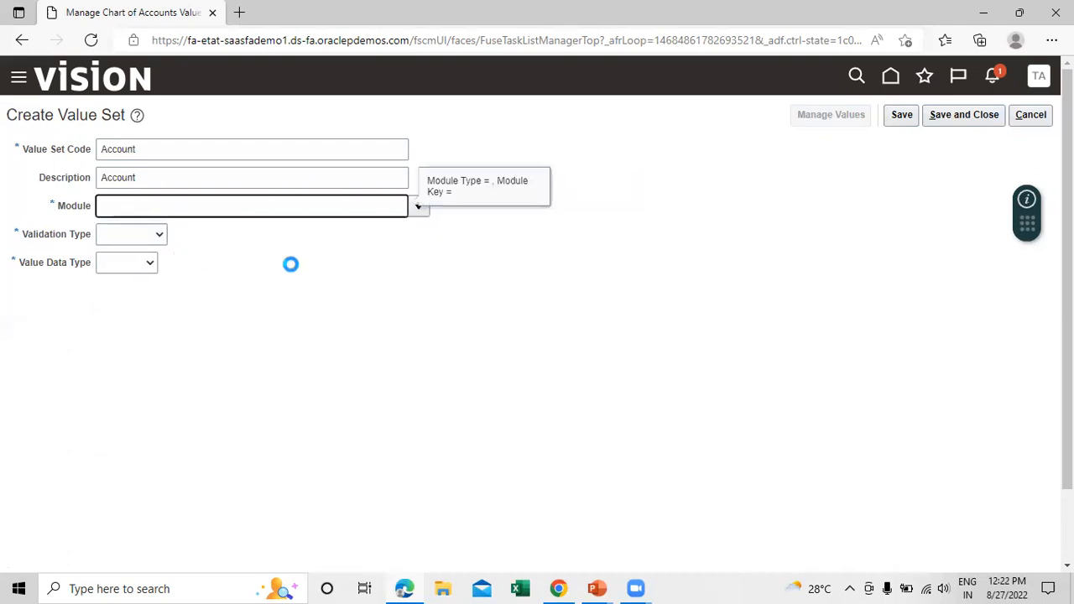
pyautogui.click(151, 237)
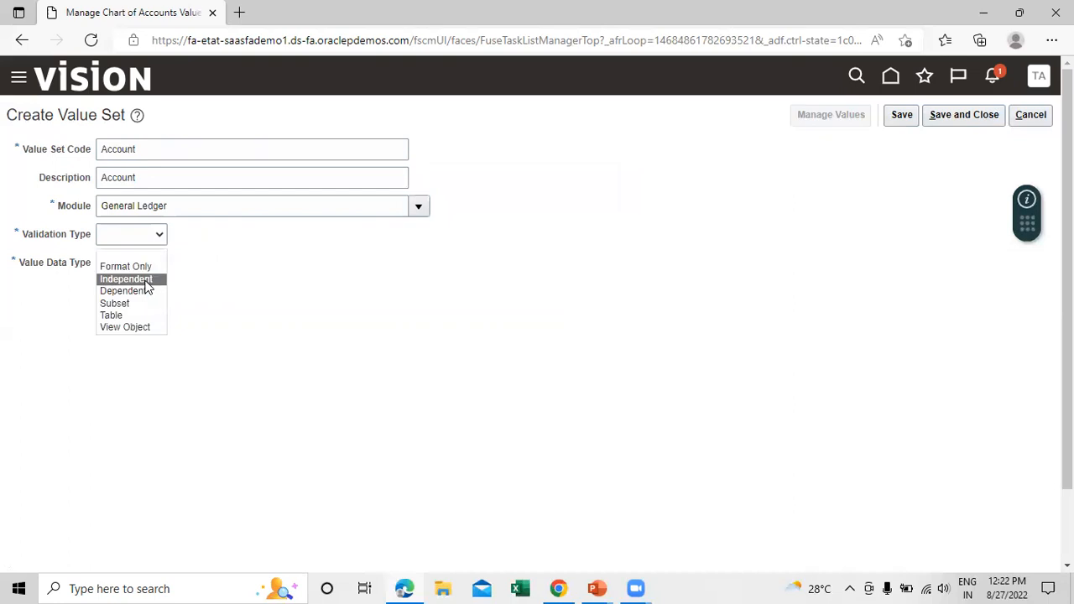
pyautogui.click(145, 282)
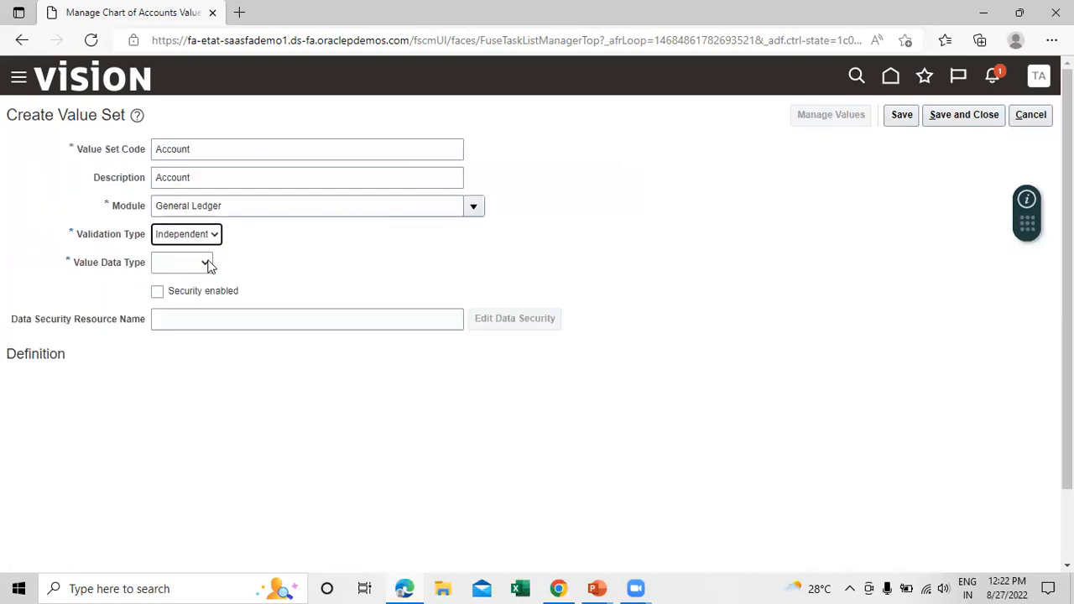
# Set the Account value set's value data type to Character and its value subtype to Text.
pyautogui.click(207, 263)
pyautogui.click(202, 295)
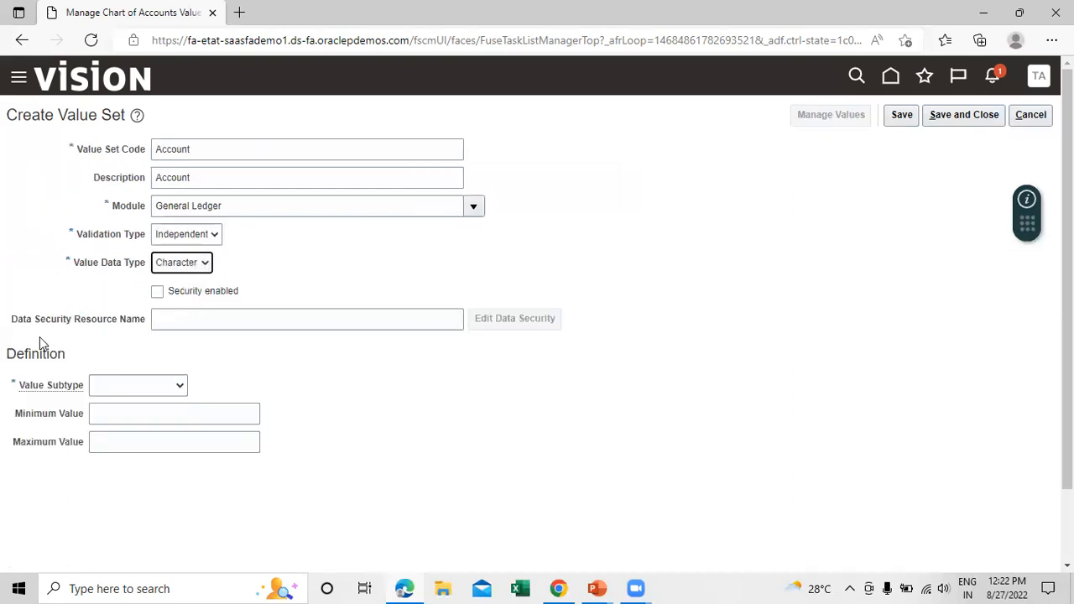
pyautogui.click(136, 385)
pyautogui.click(138, 418)
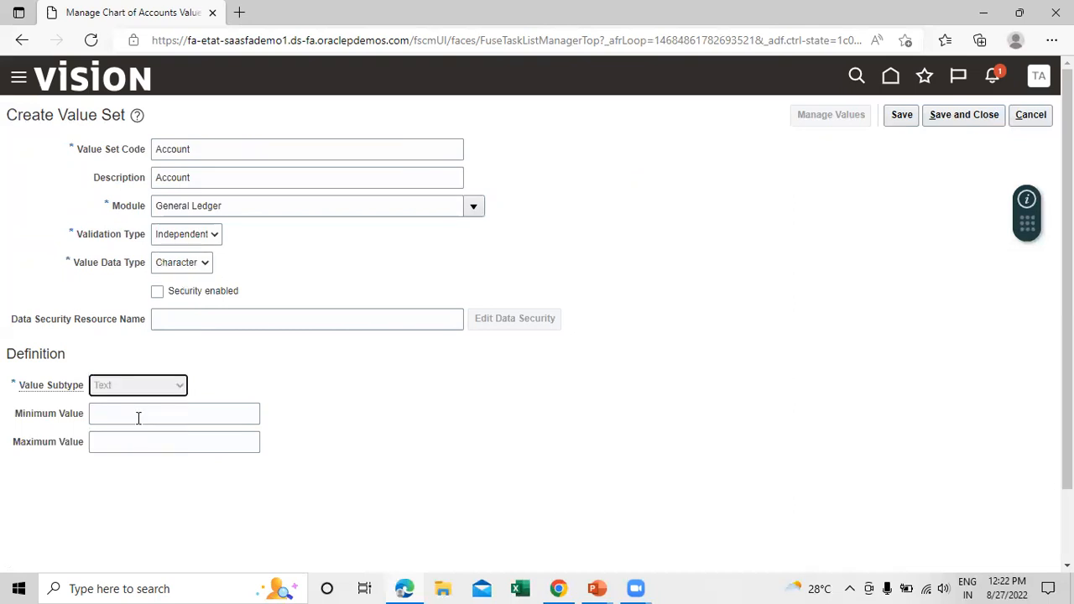
# Enter the Account value set's maximum length, then save and close it.
pyautogui.click(123, 413)
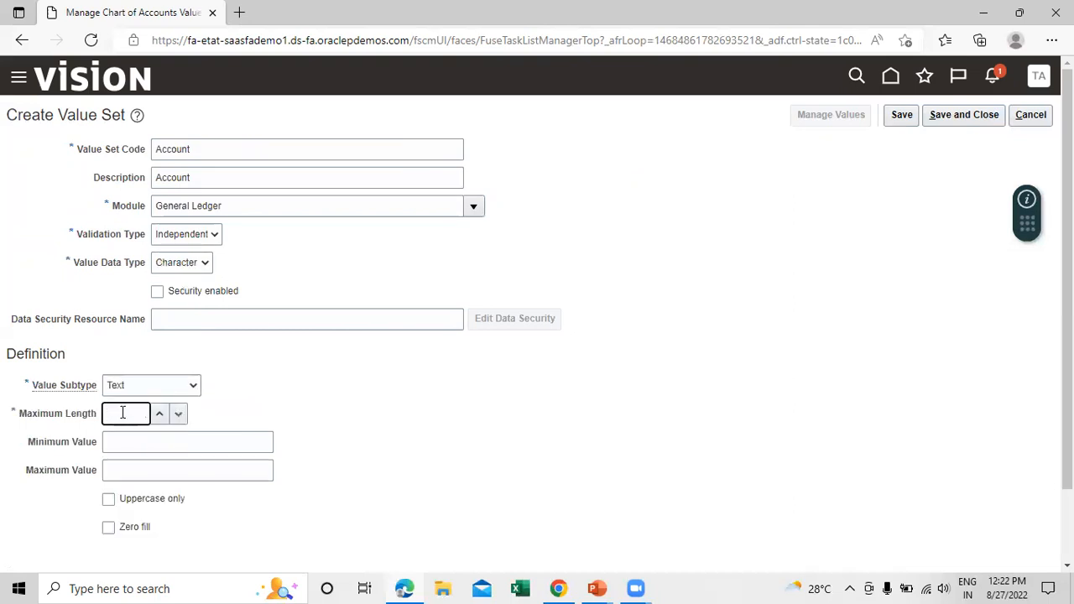
pyautogui.click(515, 401)
pyautogui.click(960, 118)
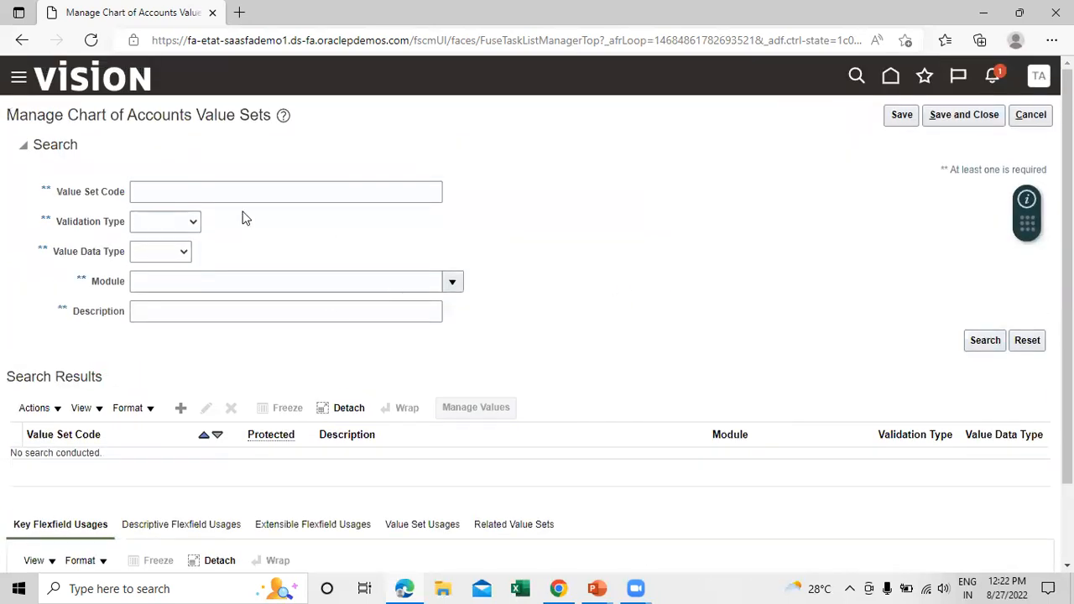
# Search the chart of accounts value sets by the General Ledger module.
pyautogui.click(984, 341)
pyautogui.click(263, 285)
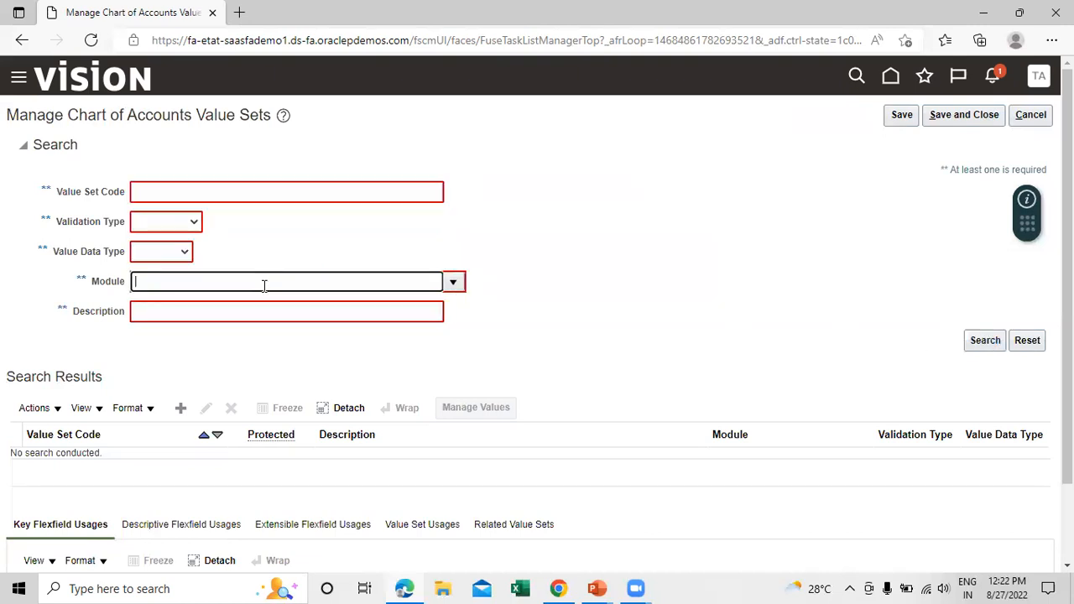
pyautogui.click(454, 282)
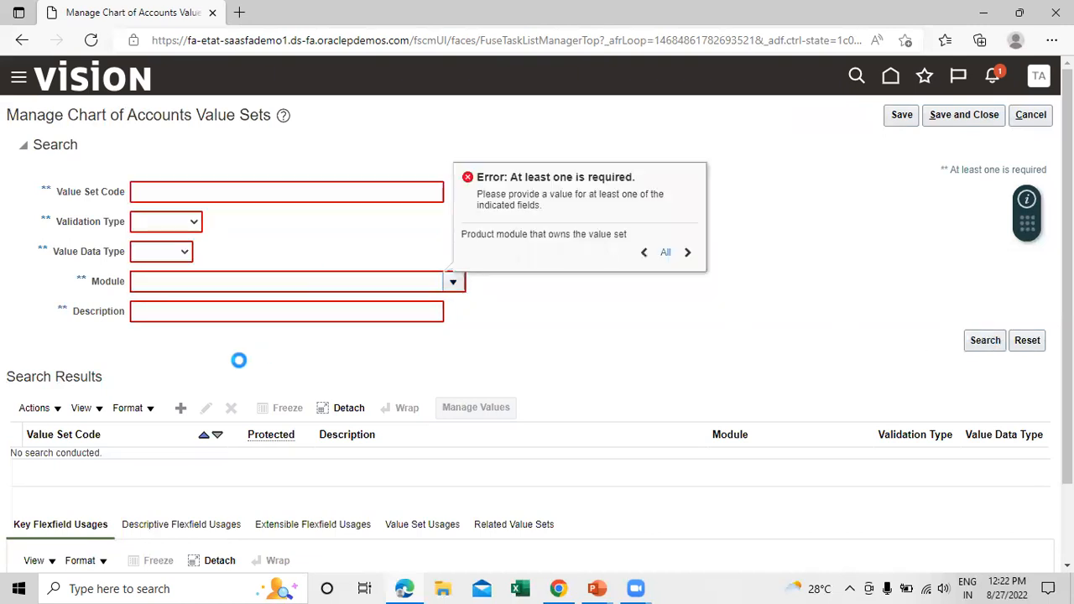
pyautogui.click(222, 493)
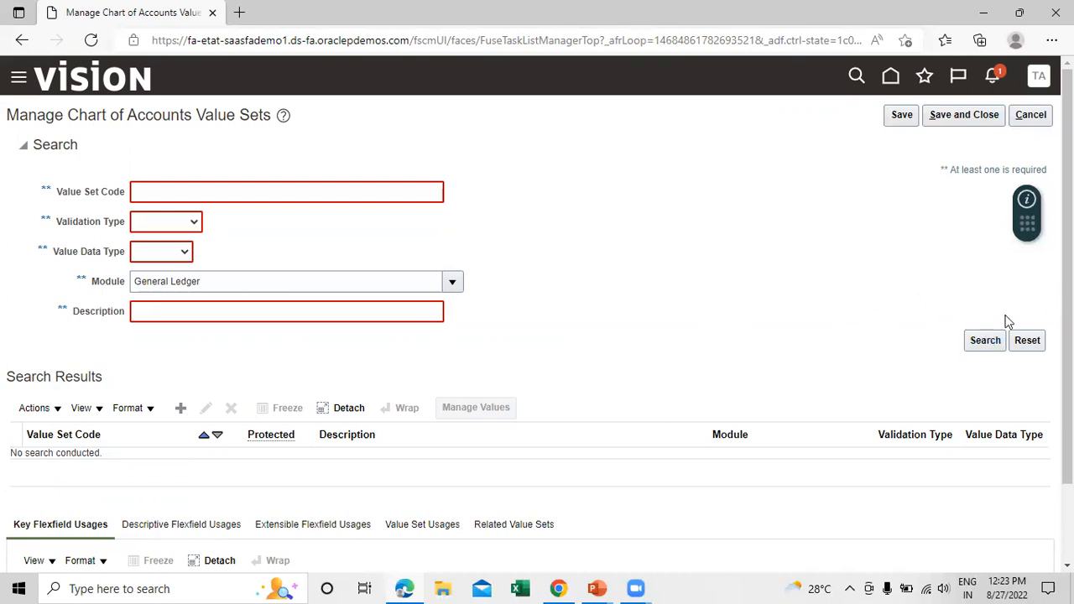
# Look through the General Ledger value sets for the Account, Company and Department entries.
pyautogui.moveTo(1068, 286); pyautogui.dragTo(1067, 358)
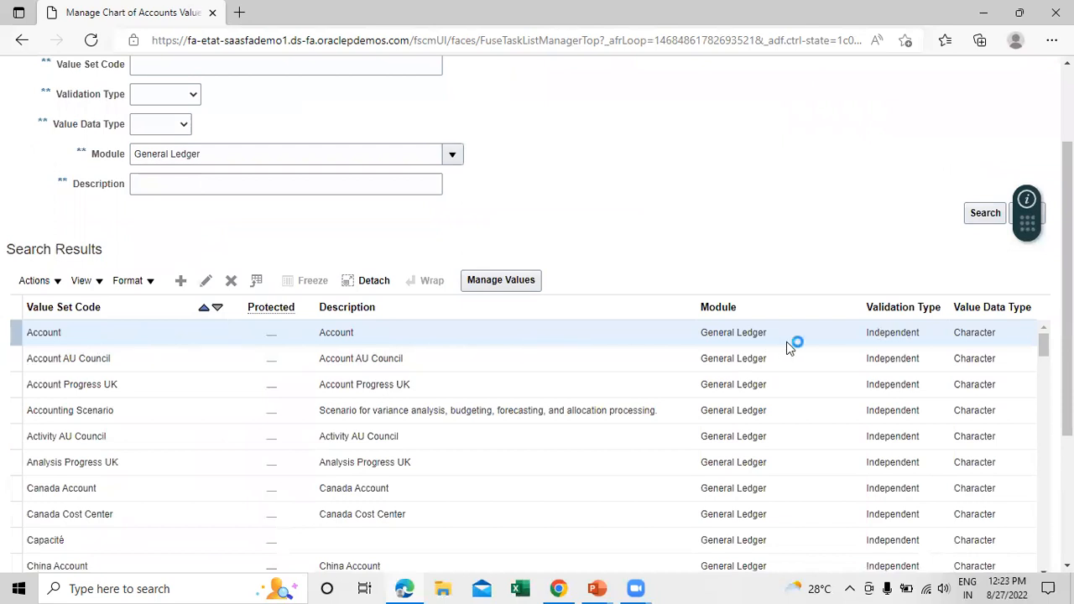
pyautogui.scroll(-10, 151, 354)
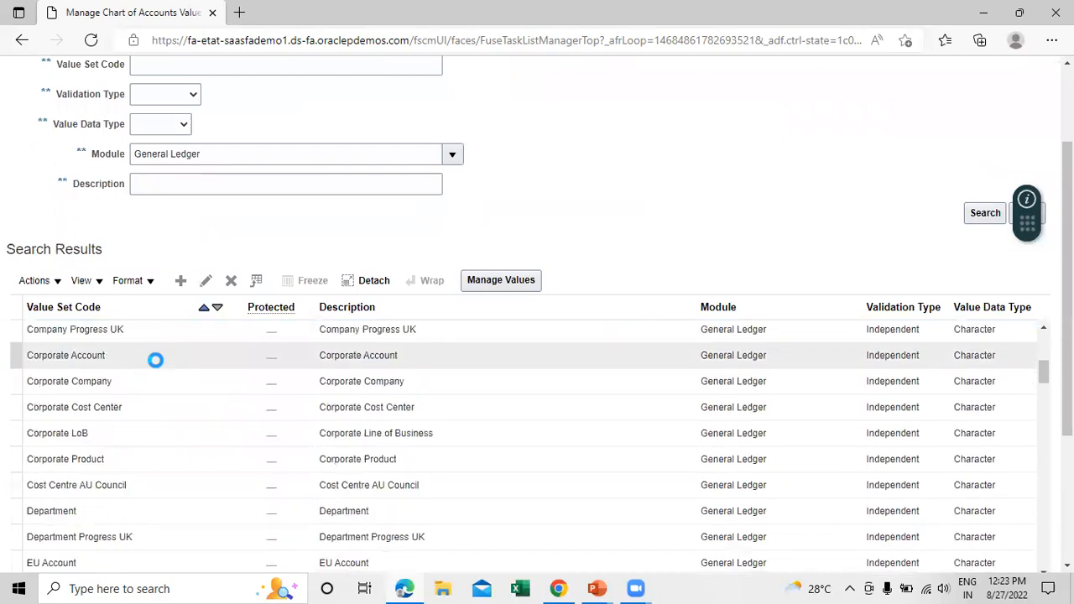
pyautogui.scroll(12, 155, 362)
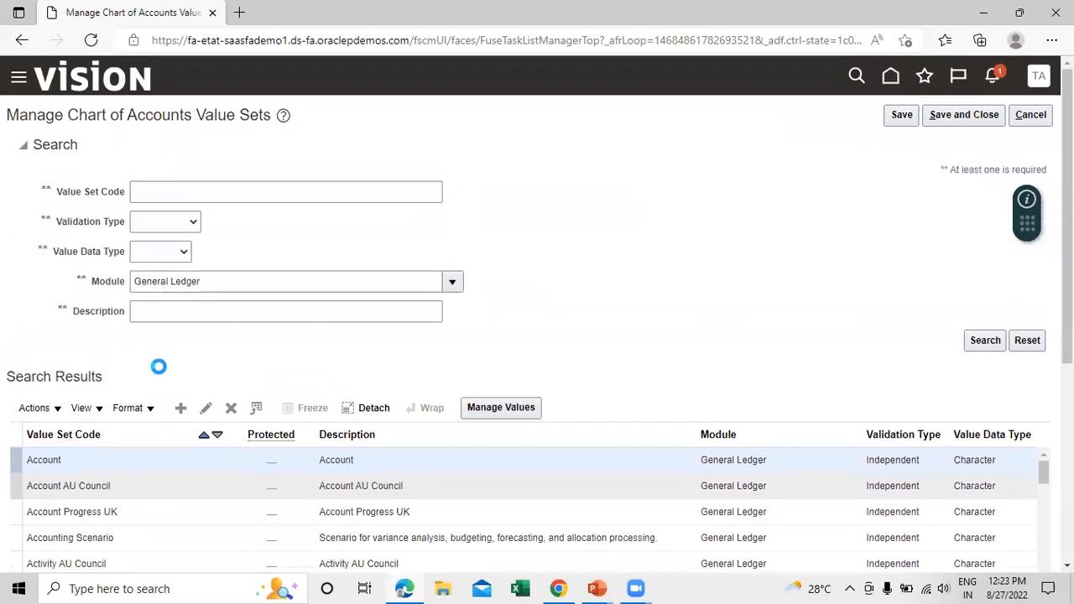
pyautogui.scroll(-4, 156, 364)
pyautogui.scroll(1, 116, 252)
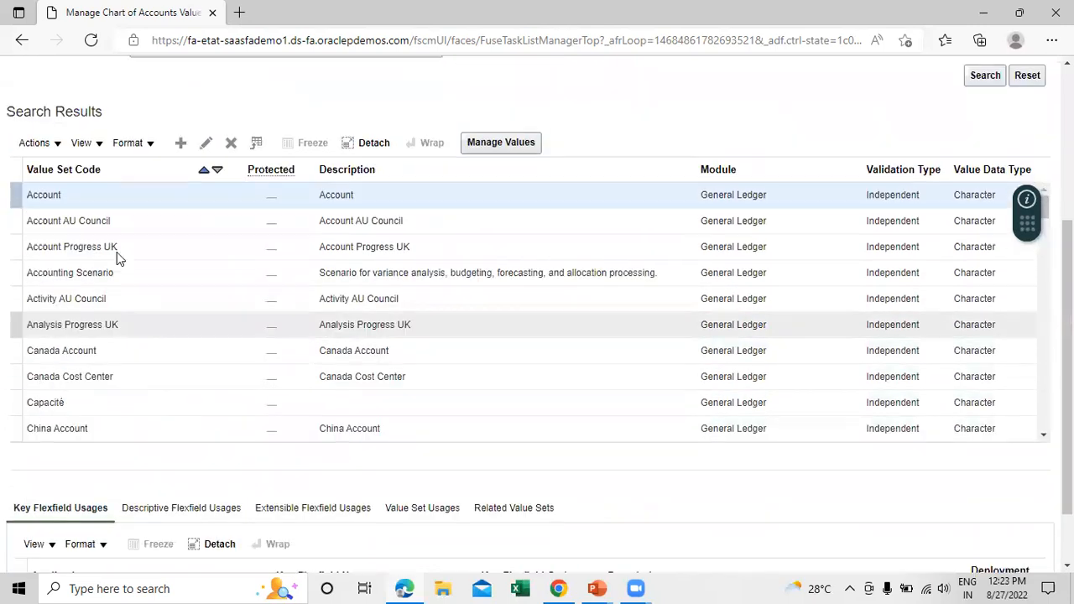
pyautogui.scroll(-4, 113, 251)
pyautogui.scroll(-1, 89, 176)
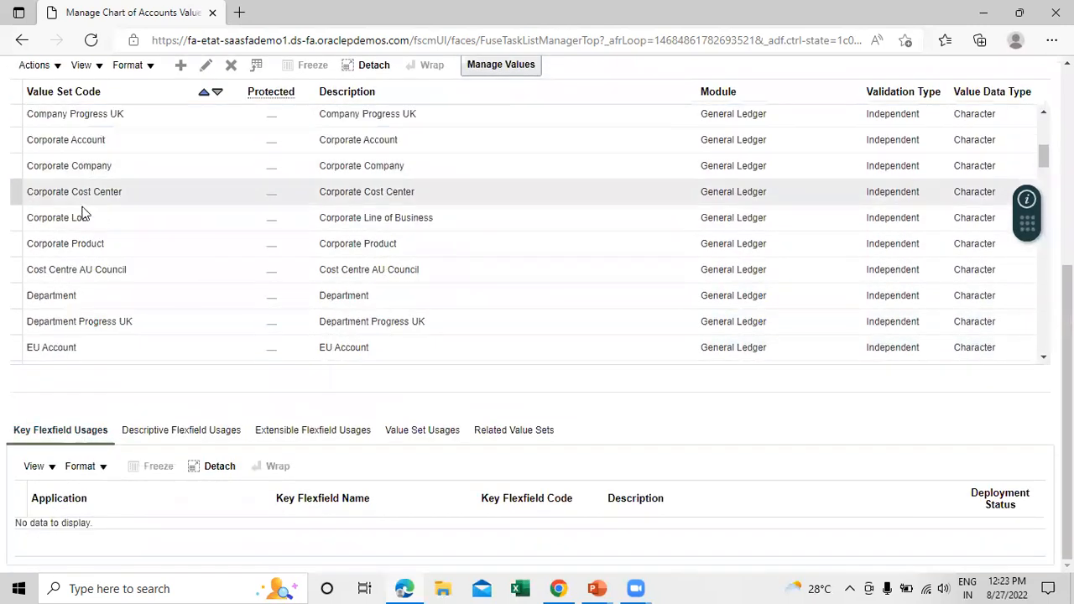
pyautogui.scroll(-1, 203, 282)
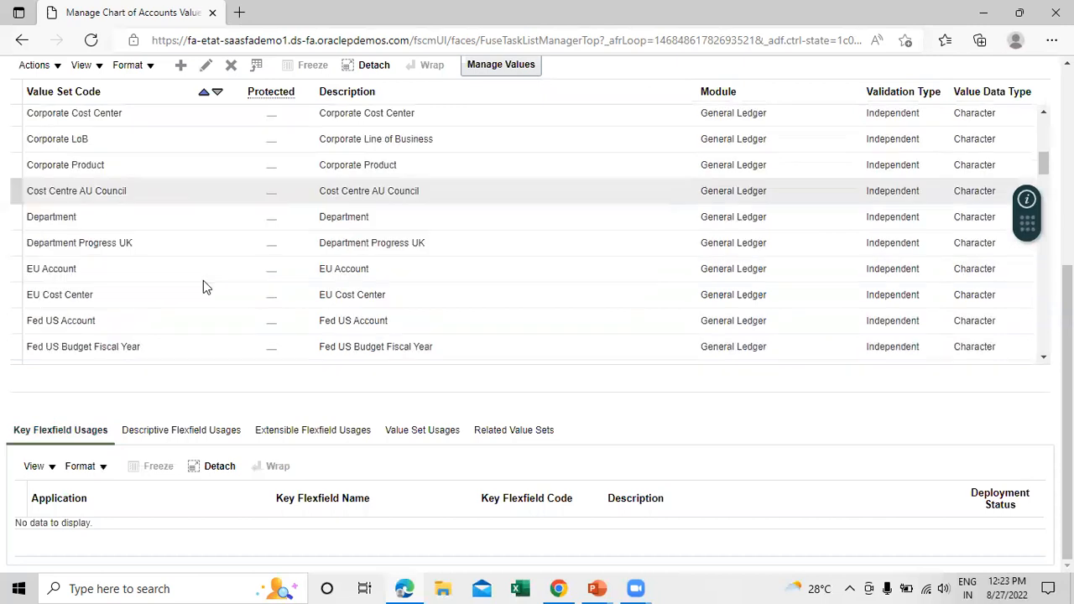
pyautogui.scroll(-1, 175, 275)
pyautogui.scroll(-13, 174, 279)
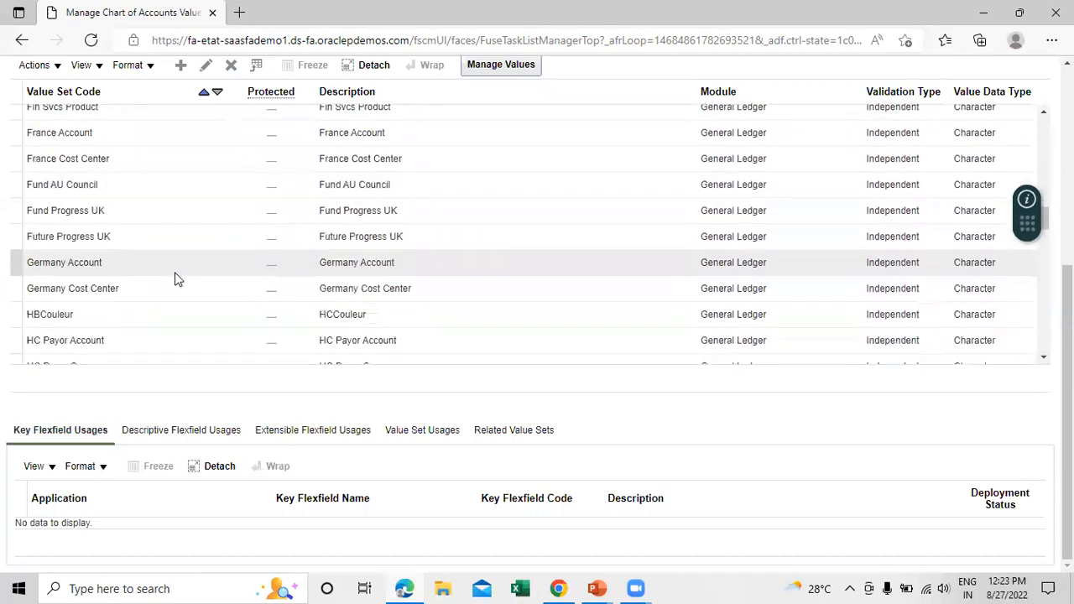
pyautogui.scroll(-2, 174, 272)
pyautogui.scroll(5, 174, 272)
pyautogui.scroll(-4, 177, 273)
pyautogui.scroll(15, 177, 281)
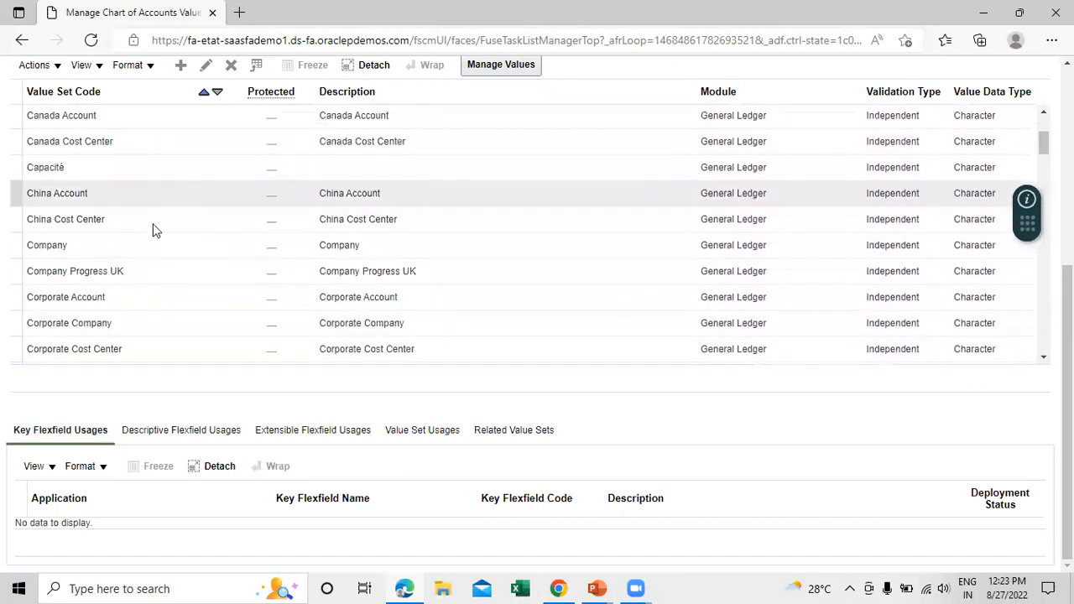
pyautogui.scroll(8, 577, 277)
pyautogui.scroll(1, 686, 241)
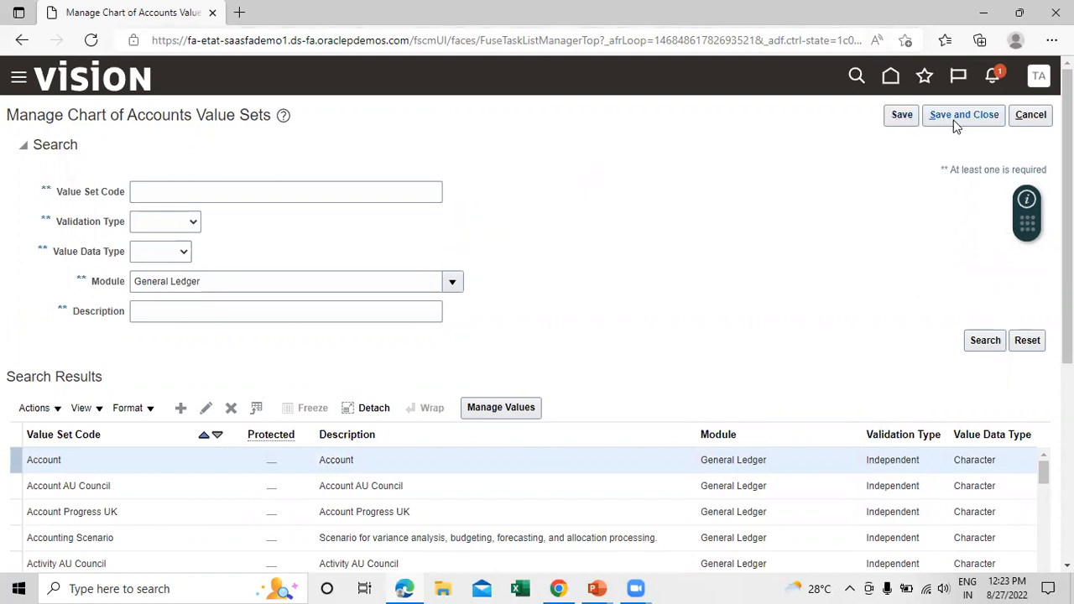
# Leave the value sets, open the Manage Chart of Accounts Structures task and search by the General Ledger module.
pyautogui.click(1039, 117)
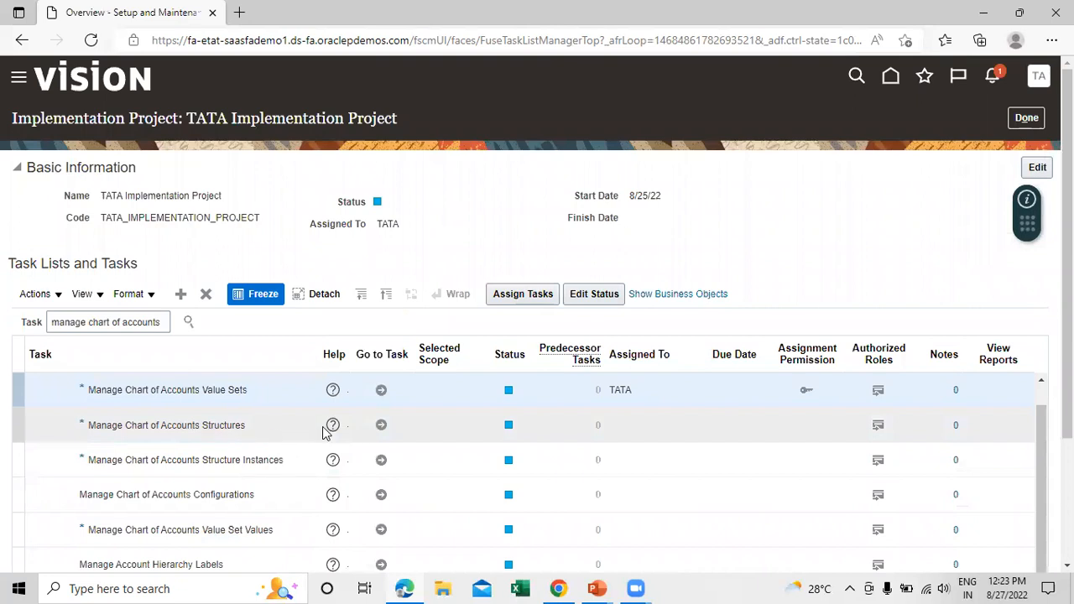
pyautogui.click(382, 424)
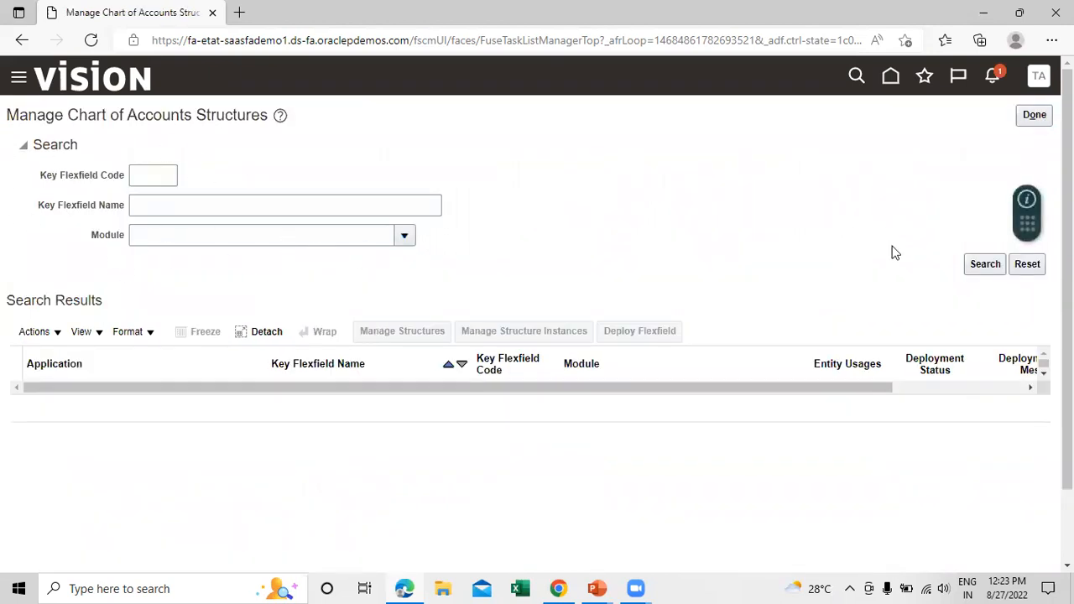
pyautogui.click(407, 238)
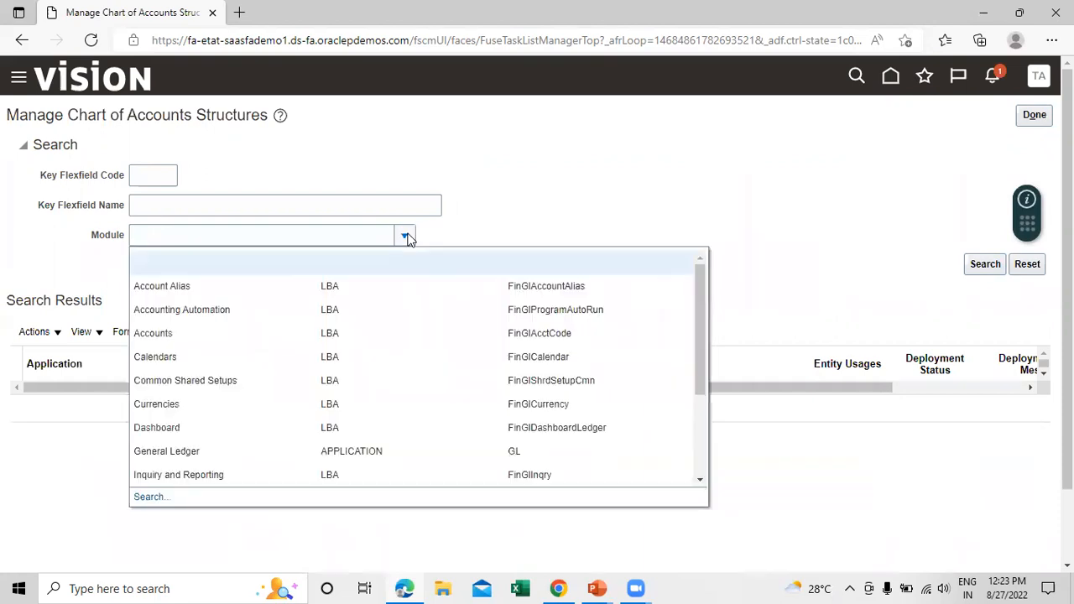
pyautogui.click(218, 447)
pyautogui.click(979, 267)
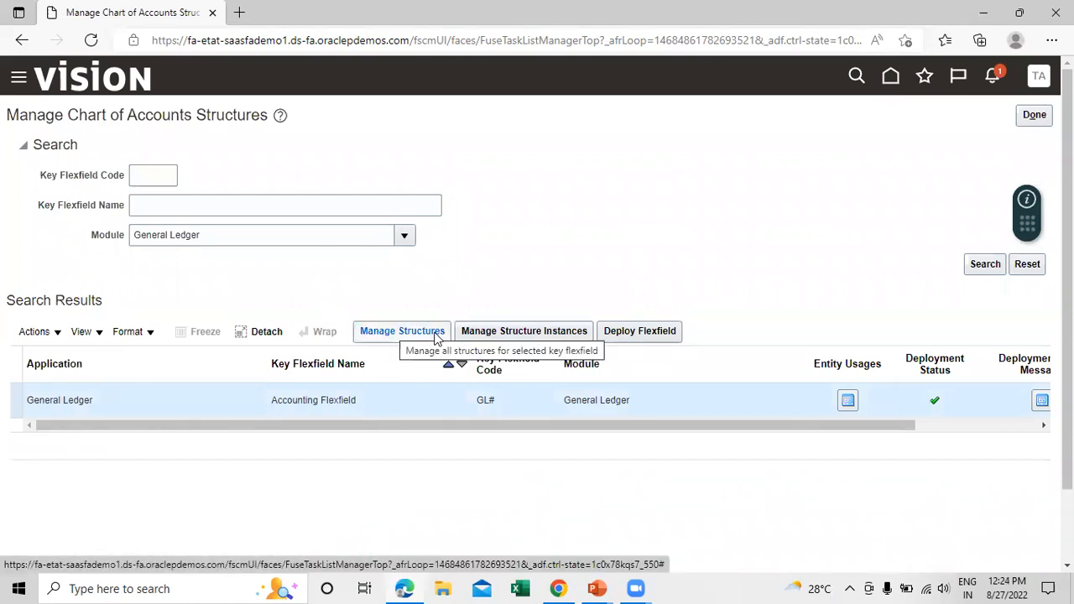
# Open the structures of the General Ledger Accounting Flexfield and start a new key flexfield structure.
pyautogui.click(572, 337)
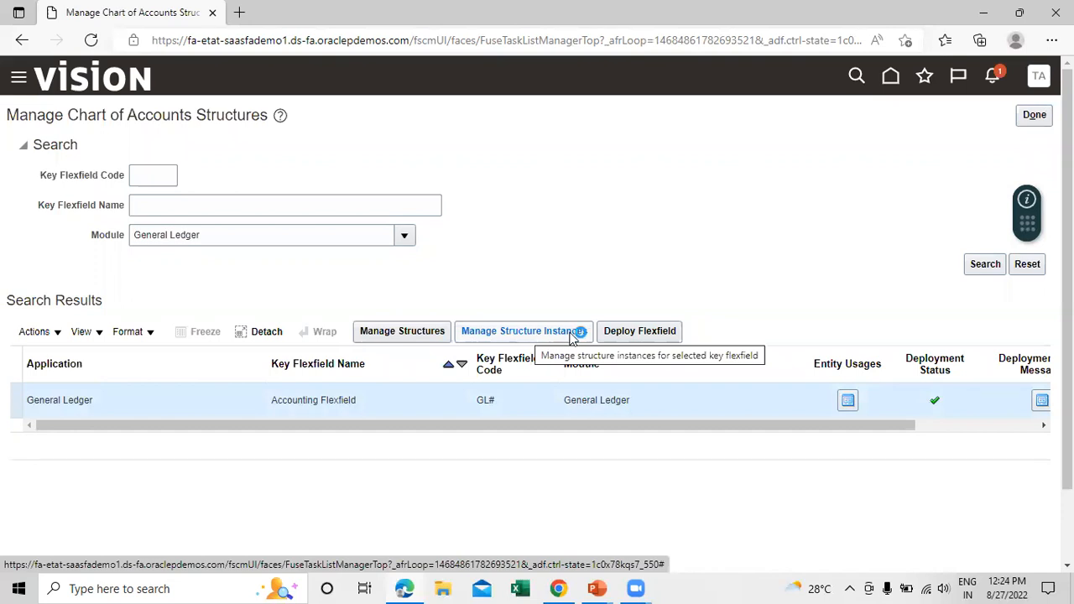
pyautogui.click(396, 334)
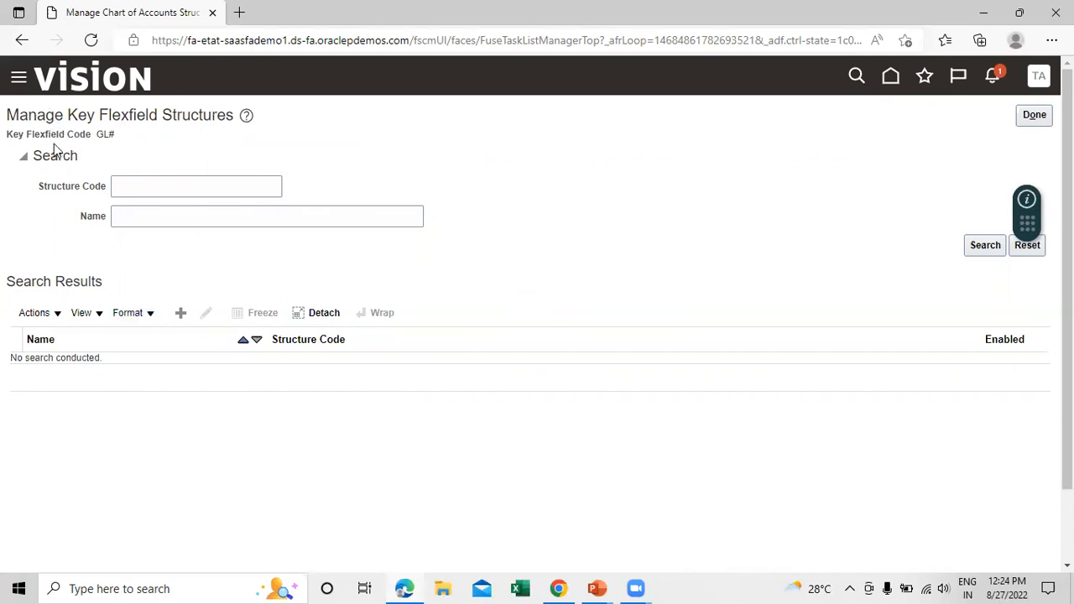
pyautogui.click(180, 313)
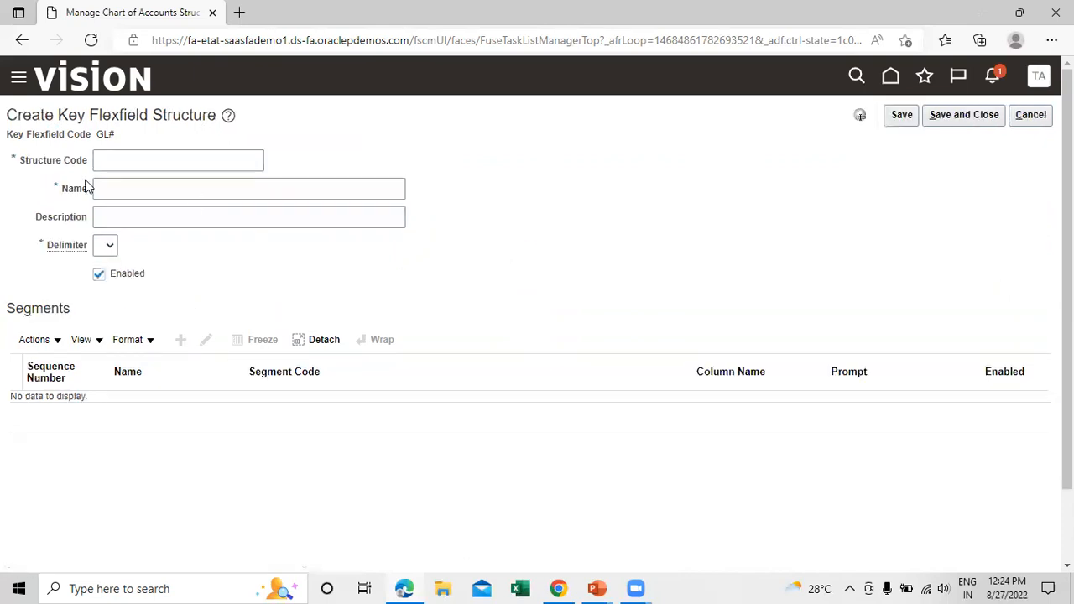
# Enter TATA Key Flexfield Structure as the structure code of the new key flexfield structure.
pyautogui.click(166, 158)
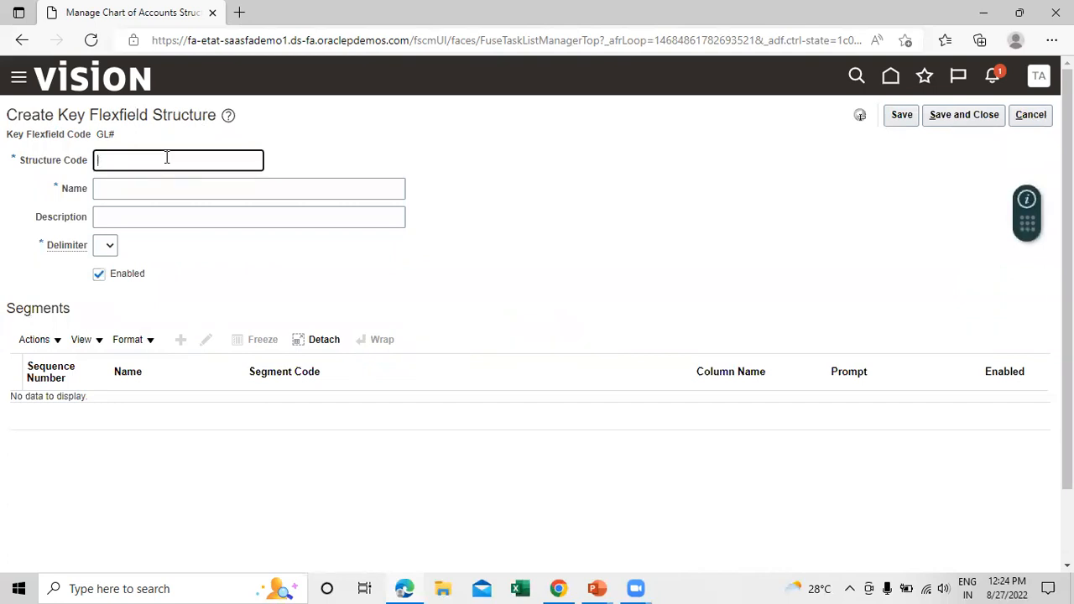
pyautogui.write('TATA K')
pyautogui.write('ey Flexfield Structure')
pyautogui.click(423, 130)
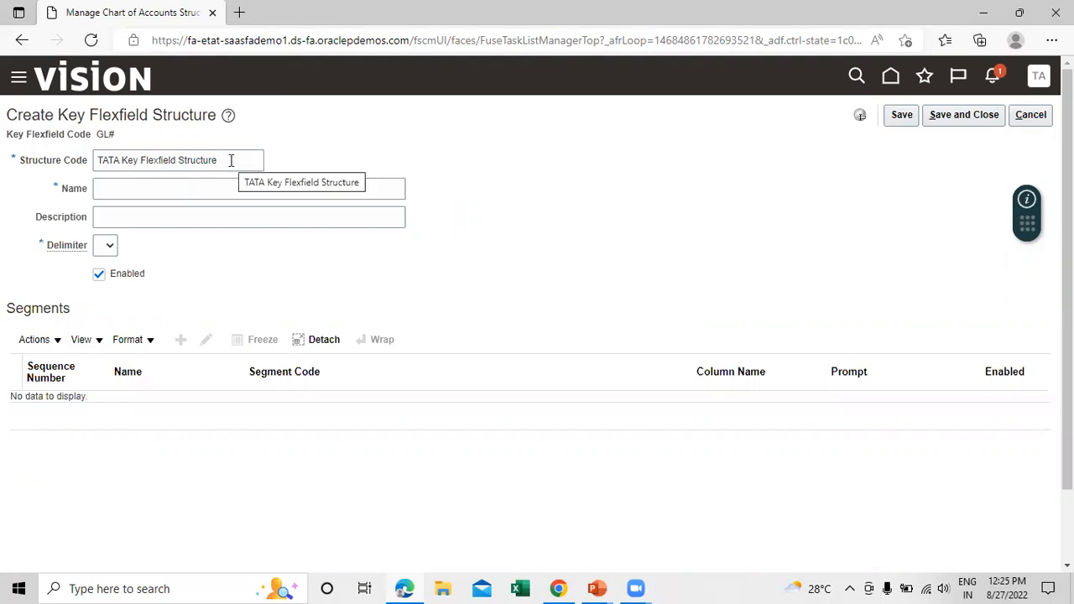
# Copy the structure code TATA Key Flexfield Structure into the structure's name and description.
pyautogui.moveTo(240, 160); pyautogui.dragTo(75, 165)
pyautogui.hotkey('ctrl', 'c')
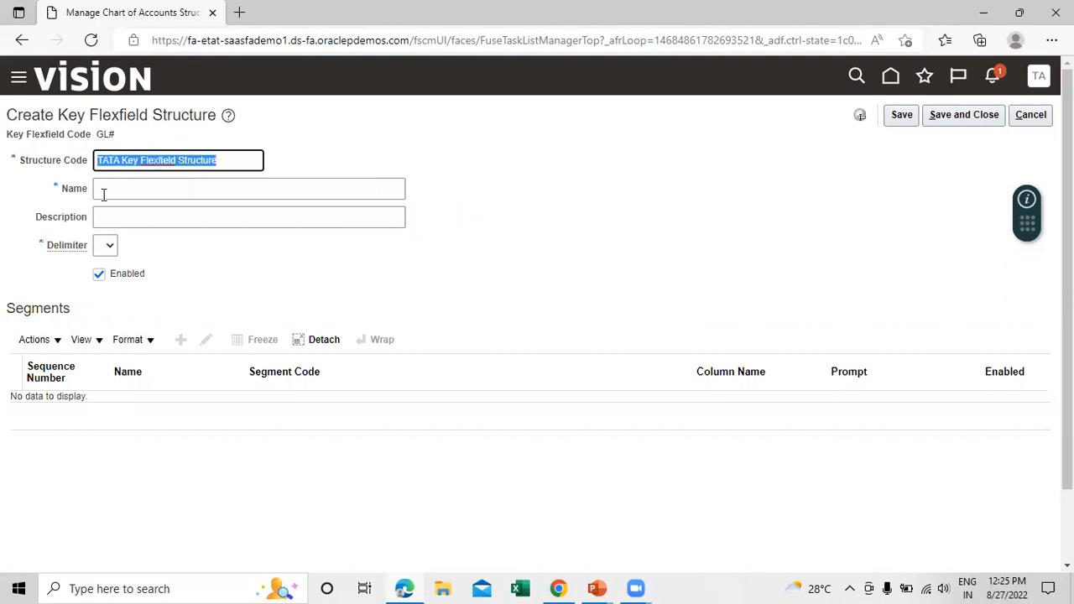
pyautogui.click(129, 187)
pyautogui.hotkey('ctrl', 'v')
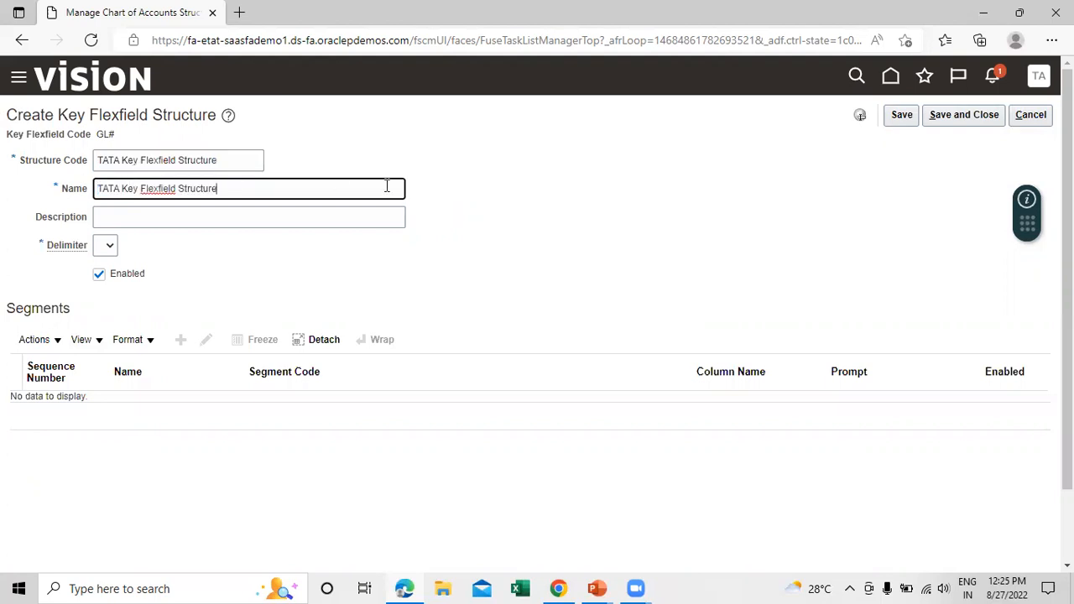
pyautogui.click(478, 181)
pyautogui.click(191, 220)
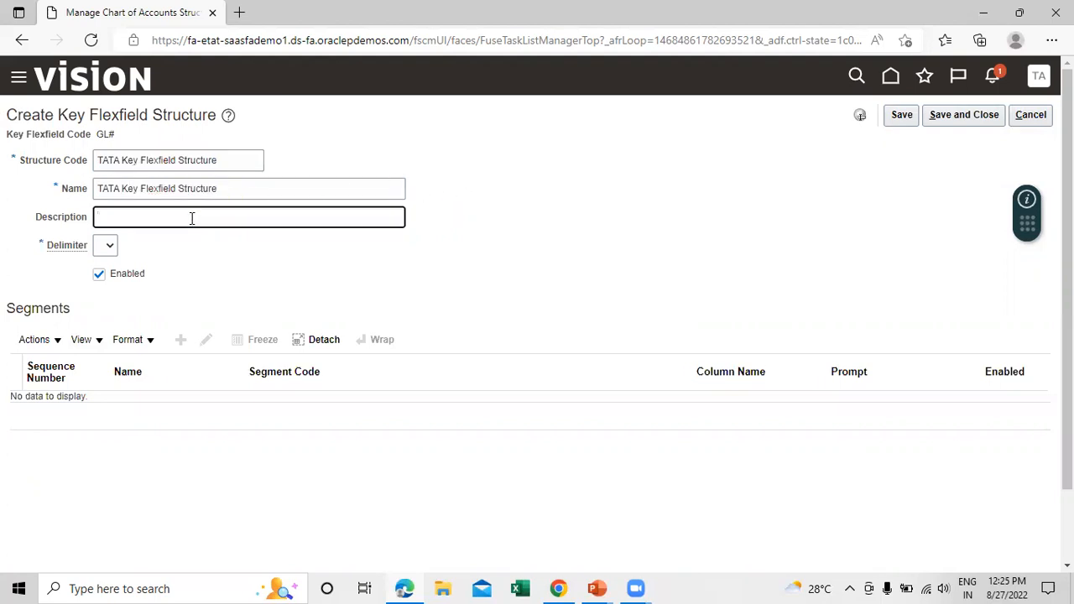
pyautogui.hotkey('ctrl', 'v')
pyautogui.click(474, 214)
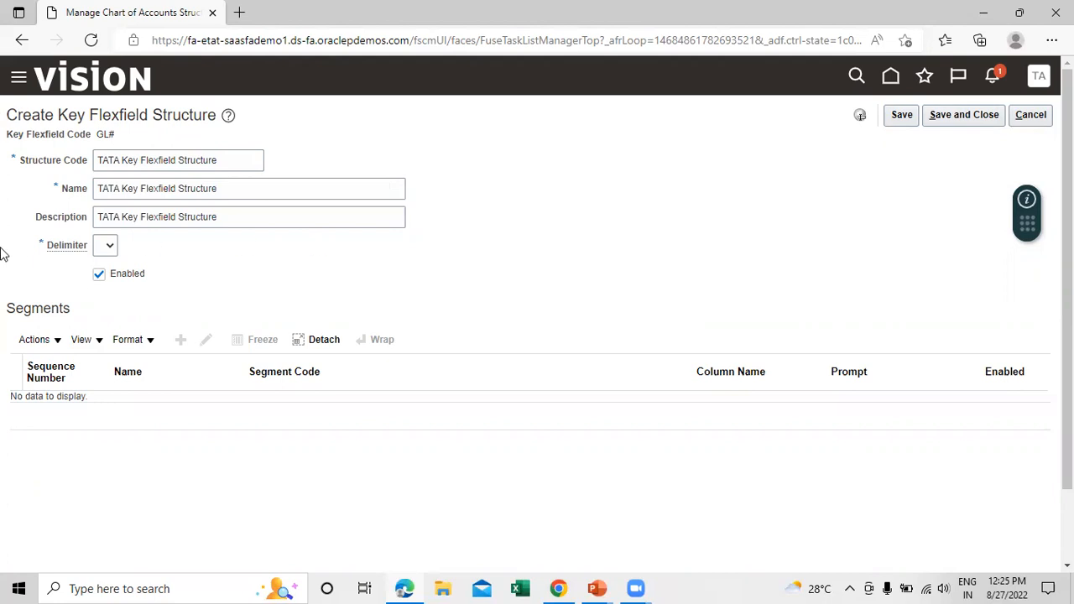
# Set the structure's delimiter to a period and save the structure so that segments can be added.
pyautogui.click(110, 248)
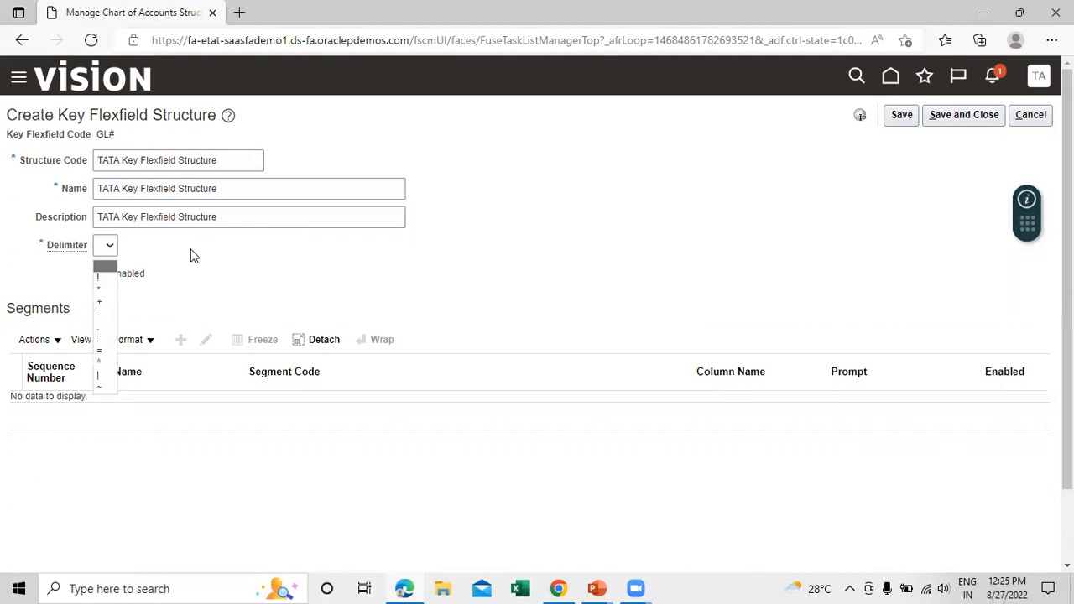
pyautogui.press('Down')
pyautogui.click(108, 327)
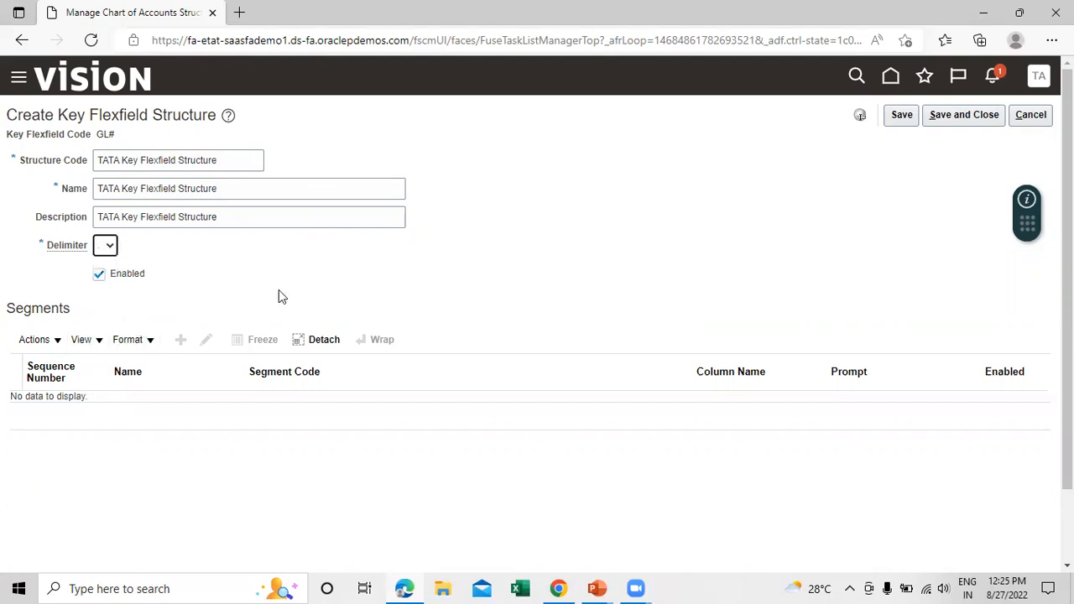
pyautogui.click(255, 271)
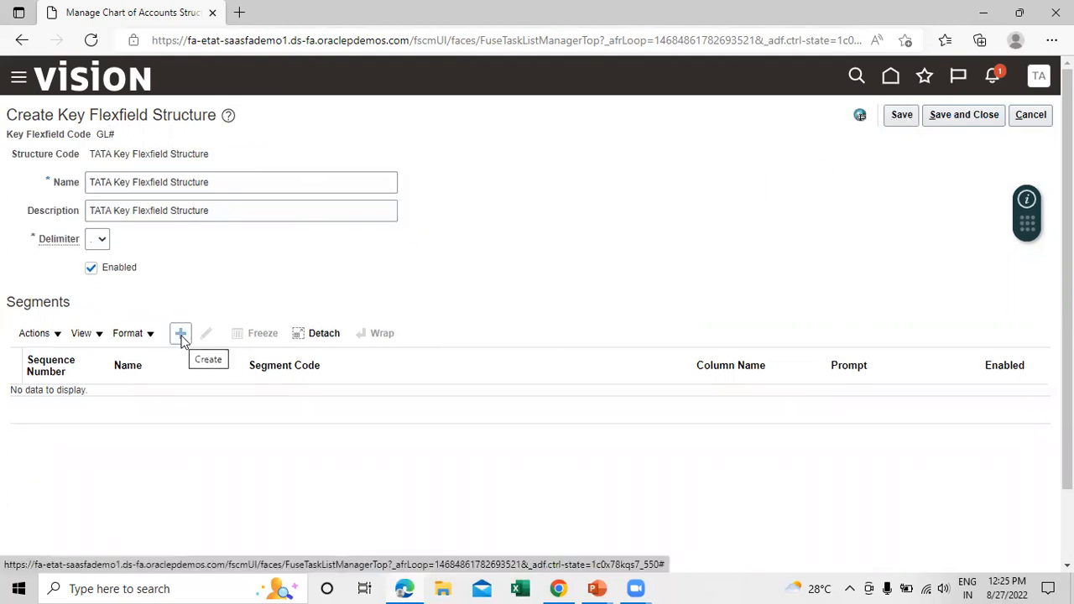
# Create a new segment in the TATA Key Flexfield Structure with the segment code Company.
pyautogui.click(180, 336)
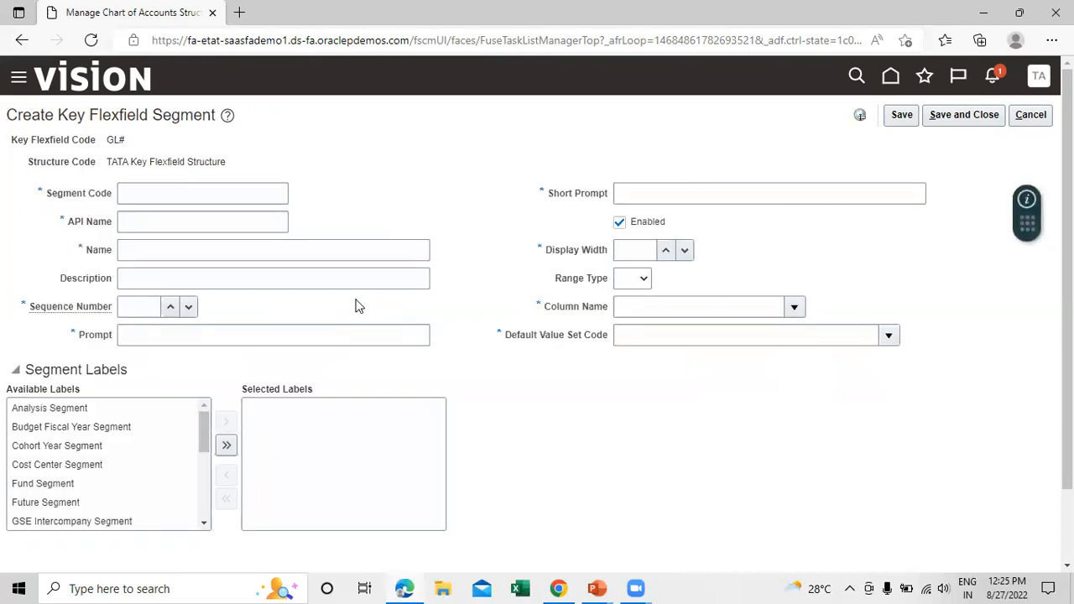
pyautogui.click(173, 193)
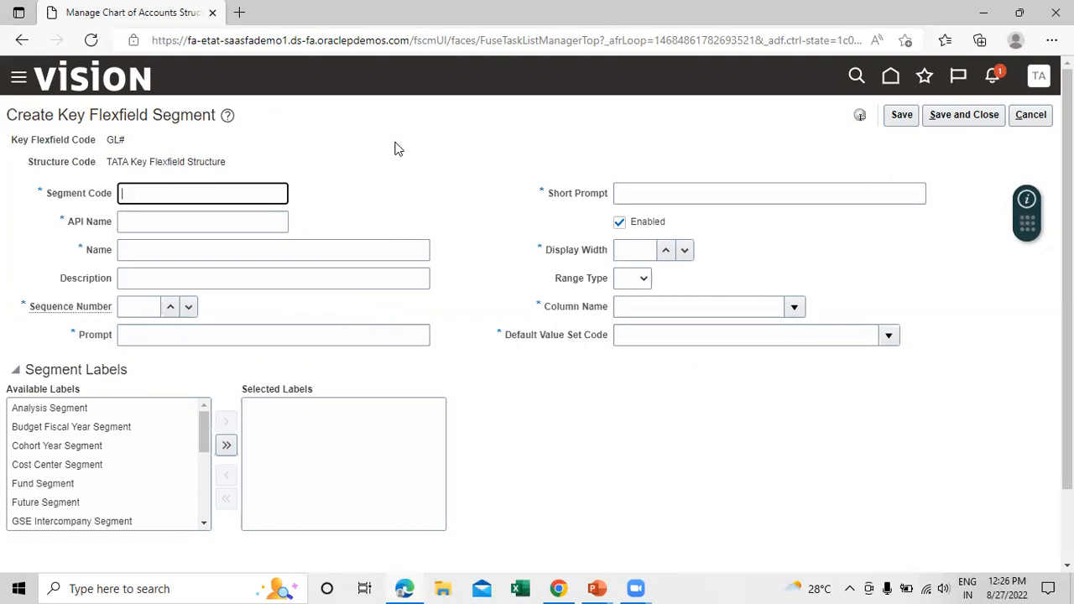
pyautogui.write('Company')
pyautogui.click(370, 159)
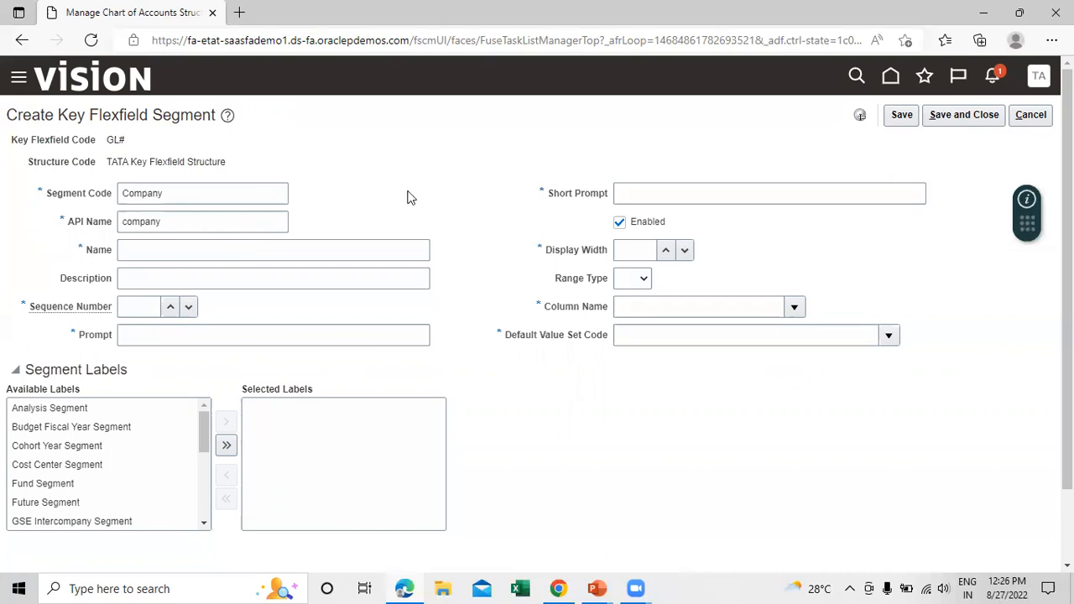
# Copy the segment code Company into the segment's name and description.
pyautogui.click(163, 250)
pyautogui.click(128, 195)
pyautogui.doubleClick(128, 195)
pyautogui.hotkey('ctrl', 'c')
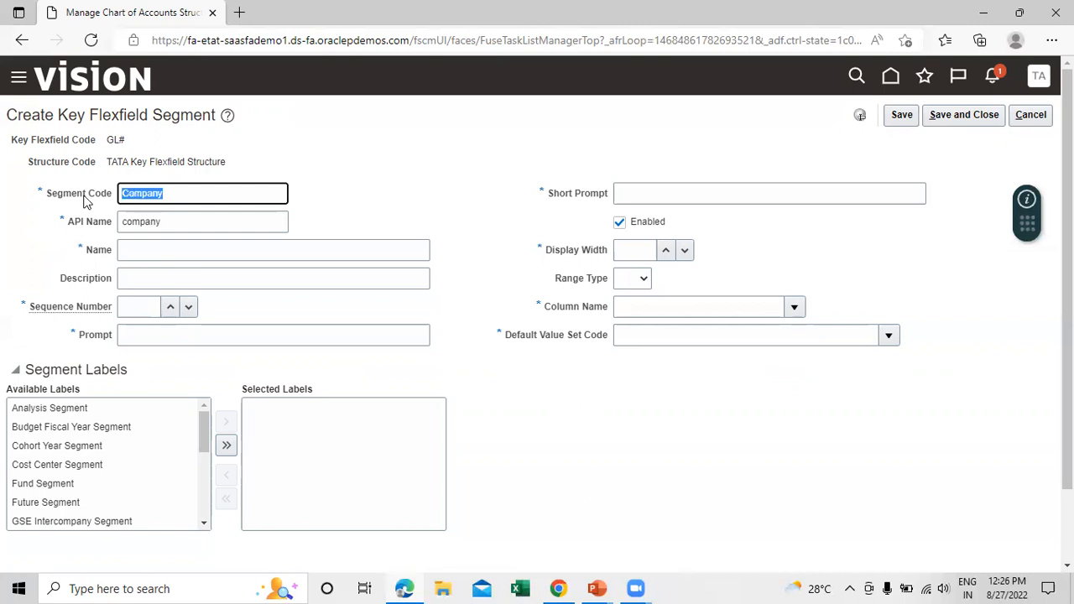
pyautogui.click(163, 250)
pyautogui.hotkey('ctrl', 'v')
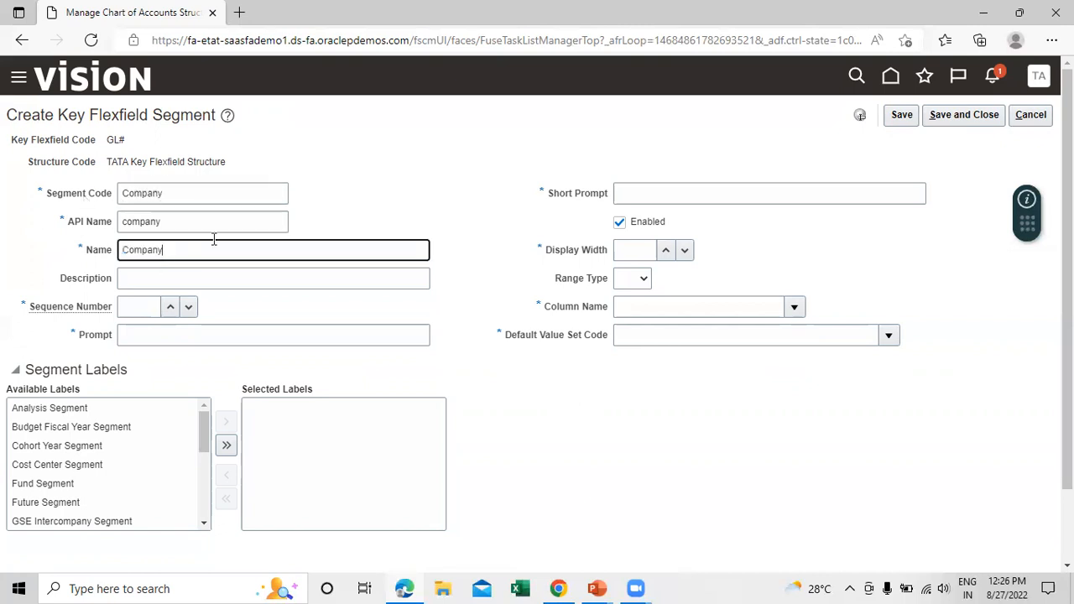
pyautogui.click(468, 178)
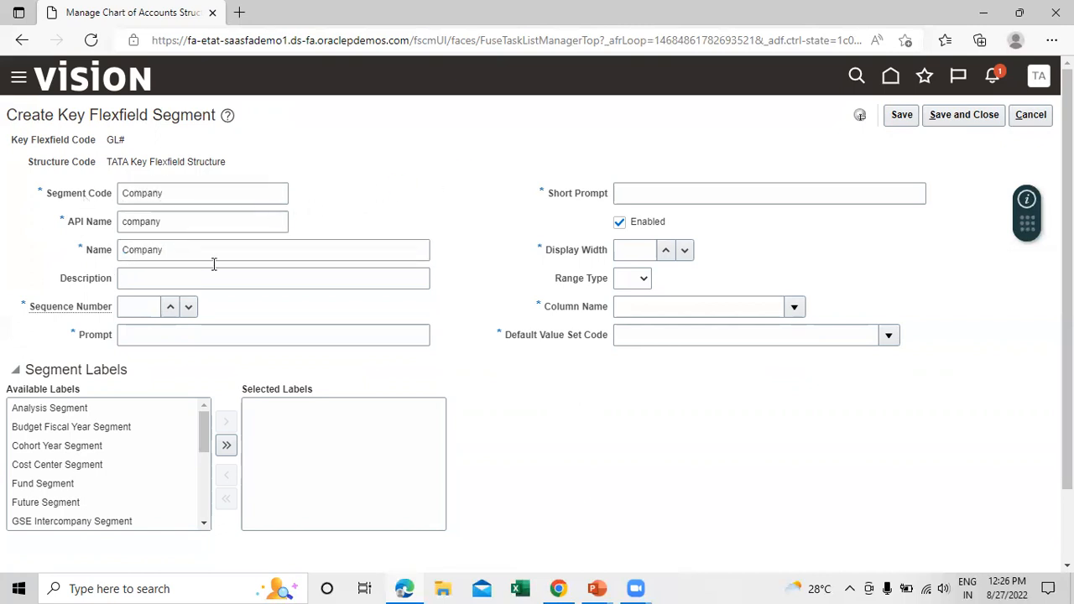
pyautogui.click(135, 277)
pyautogui.hotkey('ctrl', 'v')
pyautogui.click(483, 175)
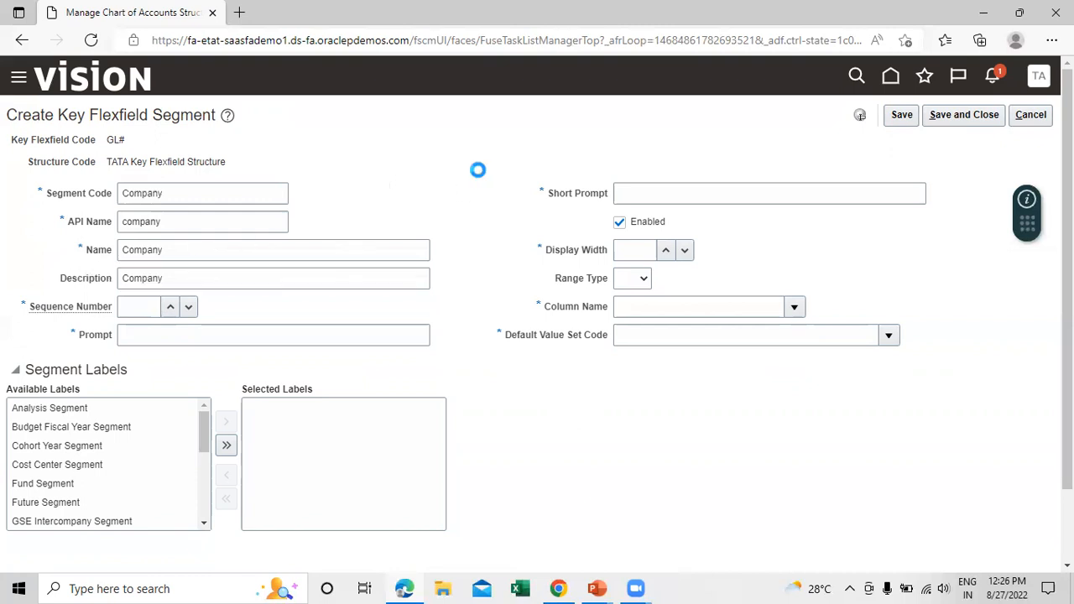
# Set the Company segment's sequence number to 1 and its prompt to Company.
pyautogui.click(128, 307)
pyautogui.click(451, 210)
pyautogui.click(237, 333)
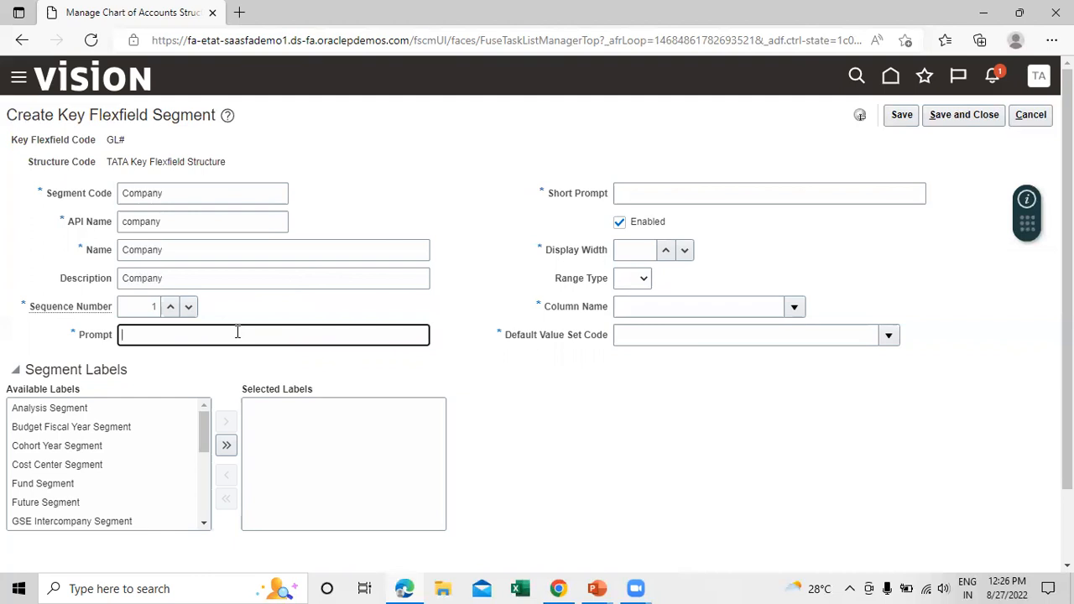
pyautogui.hotkey('ctrl', 'v')
pyautogui.click(455, 142)
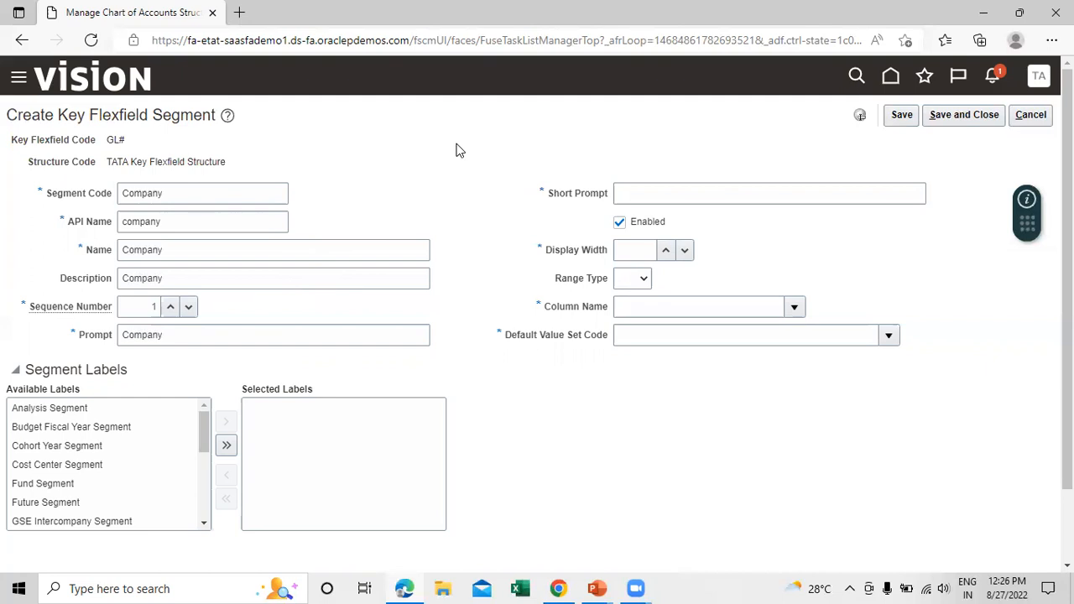
# Give the Company segment the short prompt Company, a display width of 20 and the column name SEGMENT1.
pyautogui.click(657, 193)
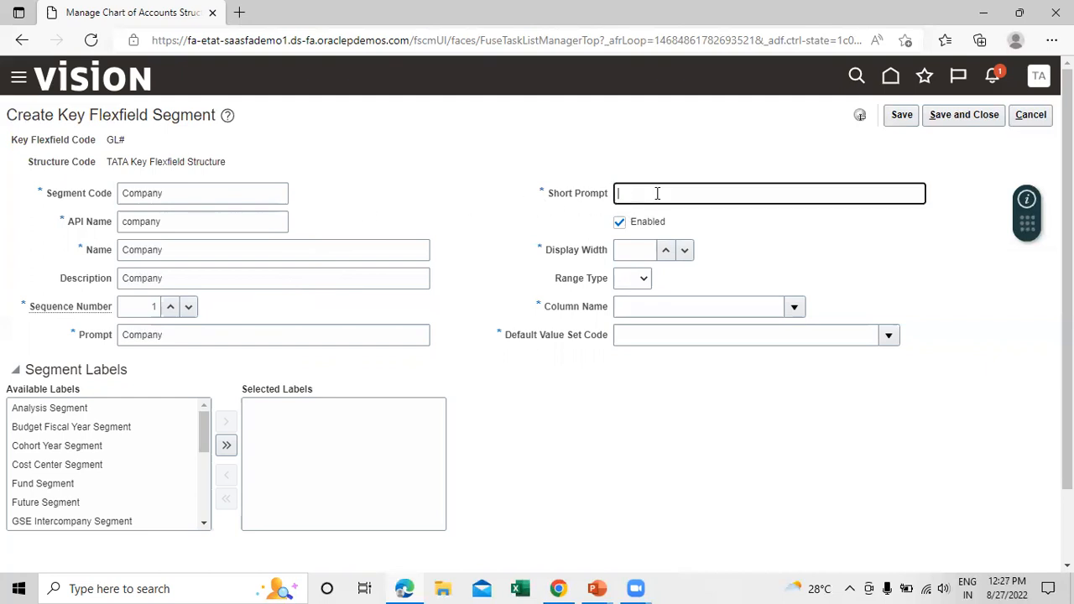
pyautogui.click(661, 133)
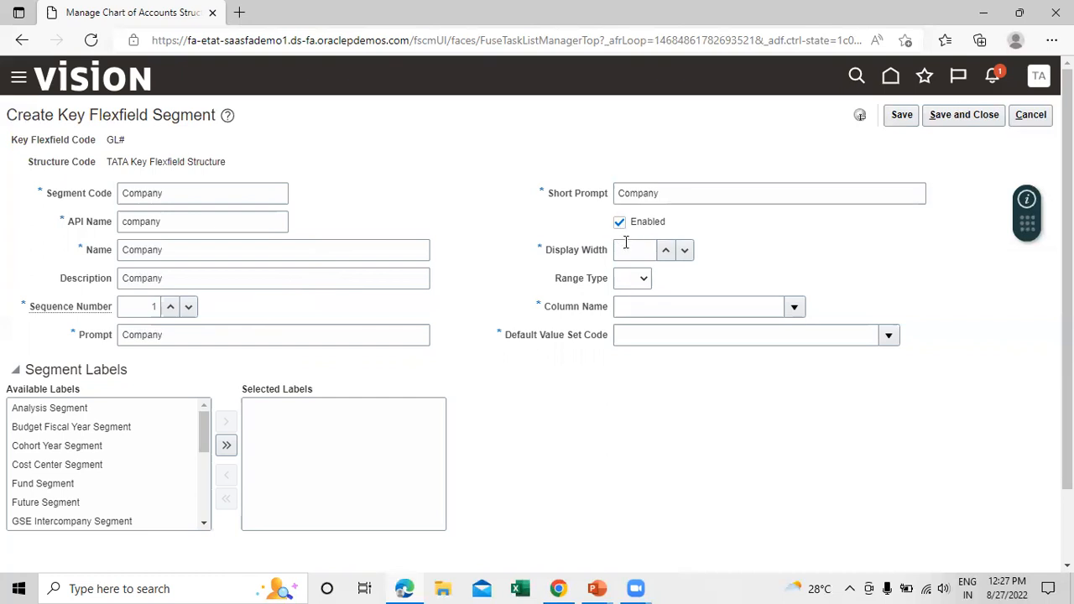
pyautogui.click(625, 242)
pyautogui.write('20')
pyautogui.click(820, 244)
pyautogui.click(794, 308)
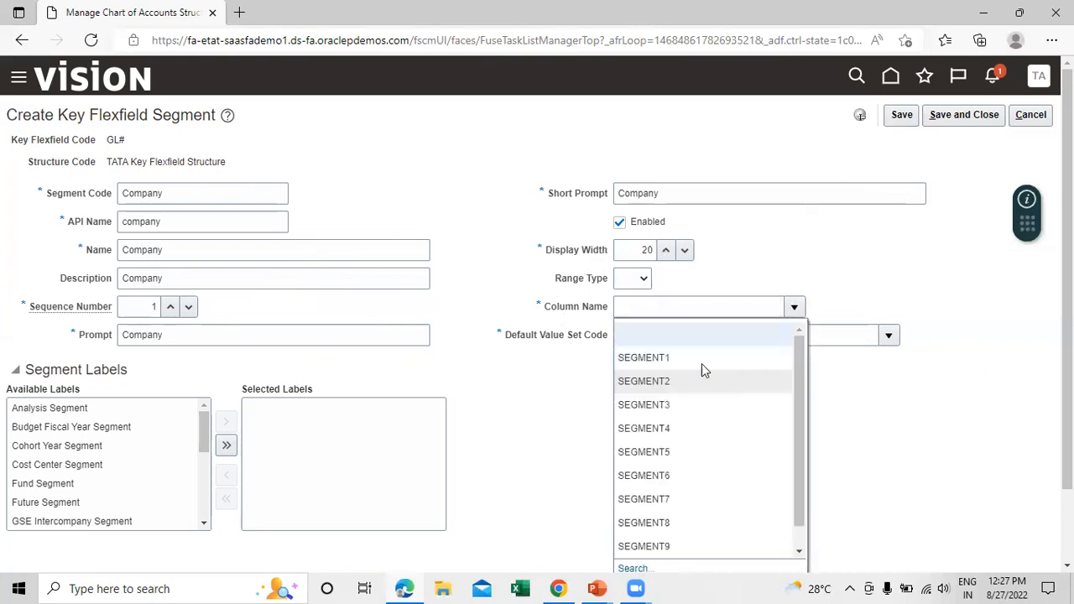
pyautogui.click(682, 357)
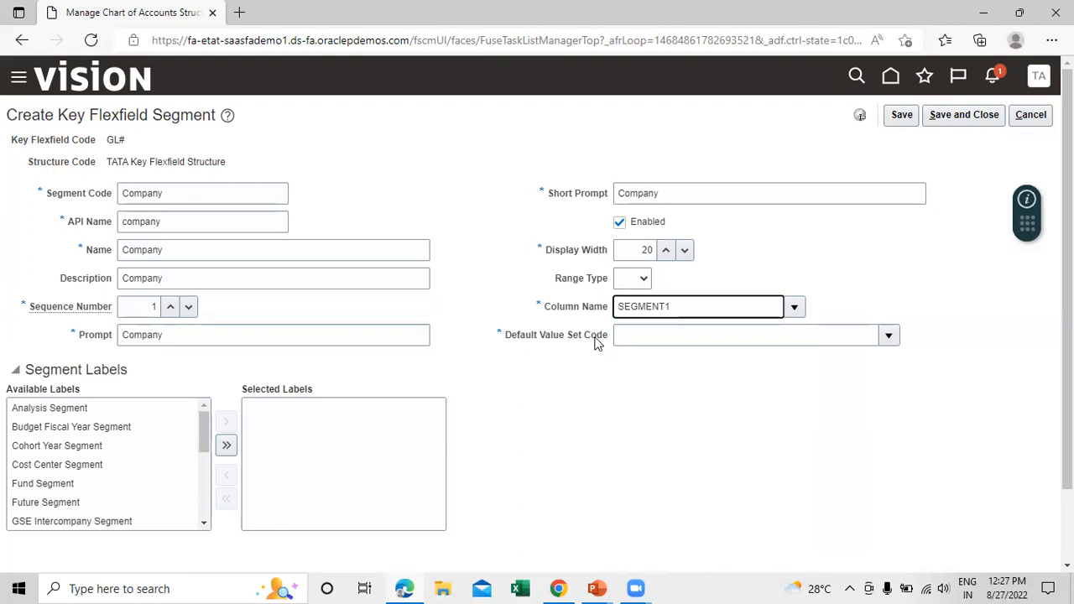
# Search the value set codes for company and assign the Company value set as the segment's default.
pyautogui.click(889, 336)
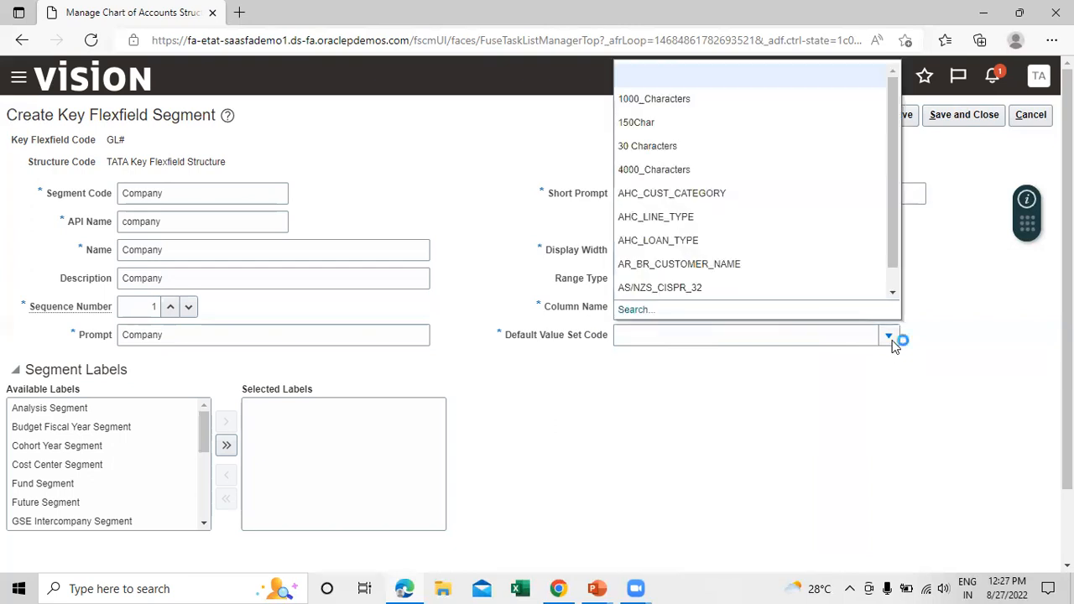
pyautogui.click(643, 310)
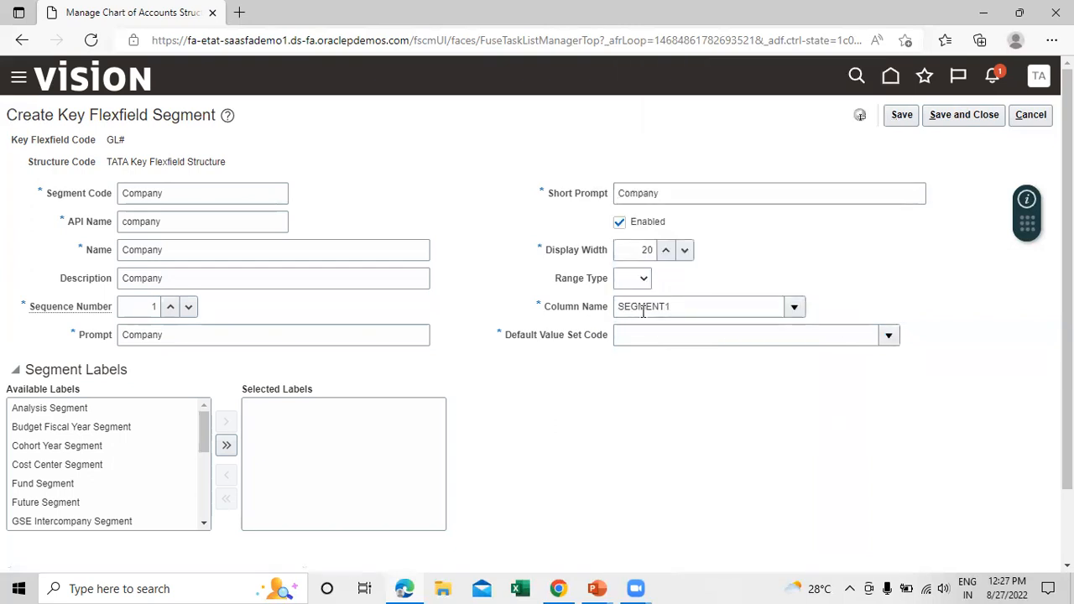
pyautogui.click(291, 244)
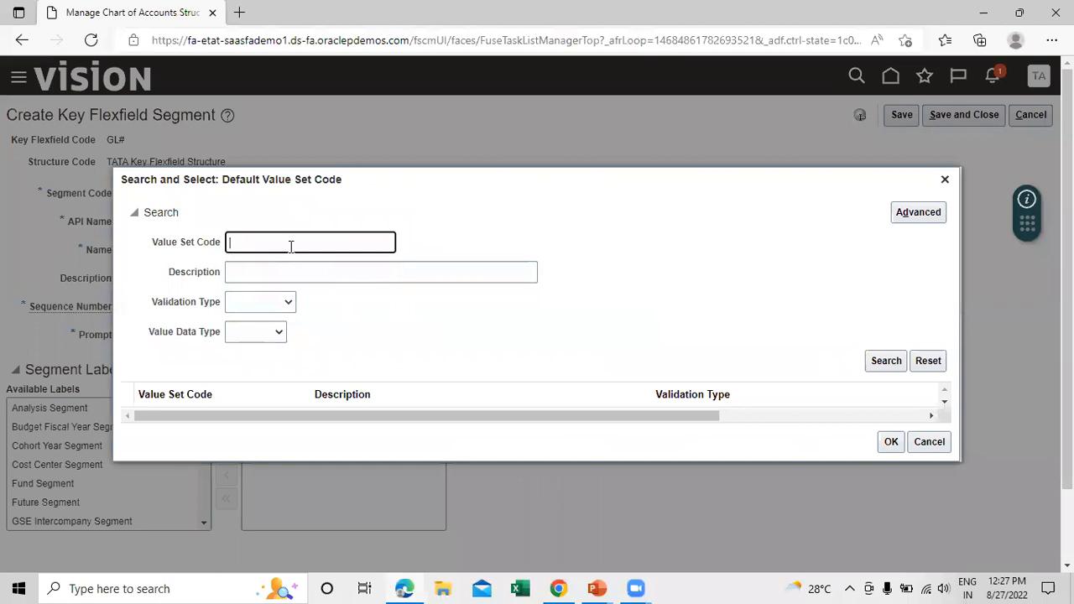
pyautogui.write('company')
pyautogui.click(877, 361)
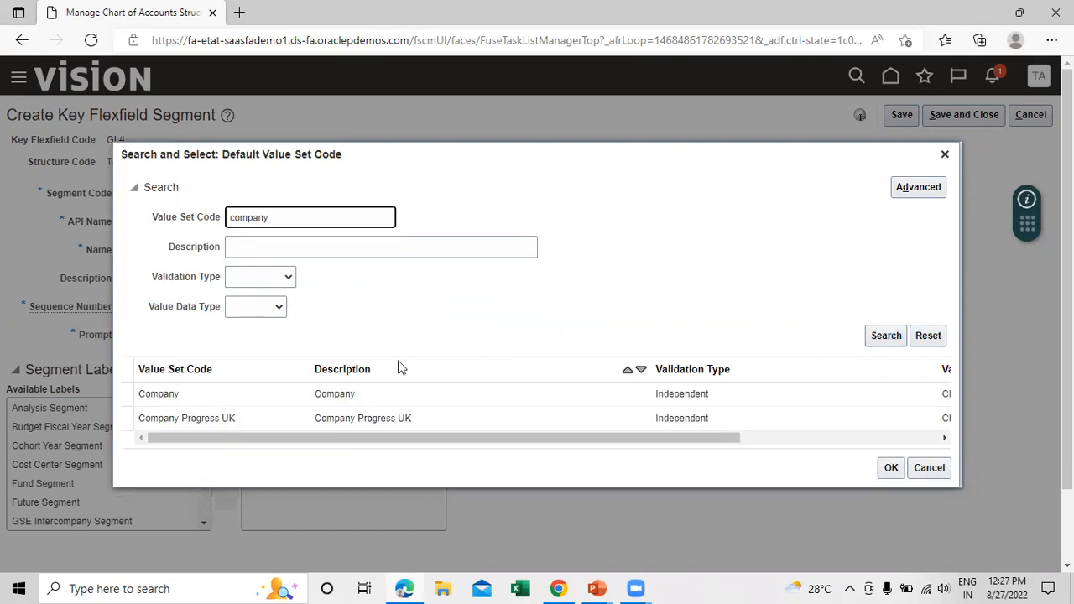
pyautogui.click(247, 402)
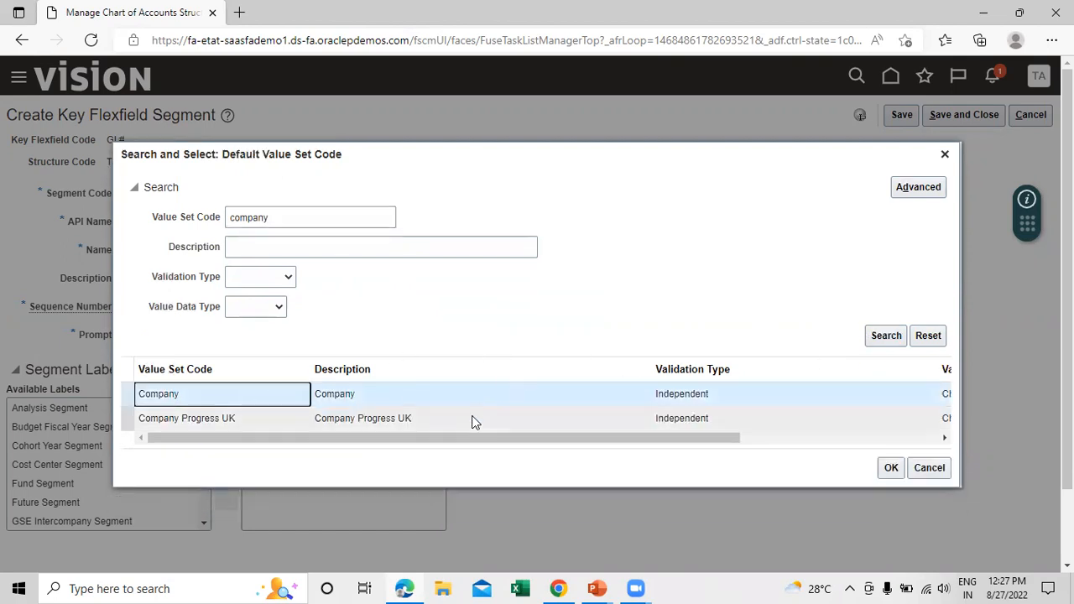
pyautogui.scroll(-1, 472, 394)
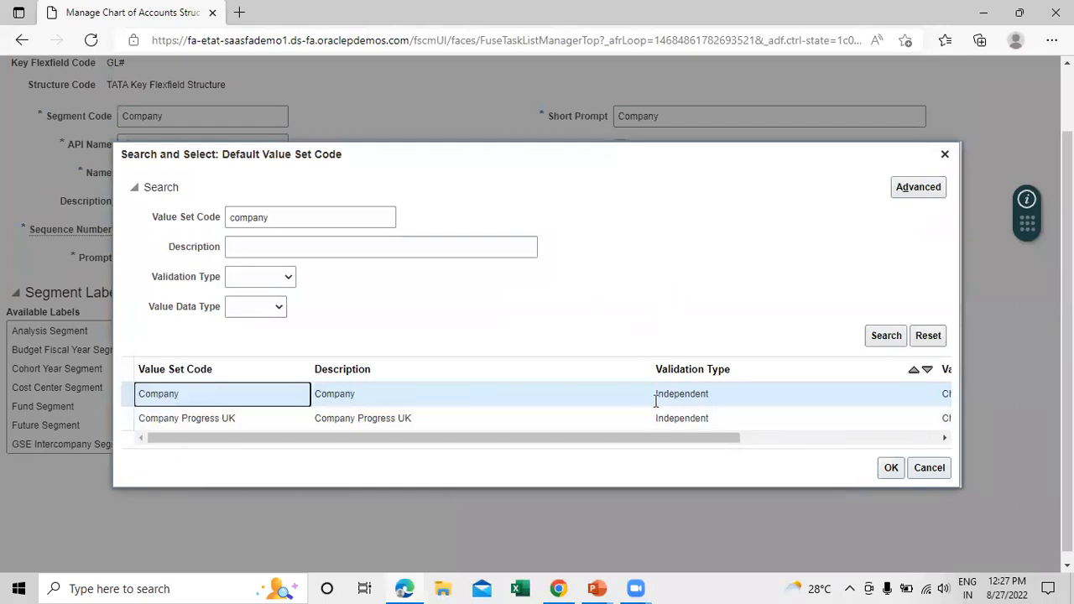
pyautogui.click(887, 470)
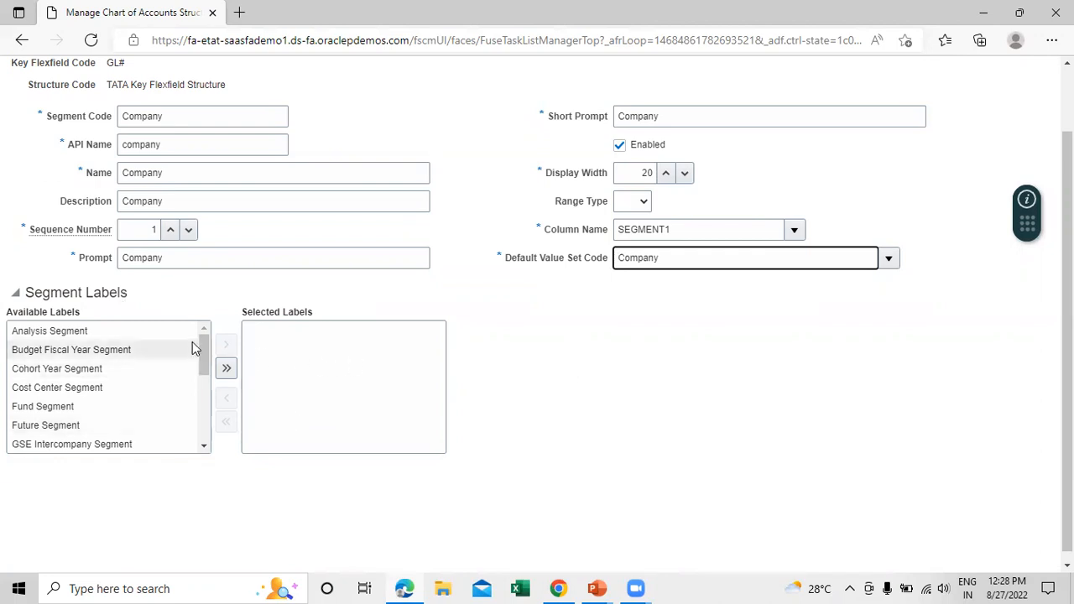
# Assign the Primary Balancing Segment label to the Company segment, then save and close the segment.
pyautogui.moveTo(204, 346); pyautogui.dragTo(176, 398)
pyautogui.click(142, 417)
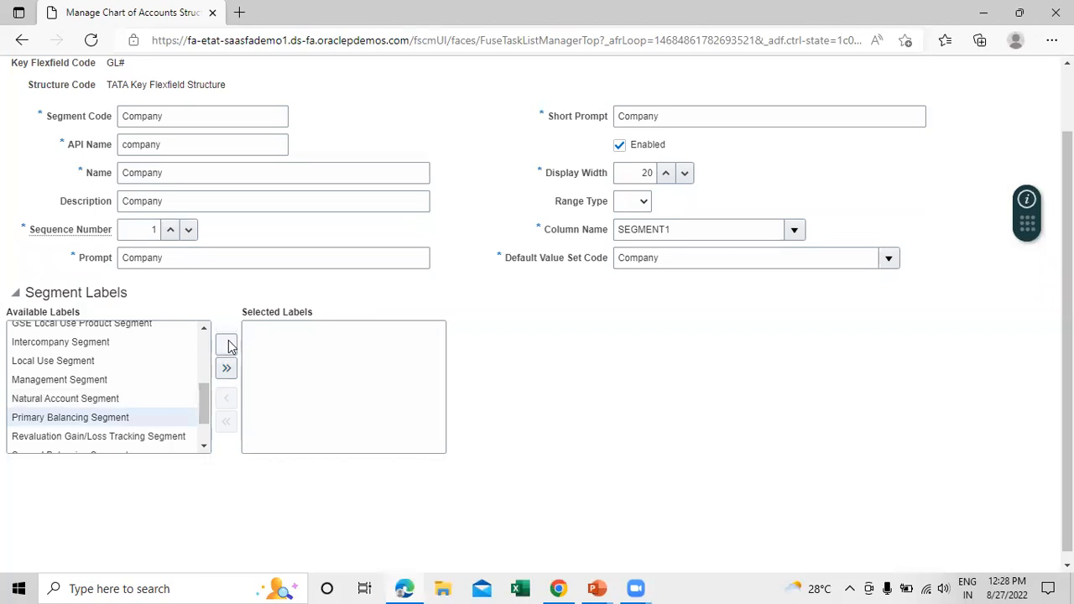
pyautogui.click(227, 344)
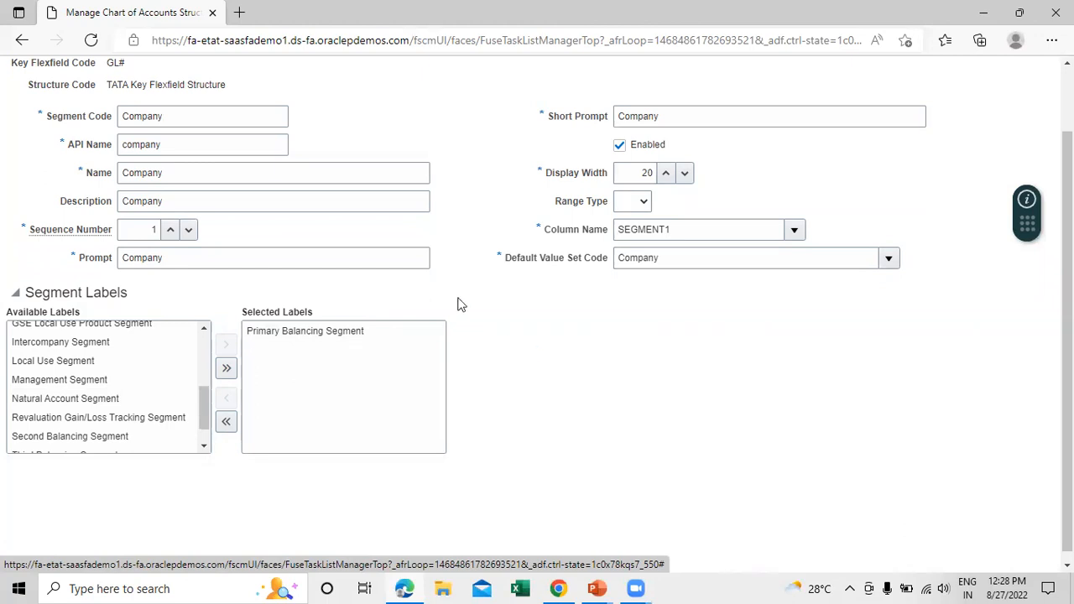
pyautogui.scroll(1, 796, 378)
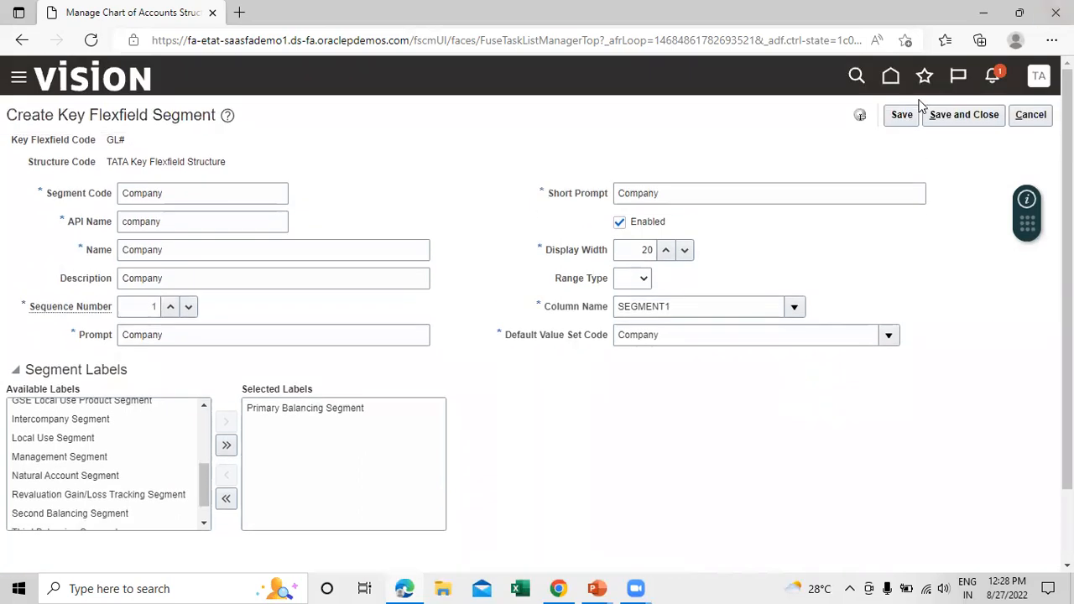
pyautogui.click(959, 115)
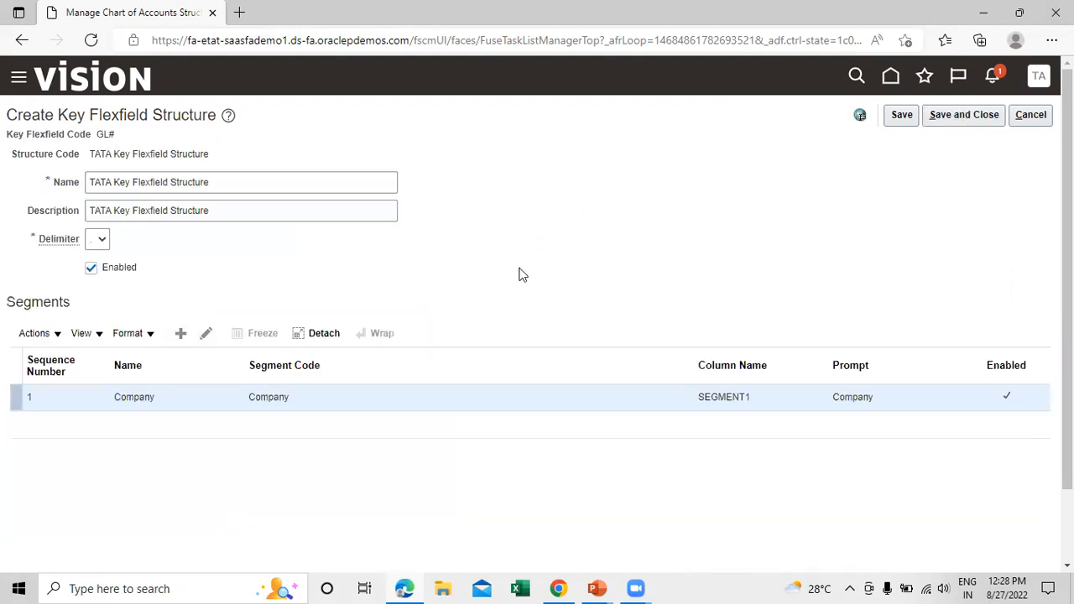
# Add a second segment to the TATA Key Flexfield Structure with the segment code Department.
pyautogui.click(181, 334)
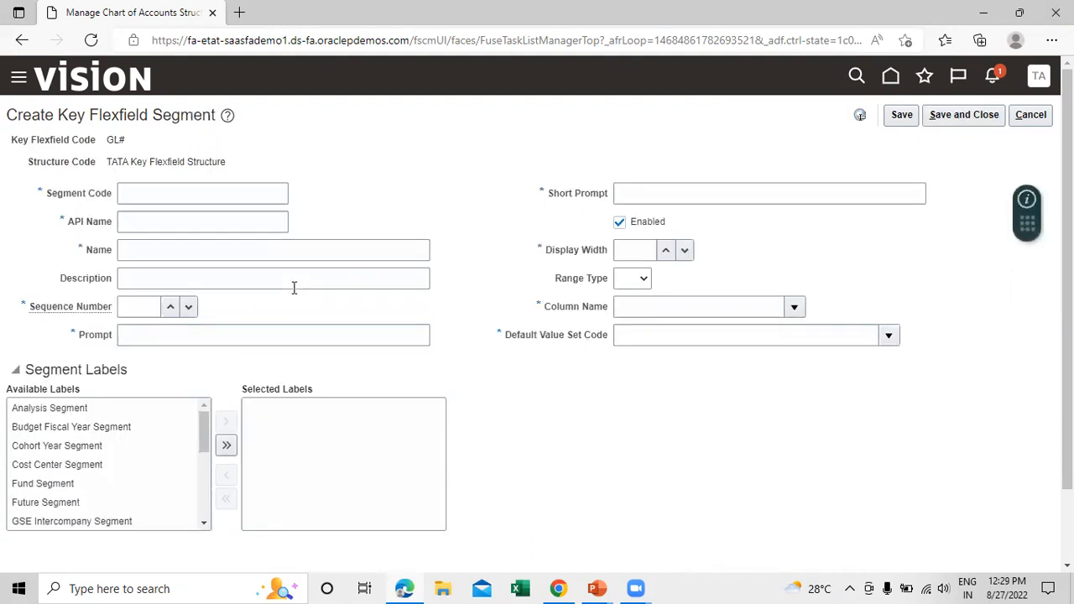
pyautogui.click(189, 189)
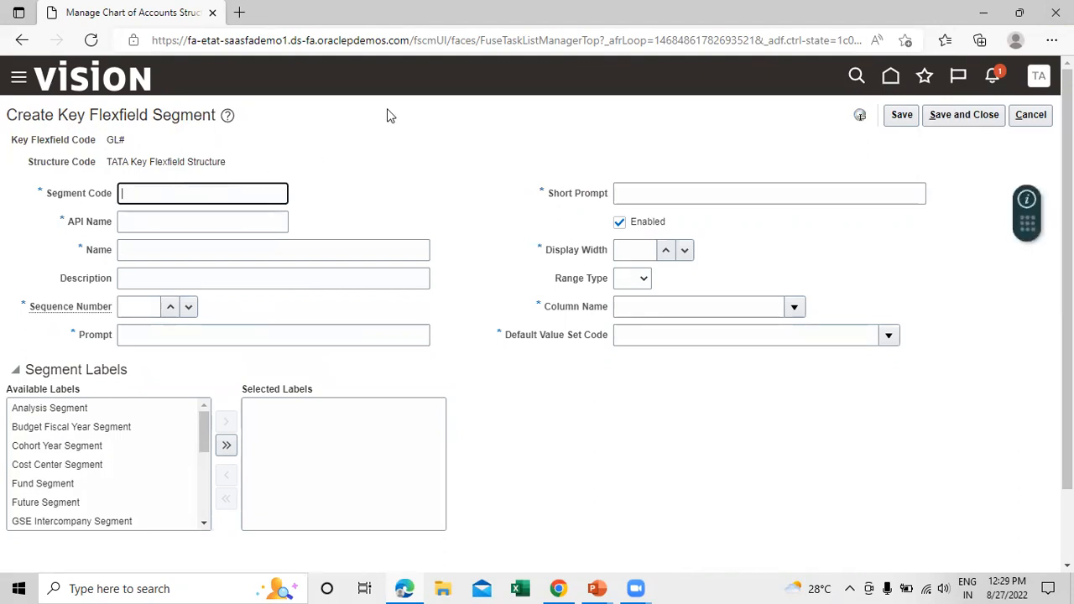
pyautogui.write('Department')
pyautogui.hotkey('ctrl', 'a')
pyautogui.click(384, 164)
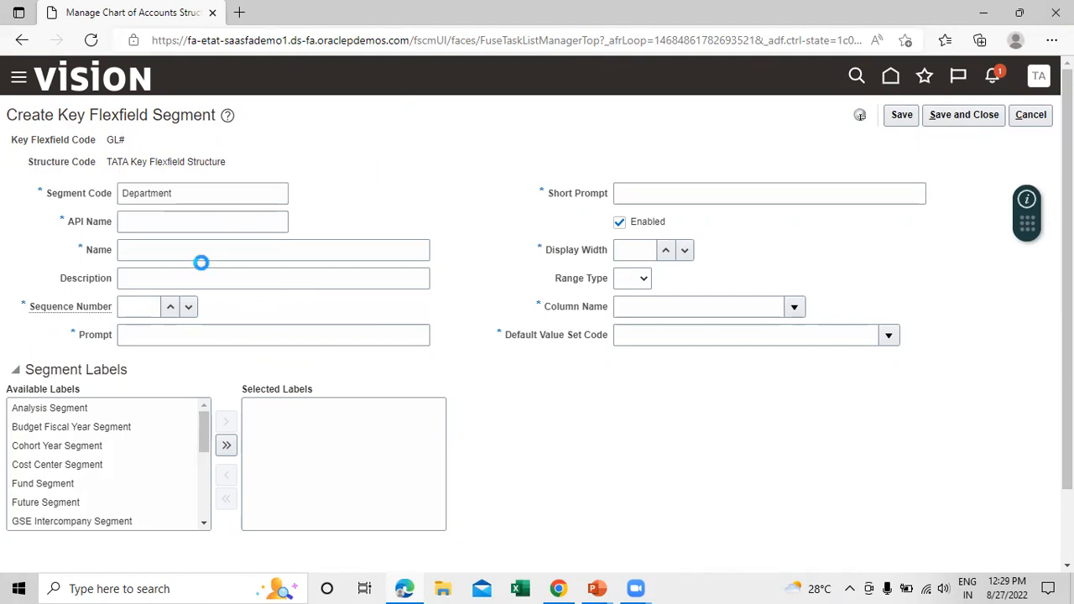
# Enter Department as both the name and the description of the new segment.
pyautogui.click(205, 253)
pyautogui.write('D')
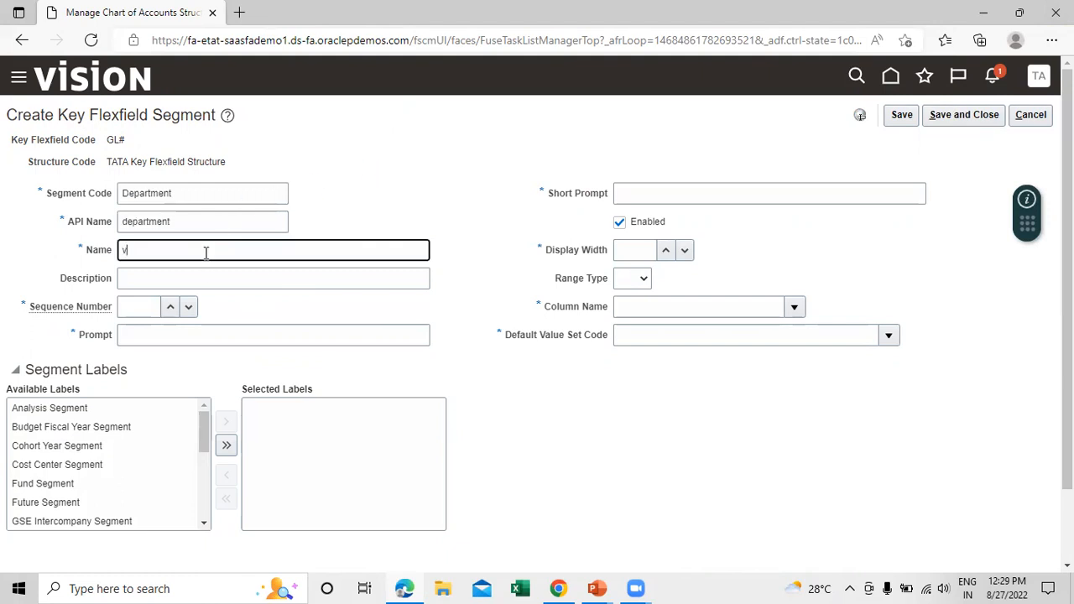
pyautogui.press('BackSpace')
pyautogui.click(62, 192)
pyautogui.hotkey('ctrl', 'c')
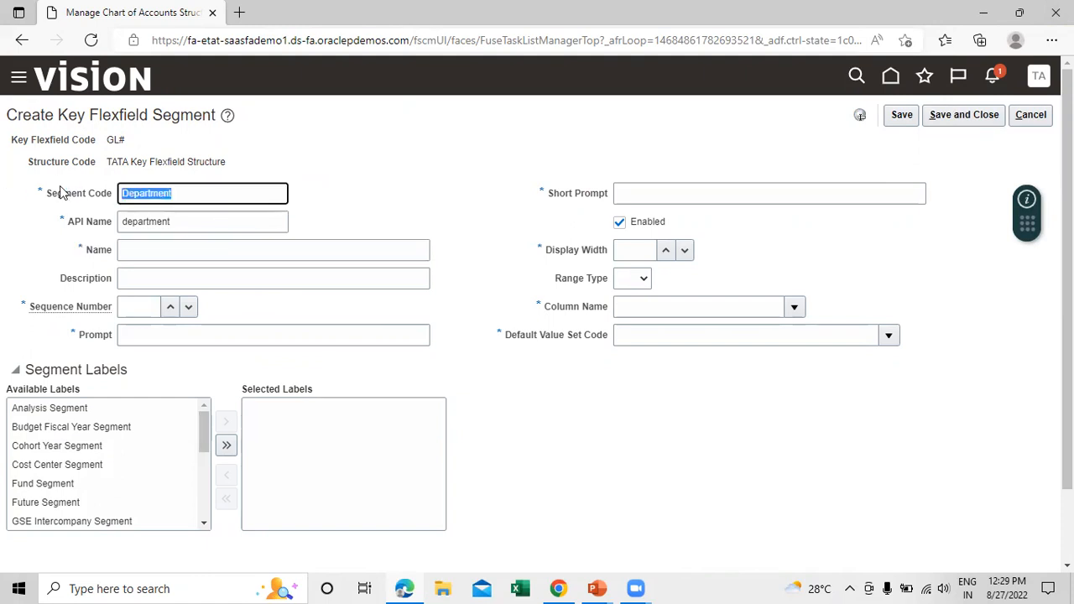
pyautogui.click(156, 251)
pyautogui.hotkey('ctrl', 'v')
pyautogui.click(171, 276)
pyautogui.hotkey('ctrl', 'v')
# Set the Department segment's sequence number to 2 and its prompt to Department.
pyautogui.click(133, 307)
pyautogui.write('2')
pyautogui.click(233, 334)
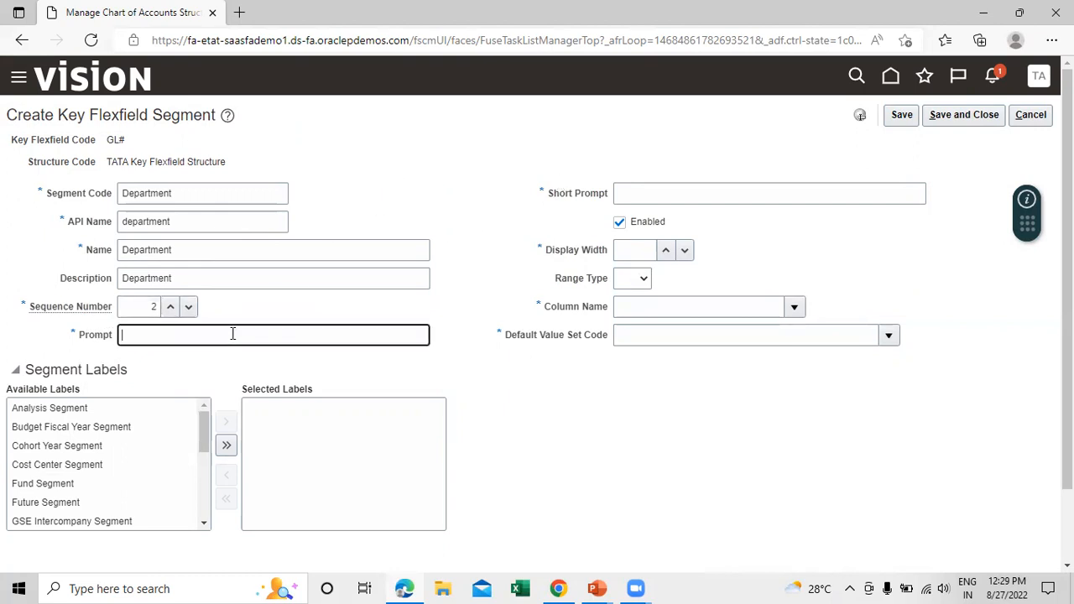
pyautogui.hotkey('ctrl', 'v')
# Give the Department segment the short prompt Department, a display width of 20 and the column name SEGMENT2.
pyautogui.click(769, 193)
pyautogui.hotkey('ctrl', 'v')
pyautogui.click(641, 245)
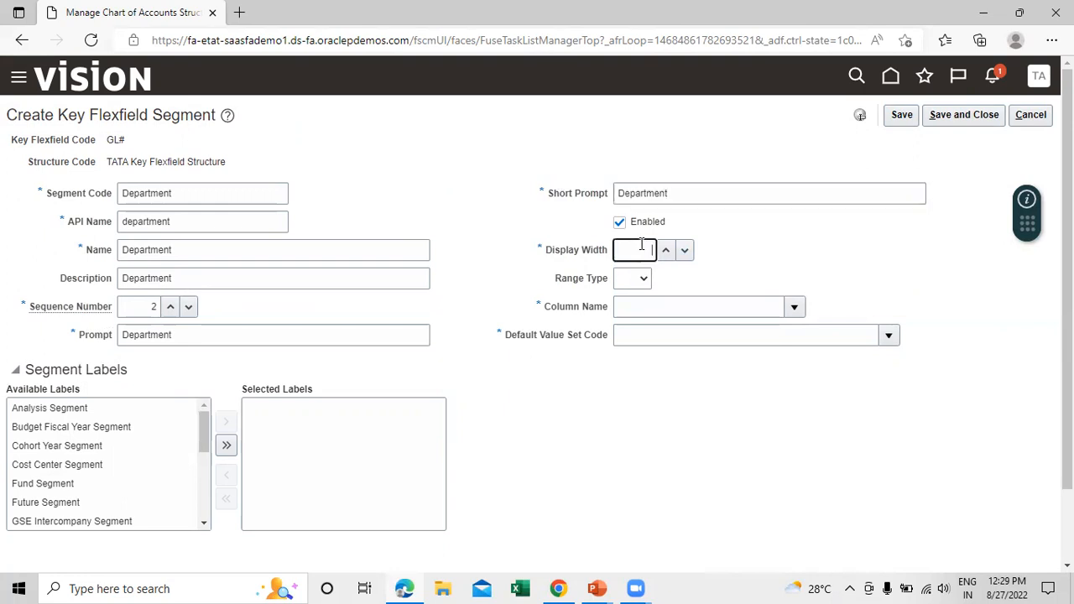
pyautogui.write('20')
pyautogui.click(789, 307)
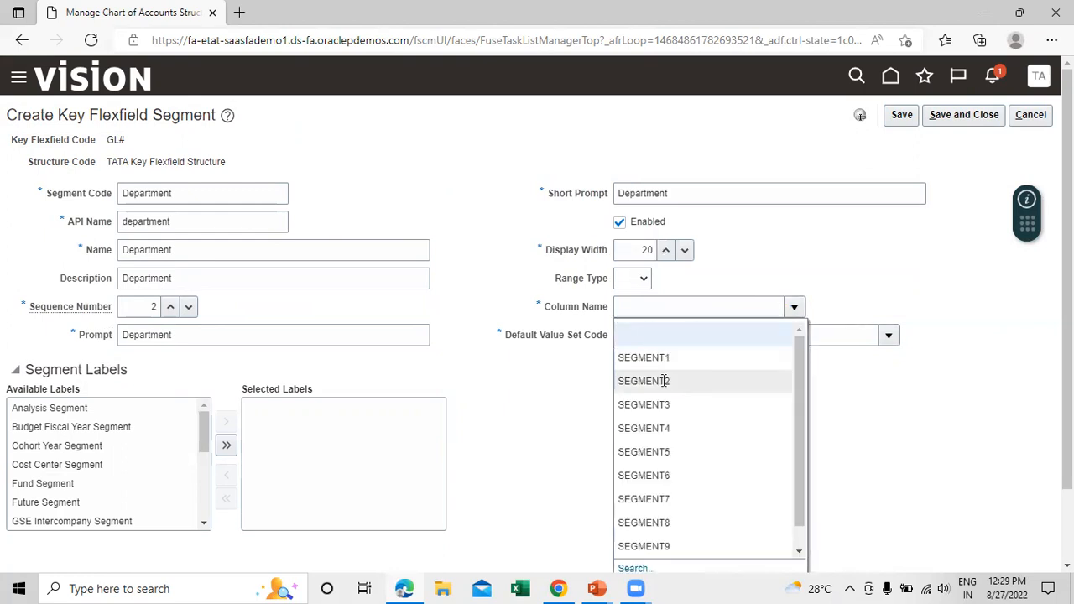
pyautogui.click(669, 381)
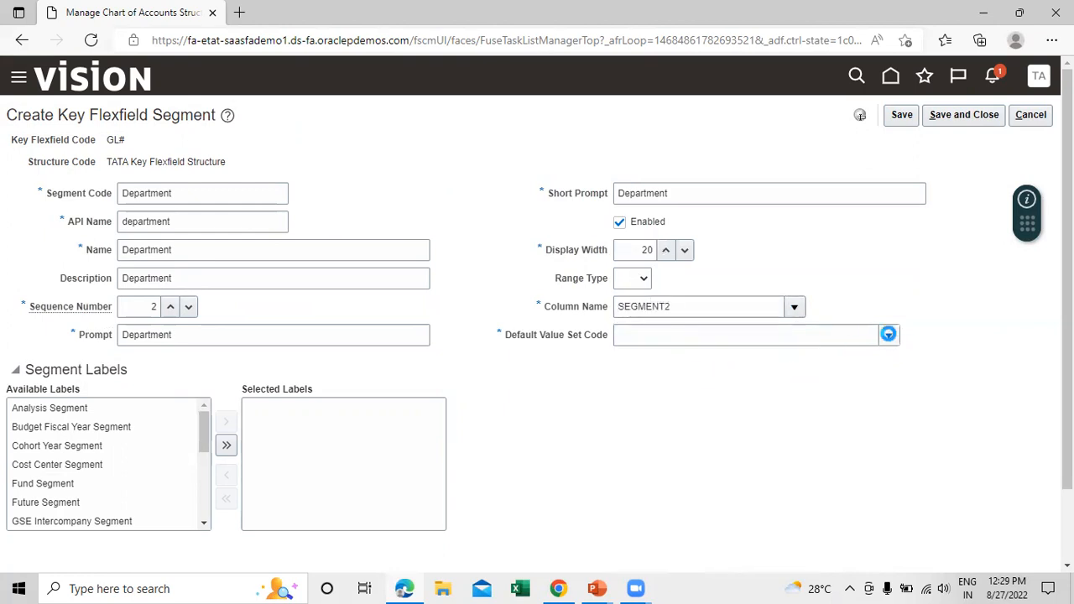
# Search the value set codes for department and assign the Department value set as the segment's default.
pyautogui.click(888, 334)
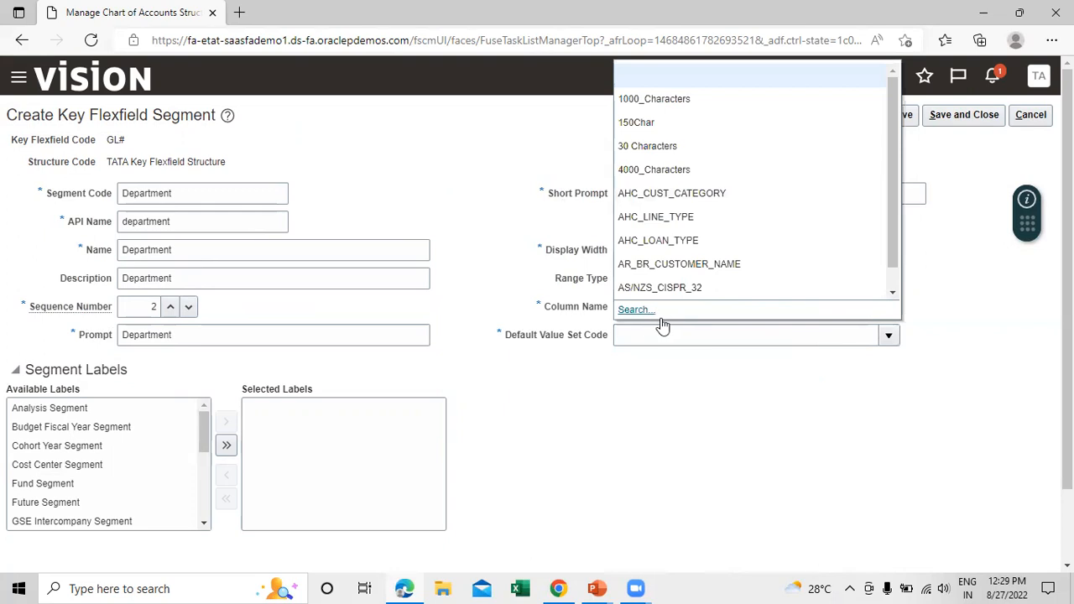
pyautogui.click(638, 310)
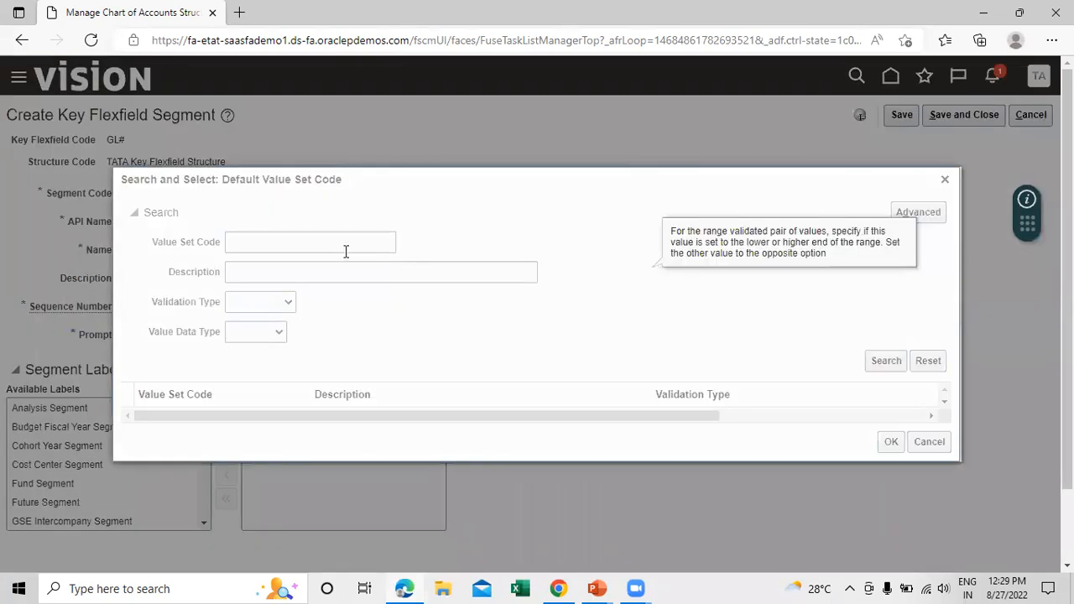
pyautogui.click(340, 242)
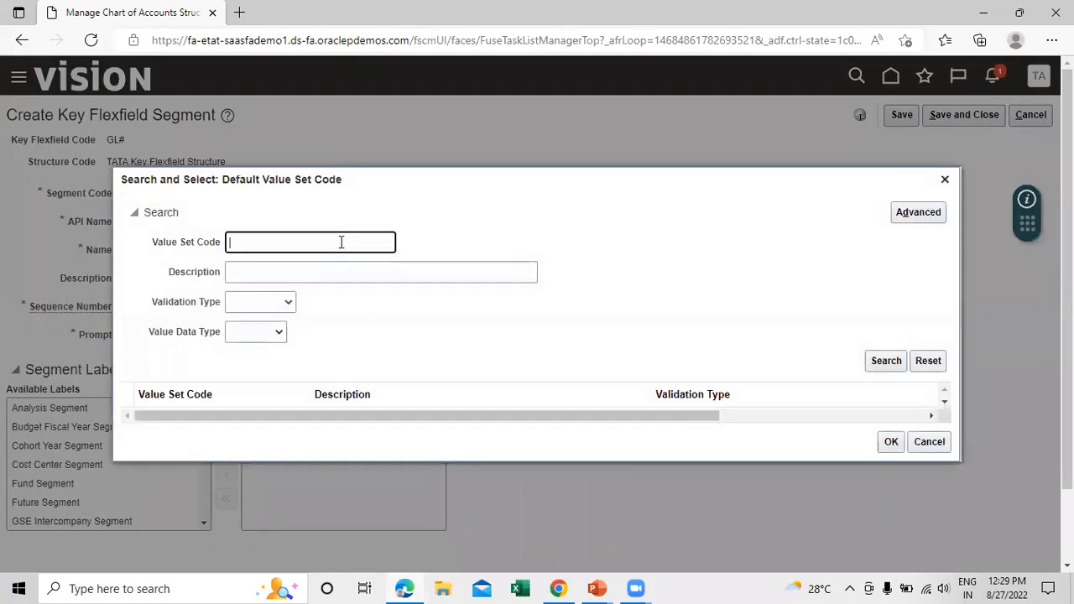
pyautogui.write('department')
pyautogui.click(879, 359)
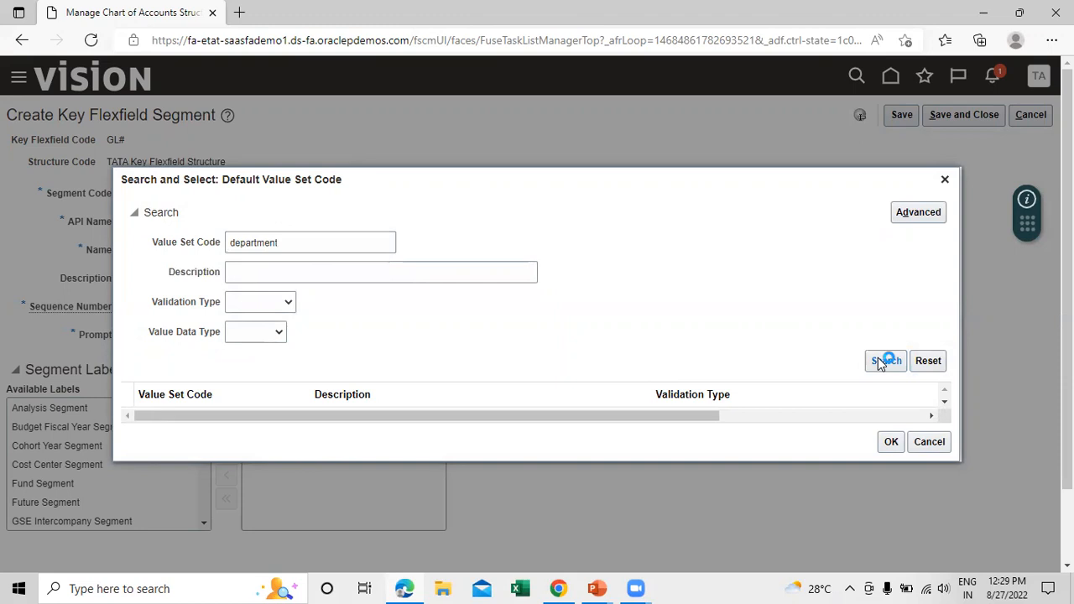
pyautogui.click(221, 390)
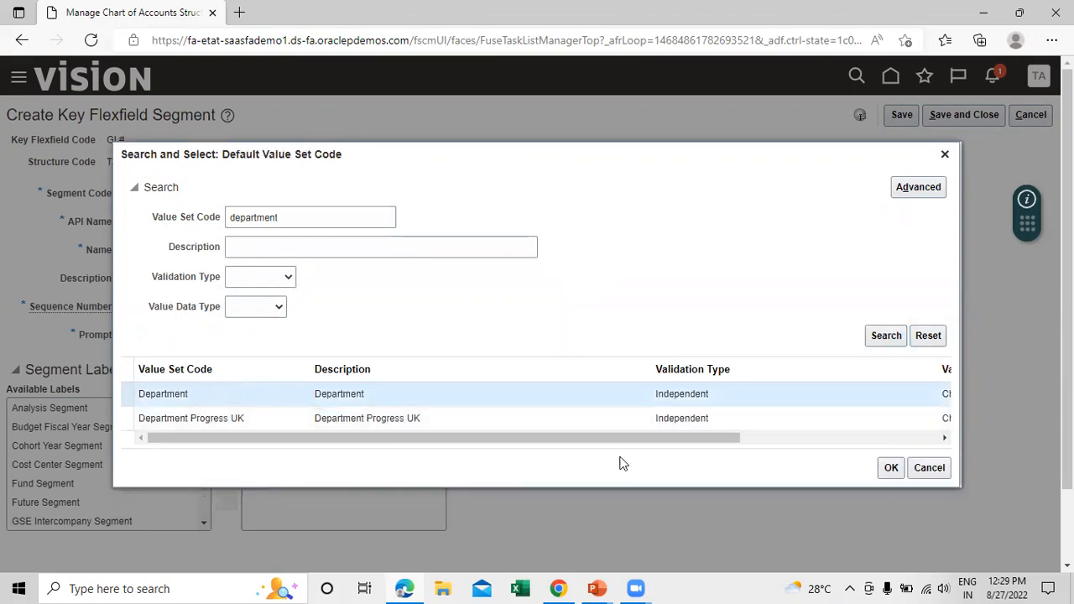
pyautogui.click(889, 468)
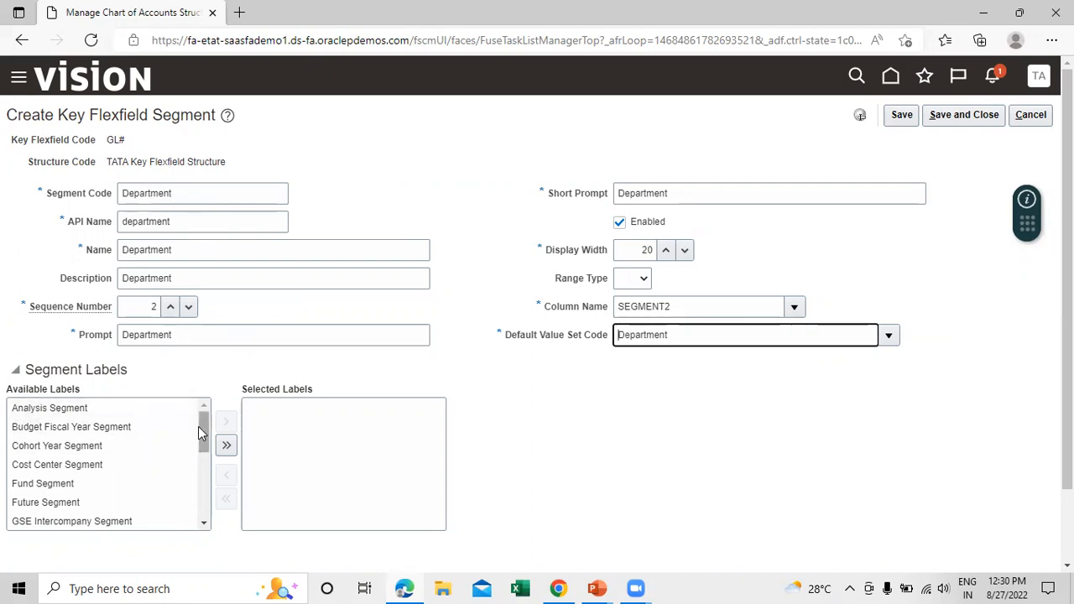
# Assign the Cost Center Segment label to the Department segment, then save and close the segment.
pyautogui.click(111, 466)
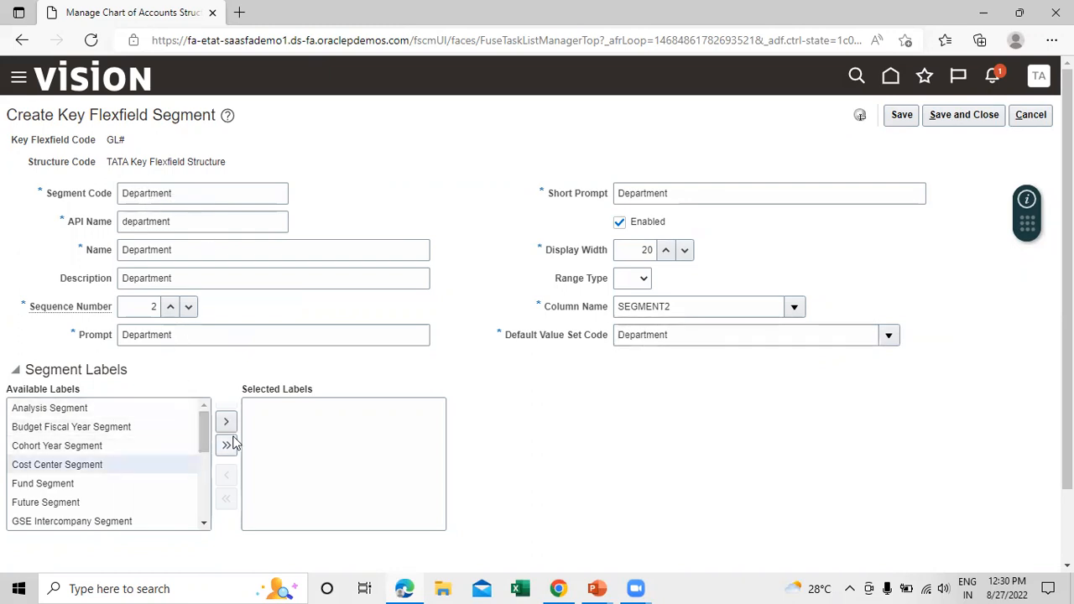
pyautogui.click(226, 423)
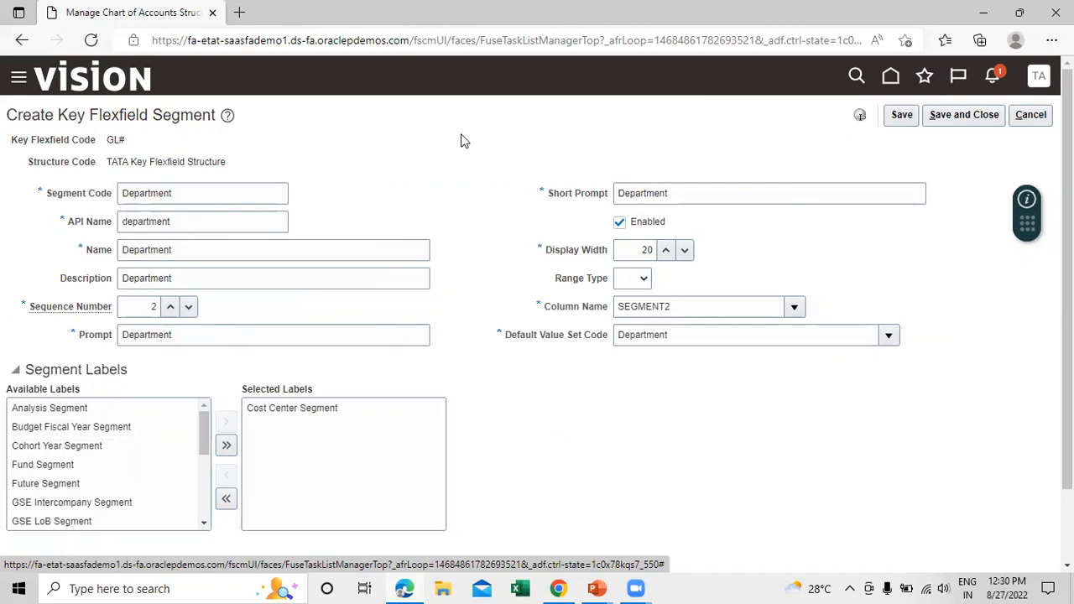
pyautogui.scroll(-2, 460, 346)
pyautogui.scroll(2, 460, 347)
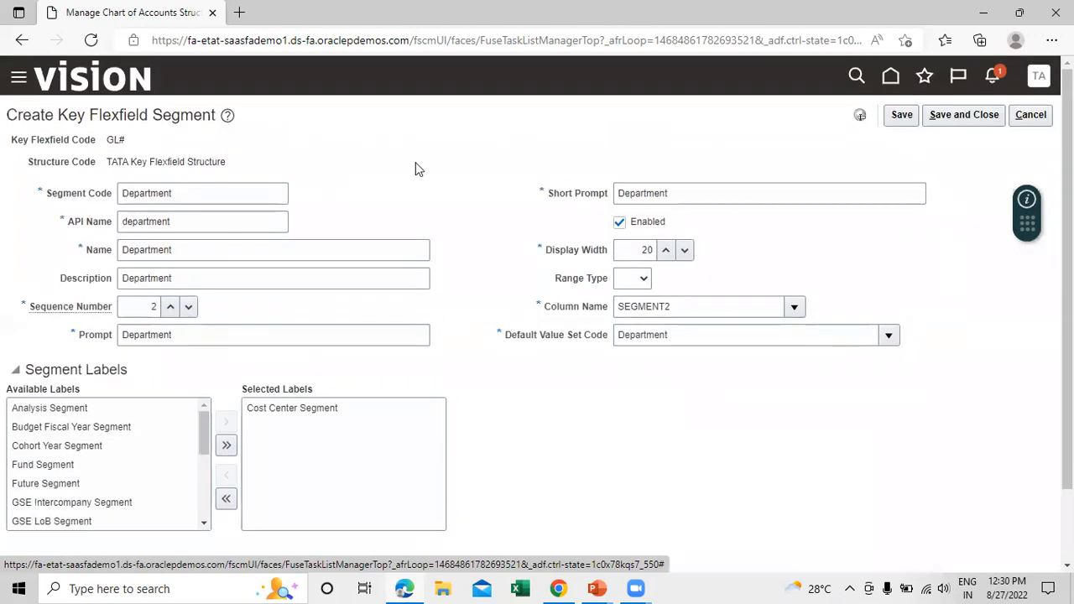
pyautogui.click(980, 115)
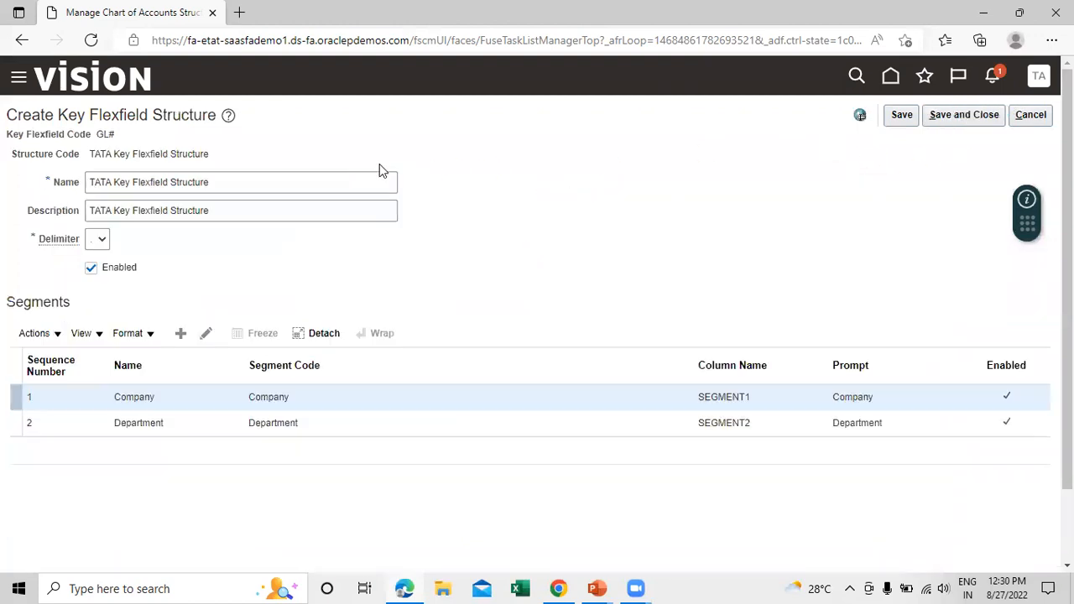
# Add a third segment to the structure with the segment code Account.
pyautogui.click(180, 337)
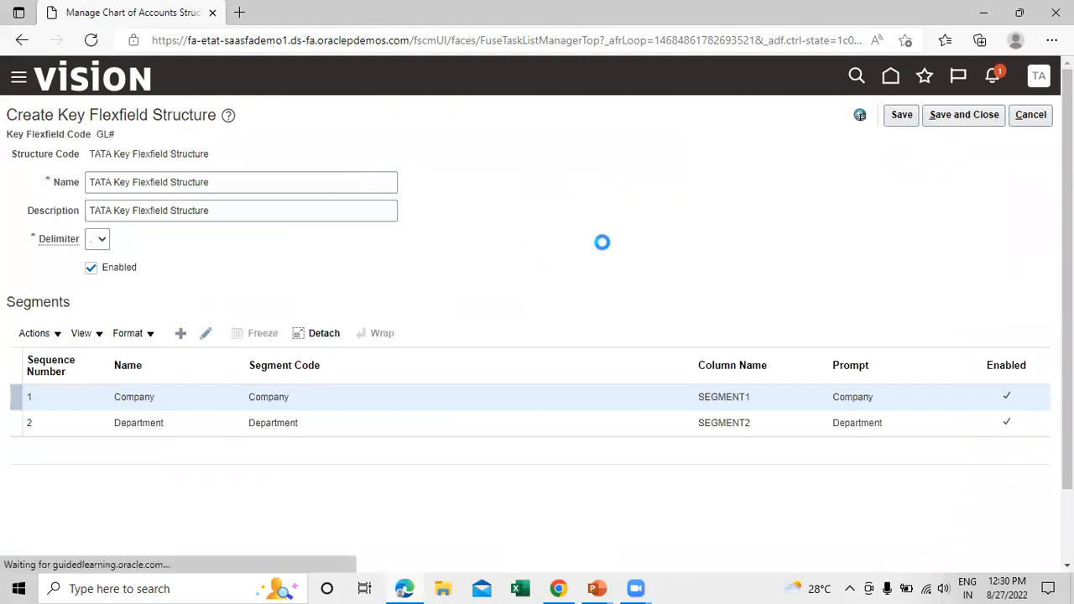
pyautogui.click(217, 189)
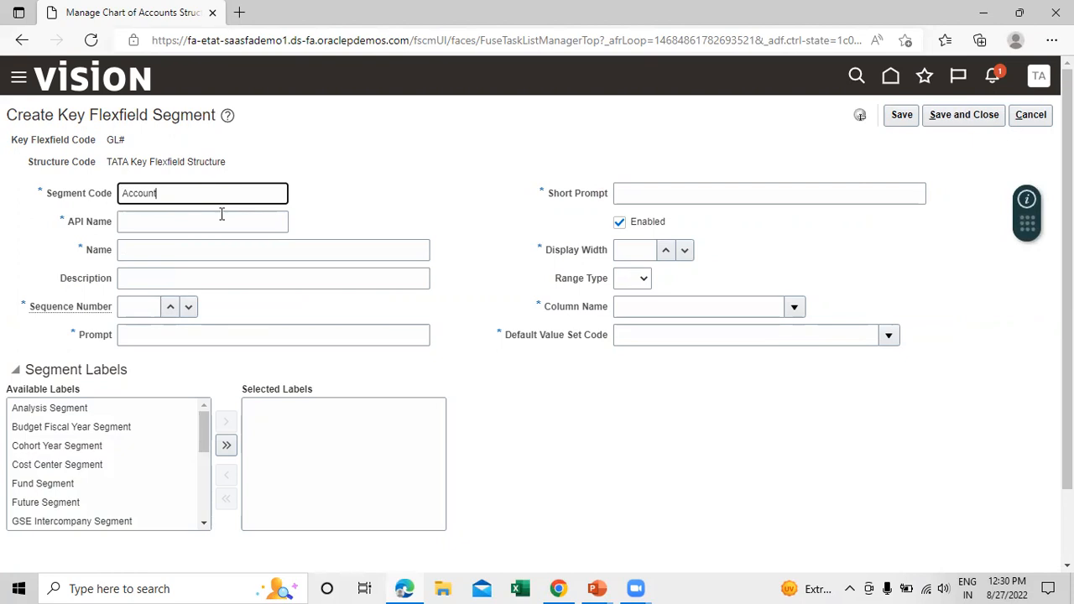
pyautogui.moveTo(223, 199); pyautogui.dragTo(101, 193)
pyautogui.hotkey('ctrl', 'c')
pyautogui.click(270, 182)
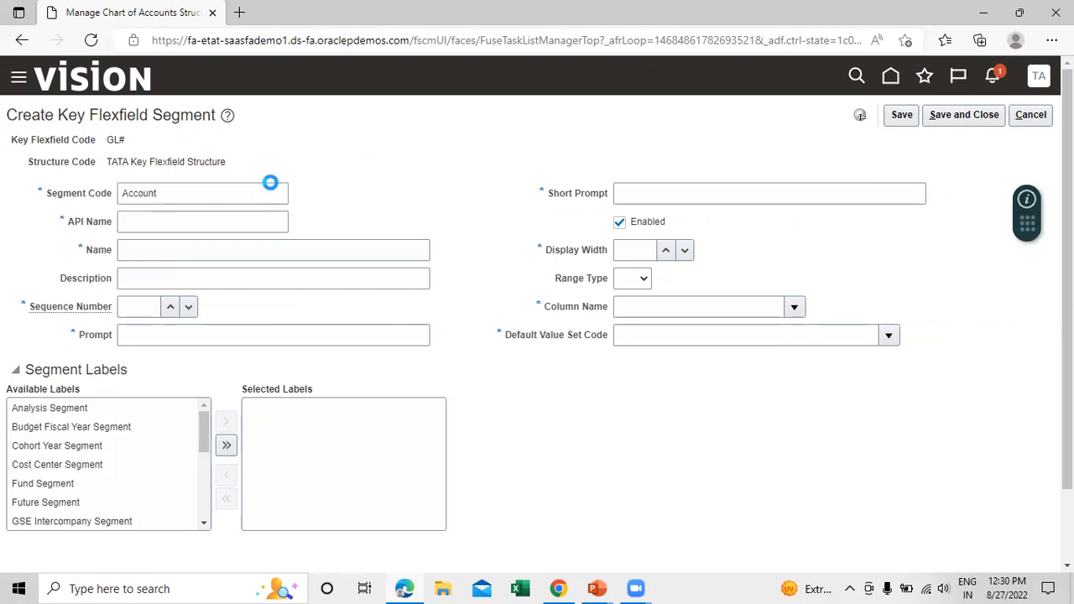
# Enter Account as both the name and the description of the new segment.
pyautogui.click(231, 251)
pyautogui.hotkey('ctrl', 'v')
pyautogui.click(224, 277)
pyautogui.hotkey('ctrl', 'v')
# Set the Account segment's sequence number to 3 and its prompt to Account.
pyautogui.click(136, 305)
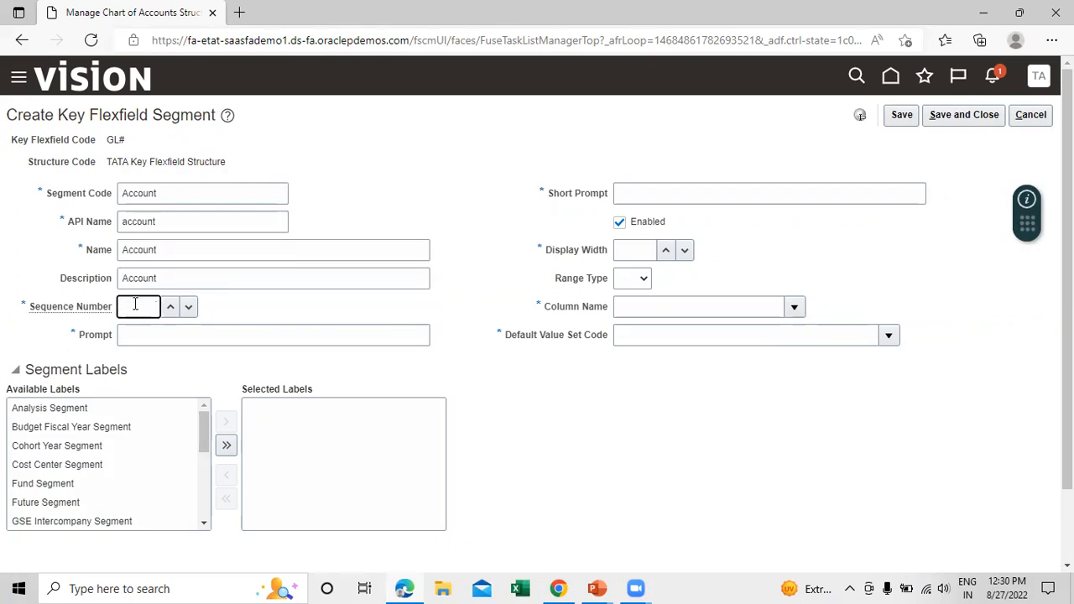
pyautogui.click(345, 340)
pyautogui.hotkey('ctrl', 'v')
# Give the Account segment the short prompt Account, a display width of 20 and the column name SEGMENT3.
pyautogui.click(754, 198)
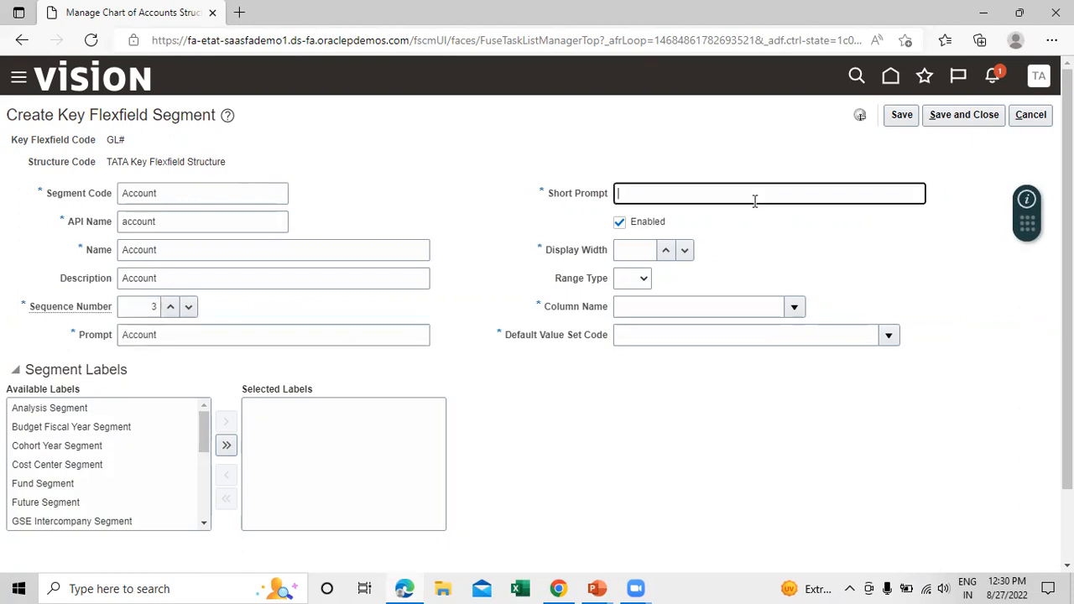
pyautogui.hotkey('ctrl', 'v')
pyautogui.click(493, 147)
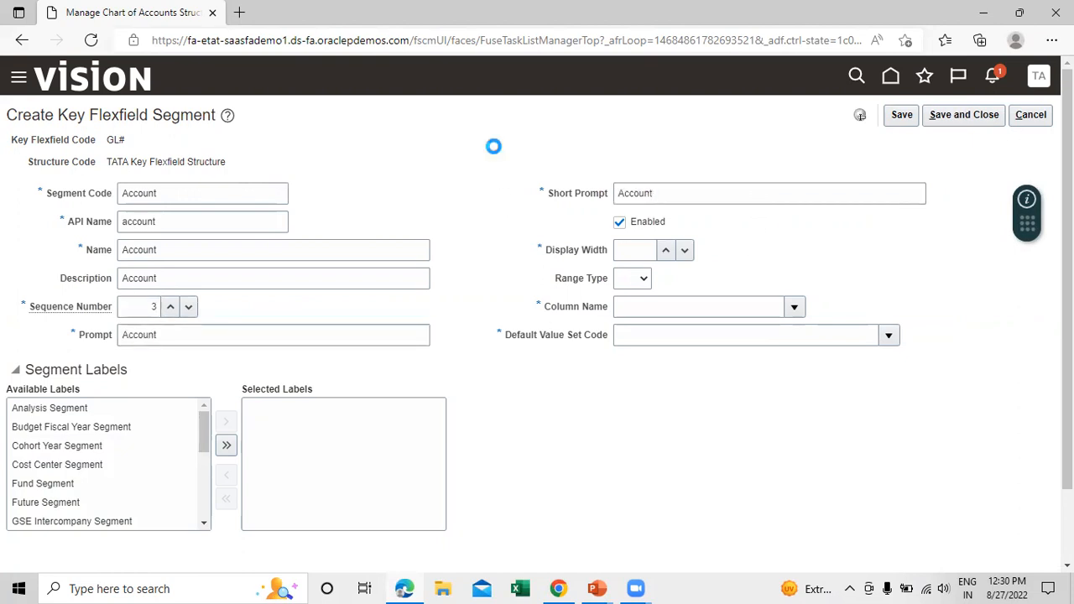
pyautogui.click(635, 250)
pyautogui.write('20')
pyautogui.click(754, 218)
pyautogui.click(794, 306)
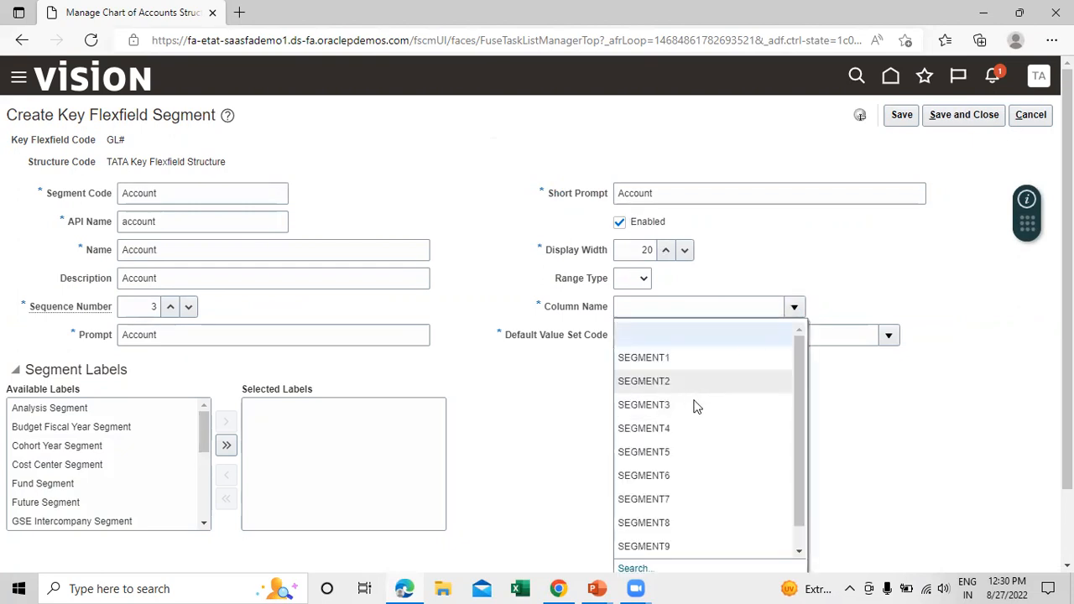
pyautogui.click(695, 404)
# Search the value set codes for account and assign the Account value set as the segment's default.
pyautogui.click(889, 335)
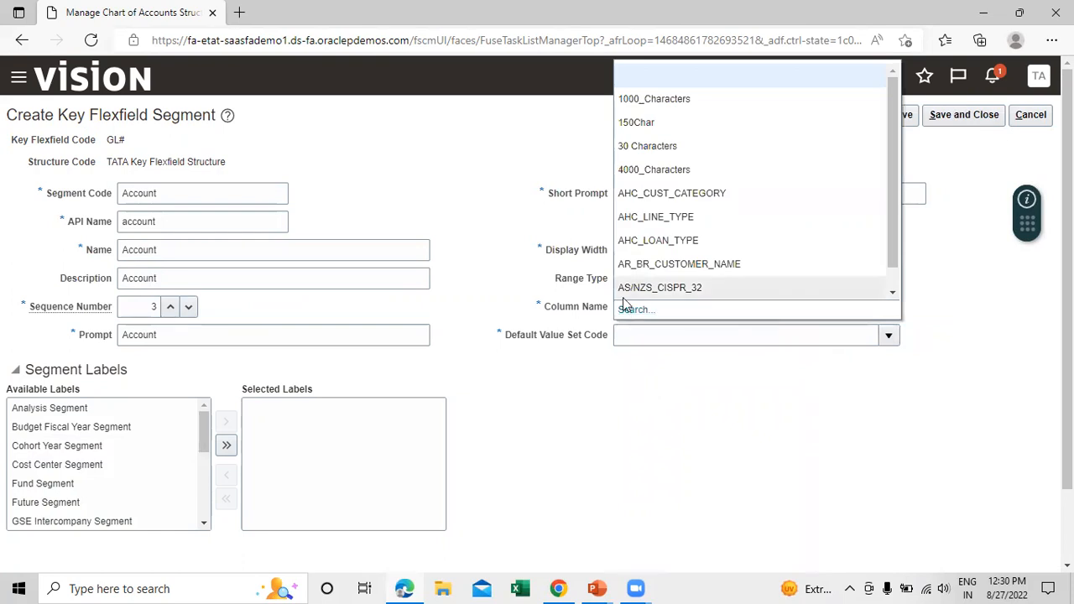
pyautogui.click(632, 309)
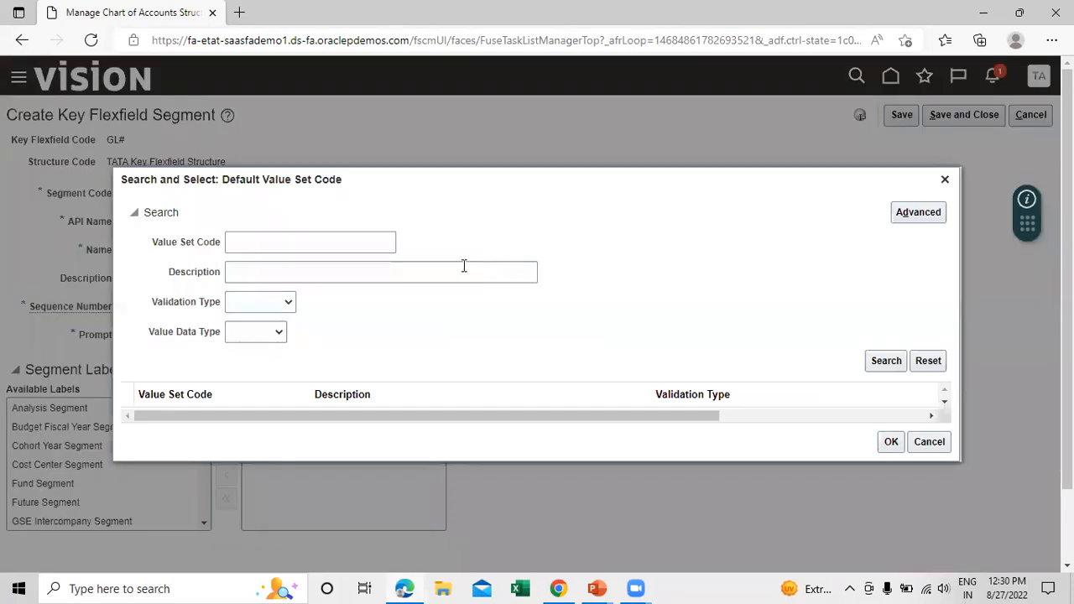
pyautogui.click(316, 244)
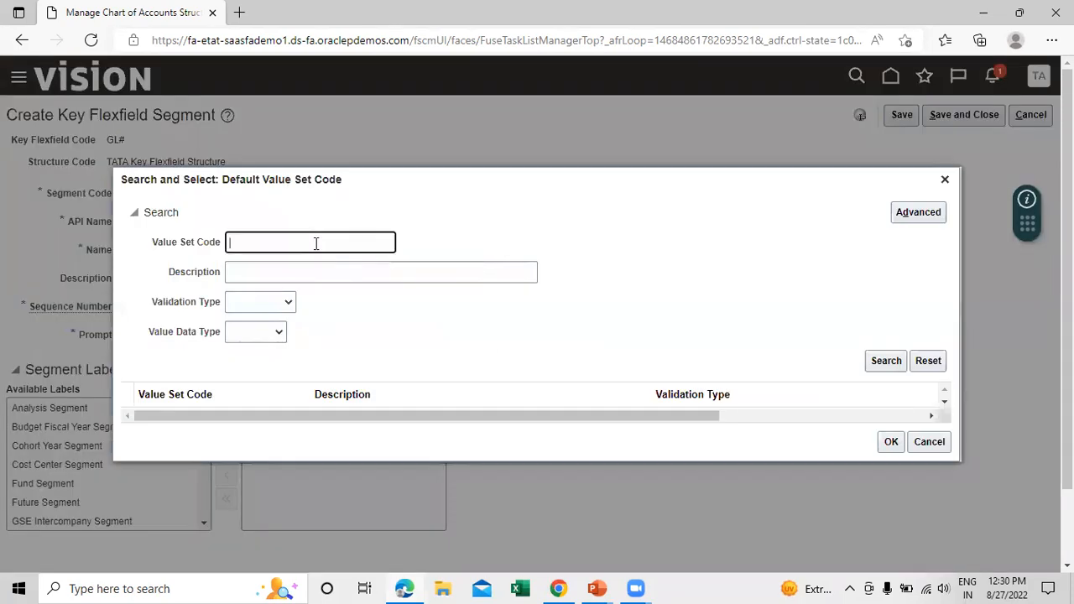
pyautogui.write('accounts')
pyautogui.click(890, 362)
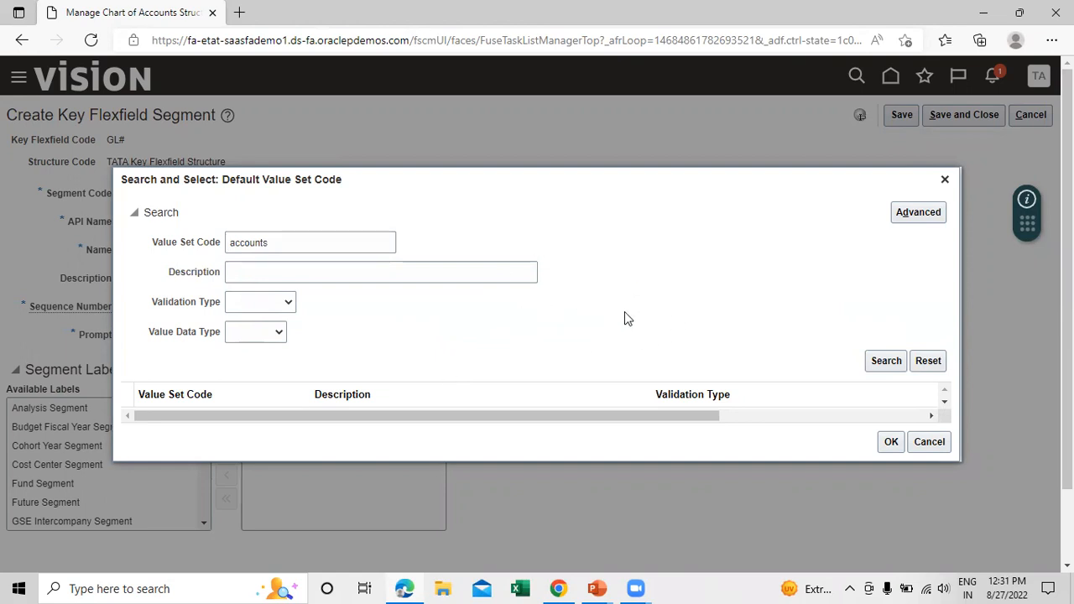
pyautogui.click(302, 249)
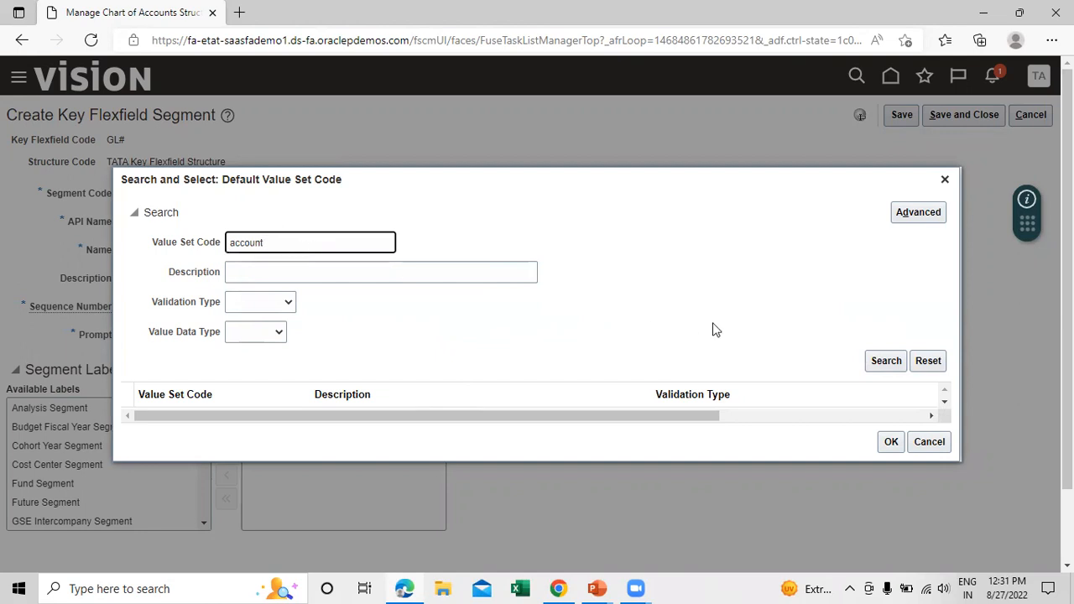
pyautogui.click(886, 361)
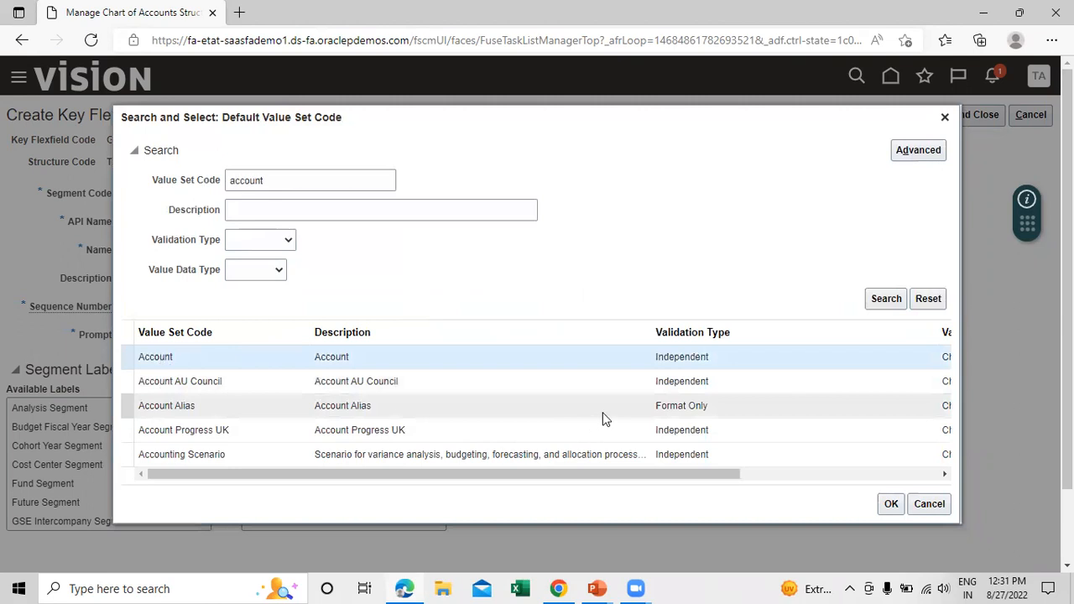
pyautogui.click(889, 504)
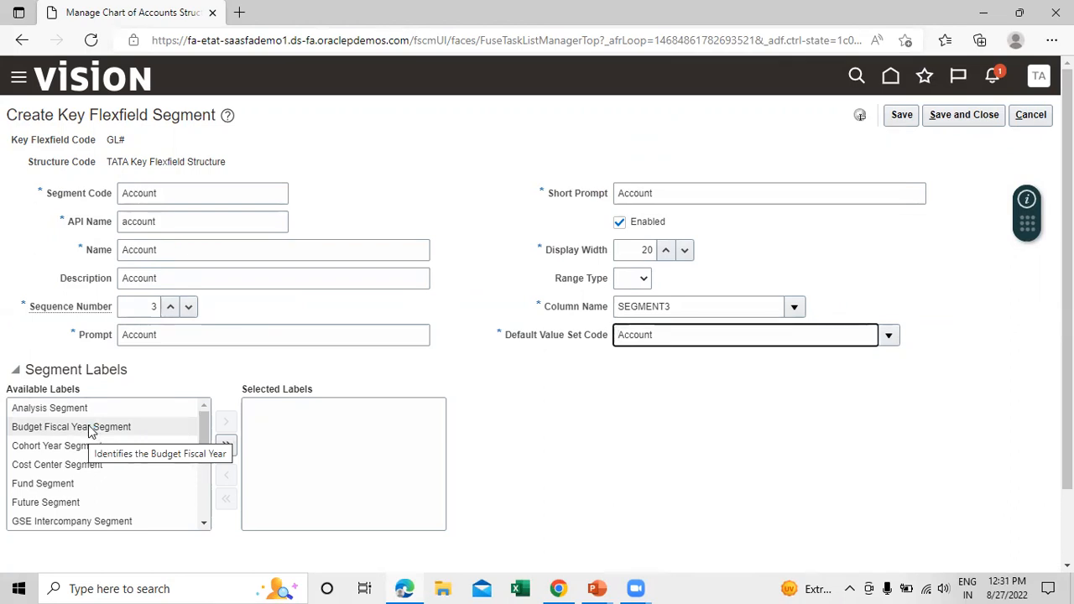
# Assign the Natural Account Segment label to the Account segment.
pyautogui.moveTo(200, 421); pyautogui.dragTo(202, 475)
pyautogui.click(134, 463)
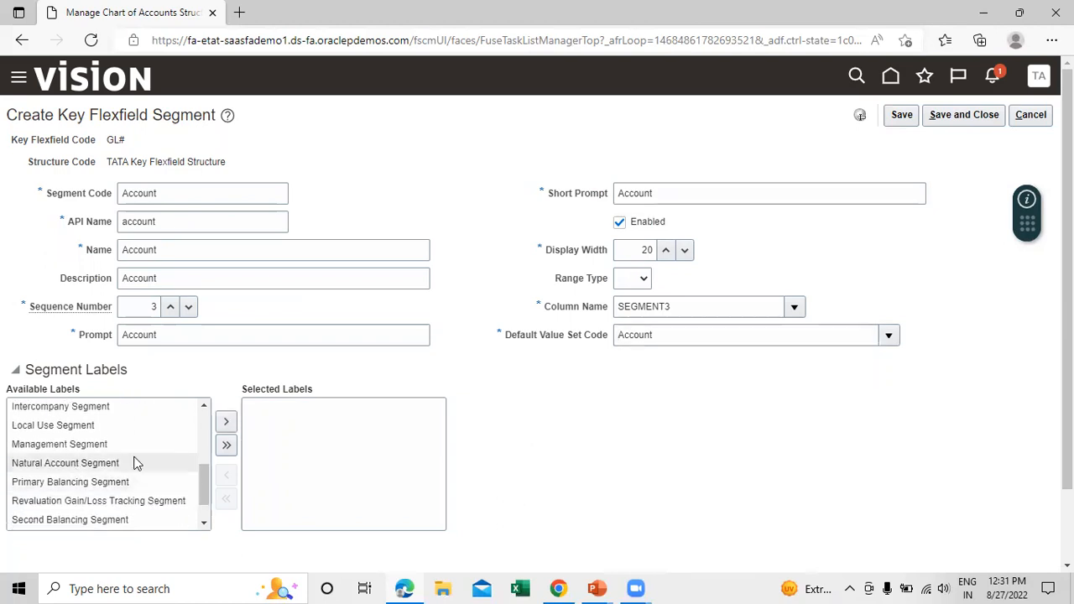
pyautogui.click(232, 424)
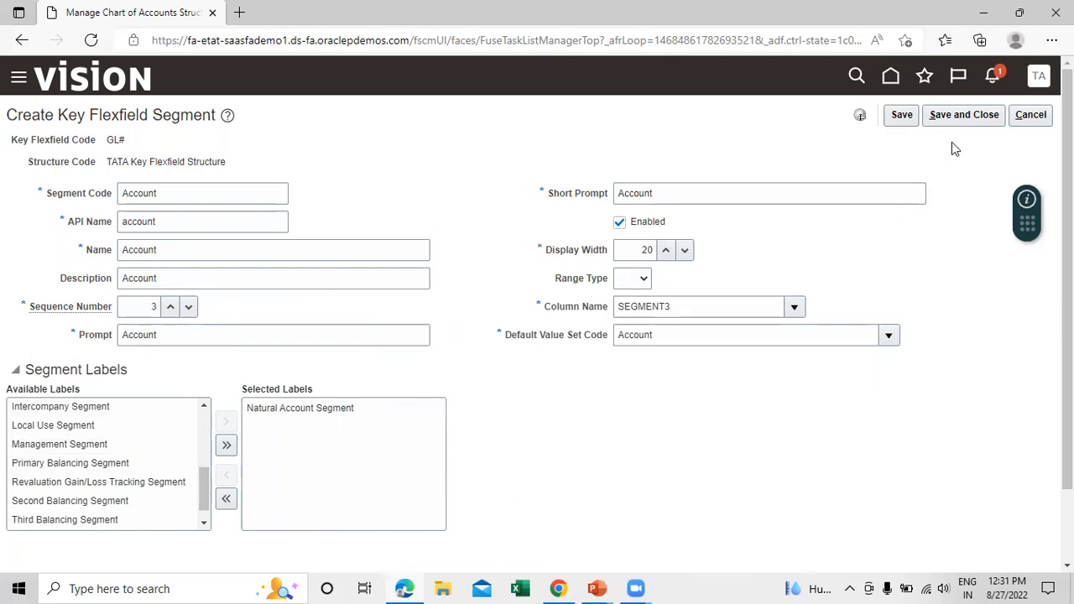
# Save the Account segment and the TATA Key Flexfield Structure, returning to the chart of accounts structures overview.
pyautogui.click(957, 117)
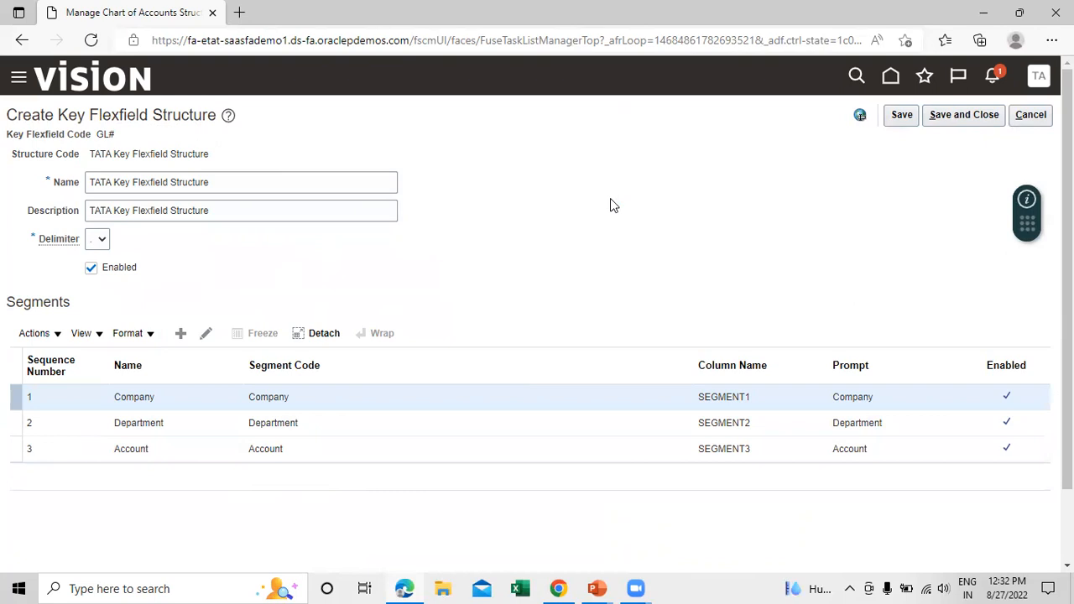
pyautogui.click(989, 114)
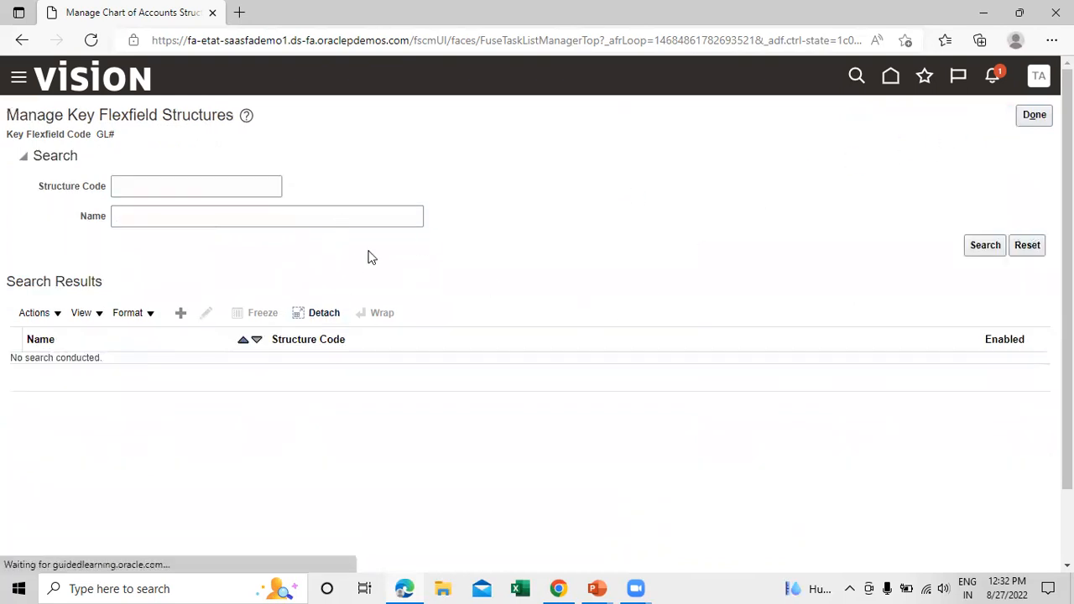
pyautogui.click(1034, 114)
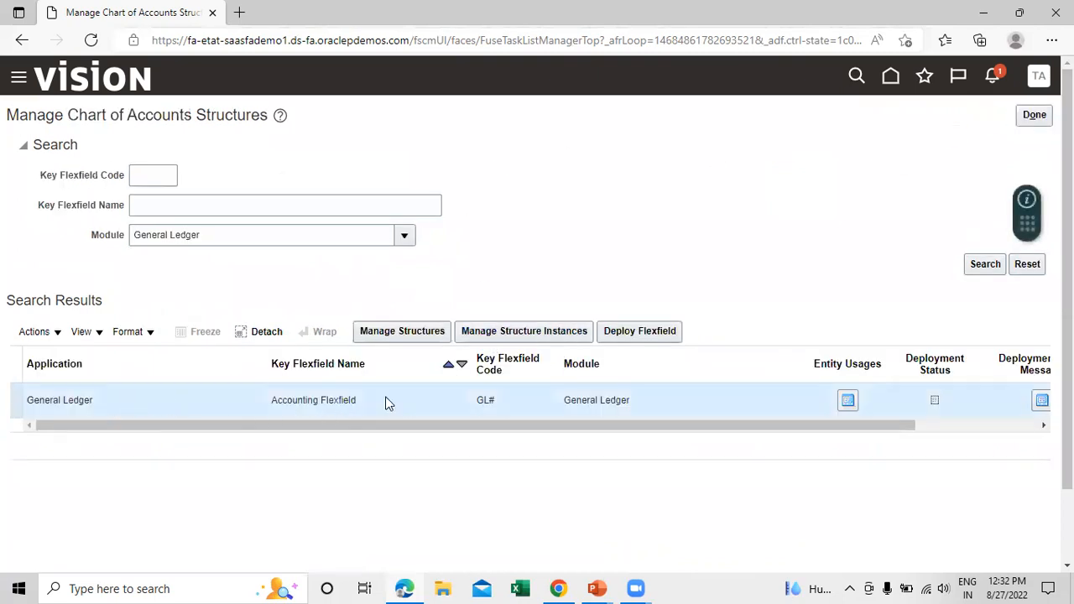
# Start a new structure instance for the Accounting Flexfield with the structure instance code TATA Structure Instance.
pyautogui.click(516, 332)
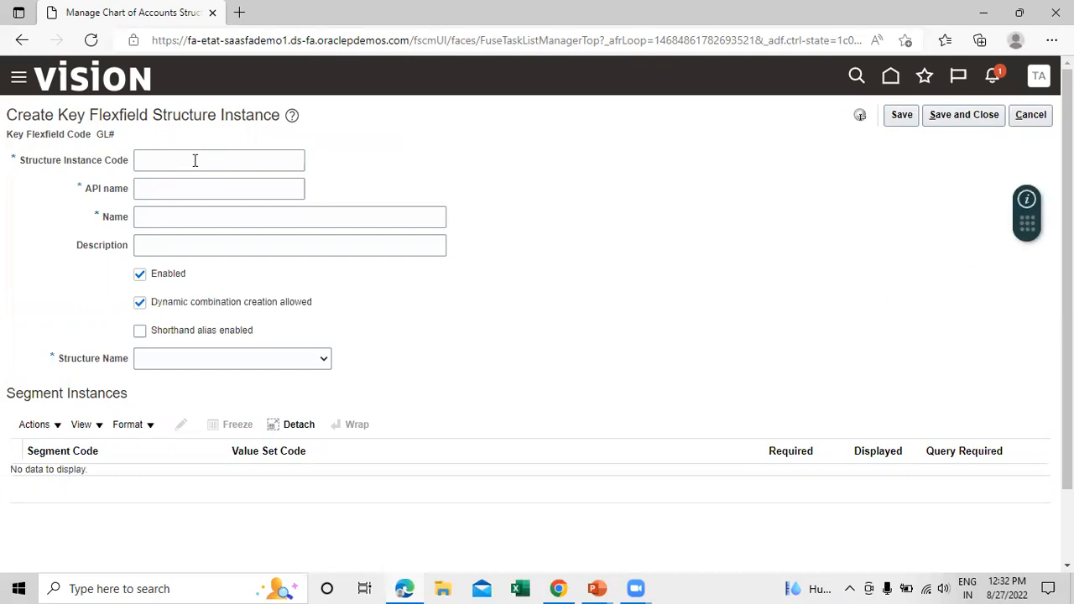
pyautogui.click(195, 160)
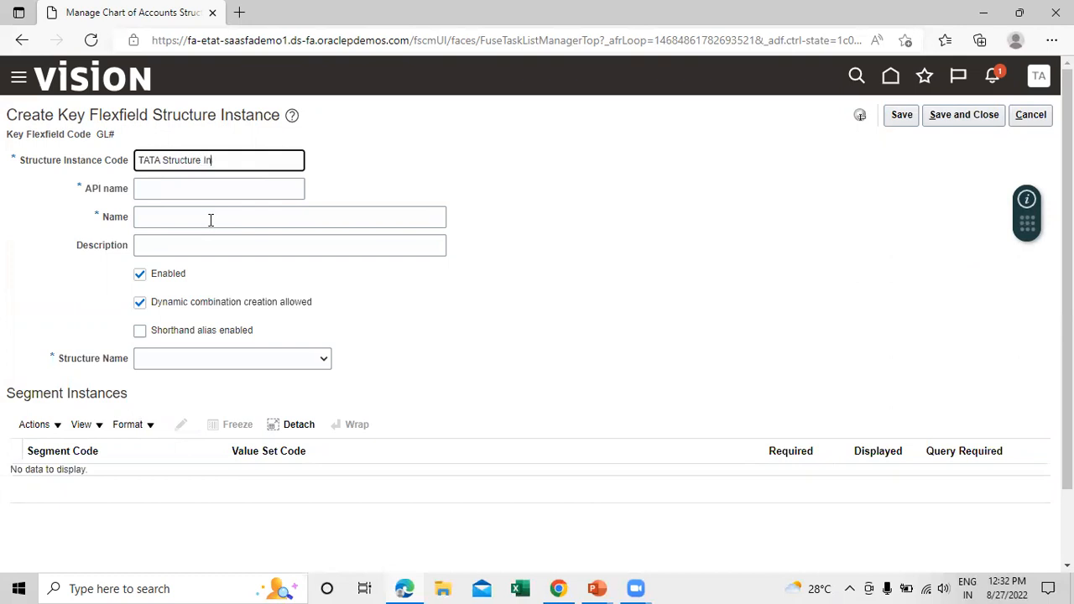
pyautogui.click(447, 153)
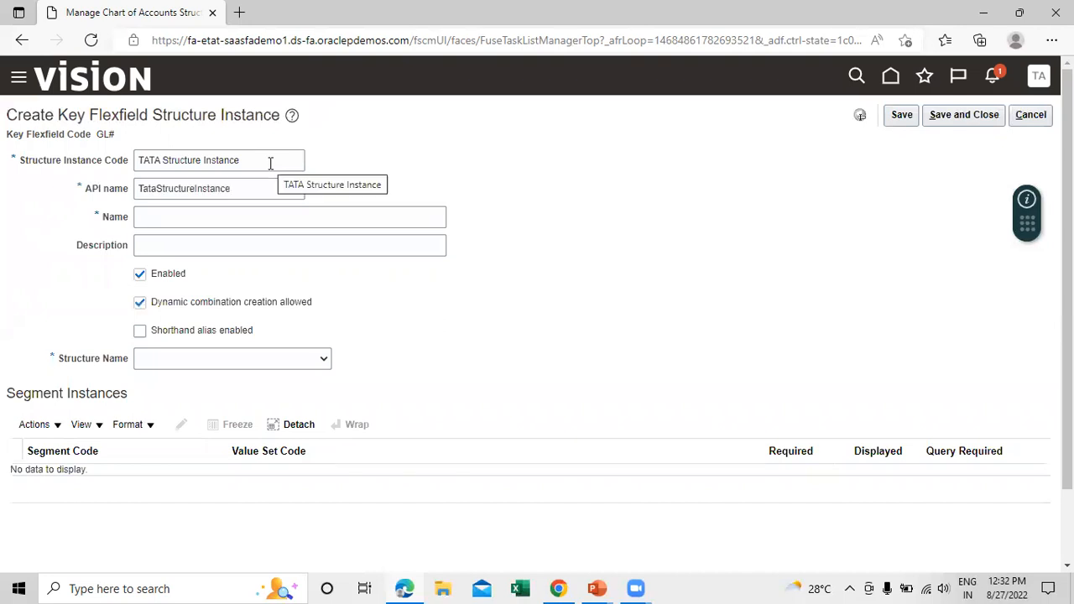
# Reuse the instance code as its name and description, and base the instance on the TATA Key Flexfield Structure.
pyautogui.moveTo(271, 163); pyautogui.dragTo(139, 162)
pyautogui.hotkey('ctrl', 'c')
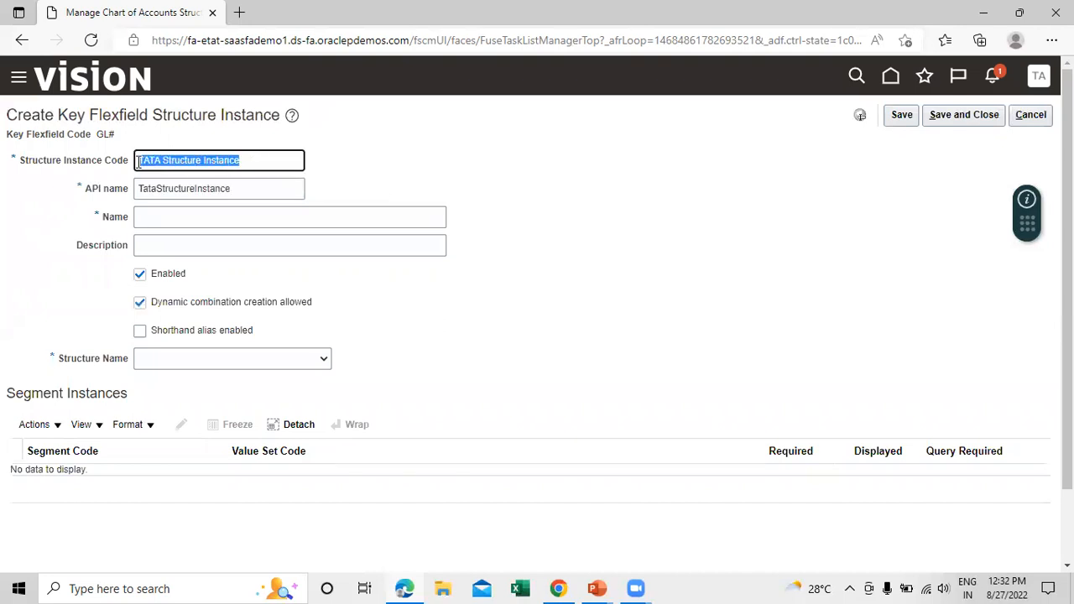
pyautogui.click(190, 215)
pyautogui.hotkey('ctrl', 'v')
pyautogui.click(308, 240)
pyautogui.hotkey('ctrl', 'v')
pyautogui.click(610, 250)
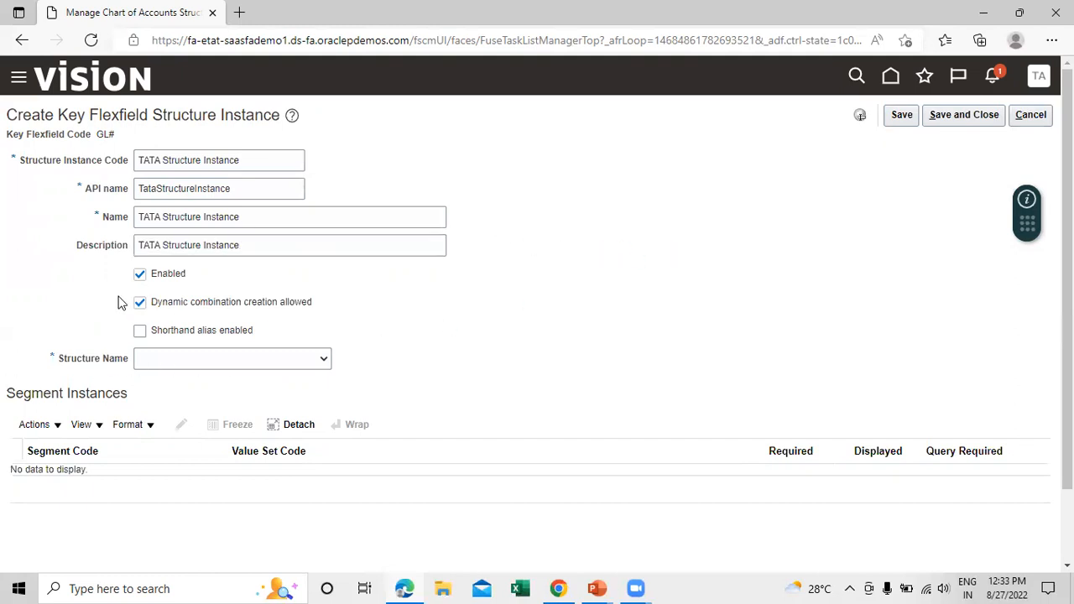
pyautogui.click(322, 361)
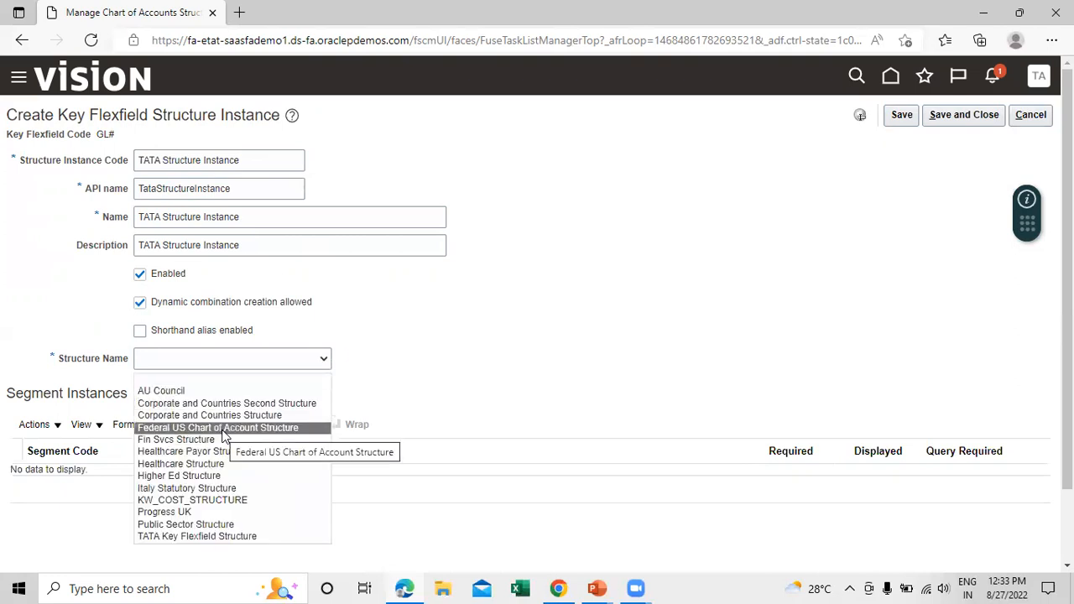
pyautogui.click(209, 537)
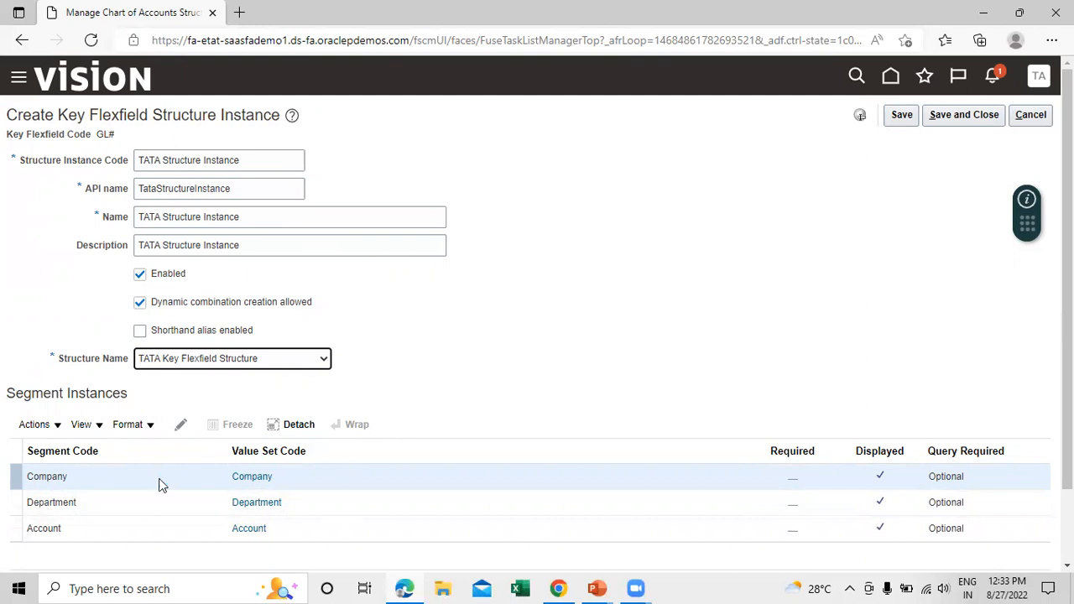
# Make the Company segment instance required.
pyautogui.click(110, 475)
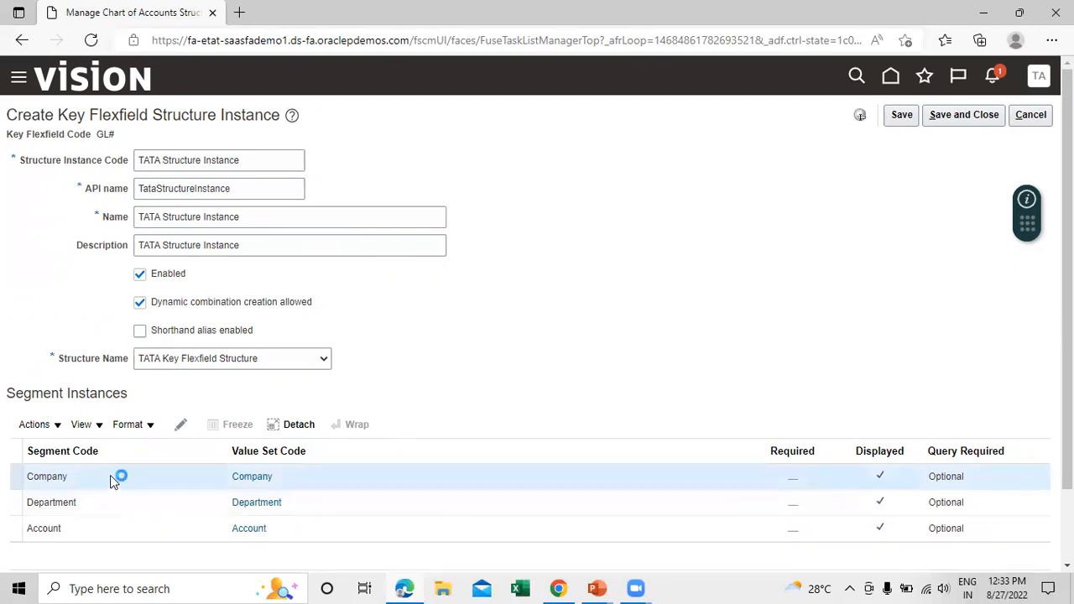
pyautogui.click(181, 427)
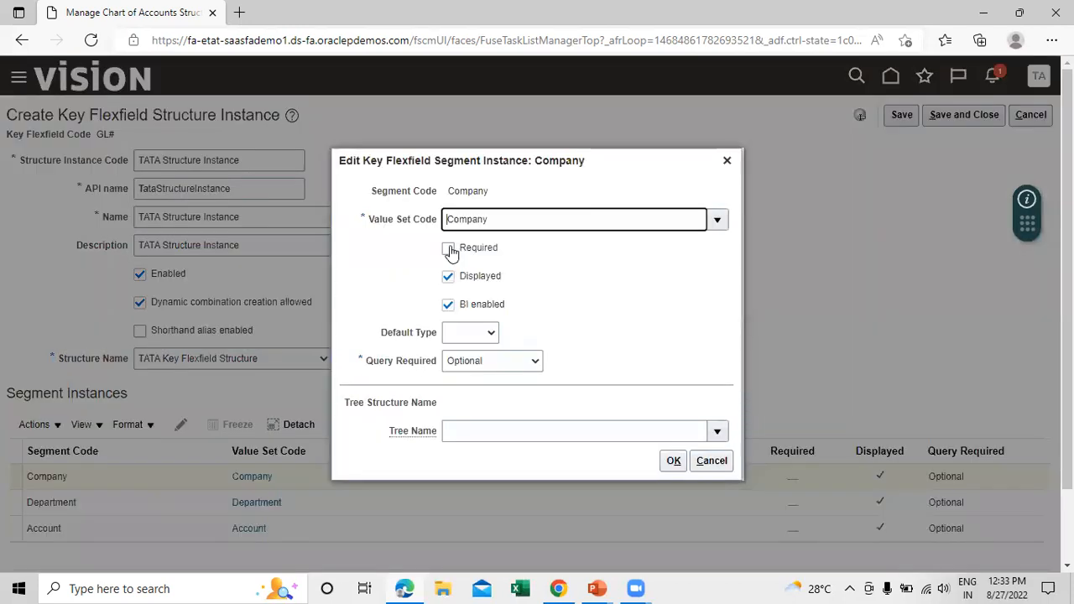
pyautogui.click(449, 248)
pyautogui.click(673, 461)
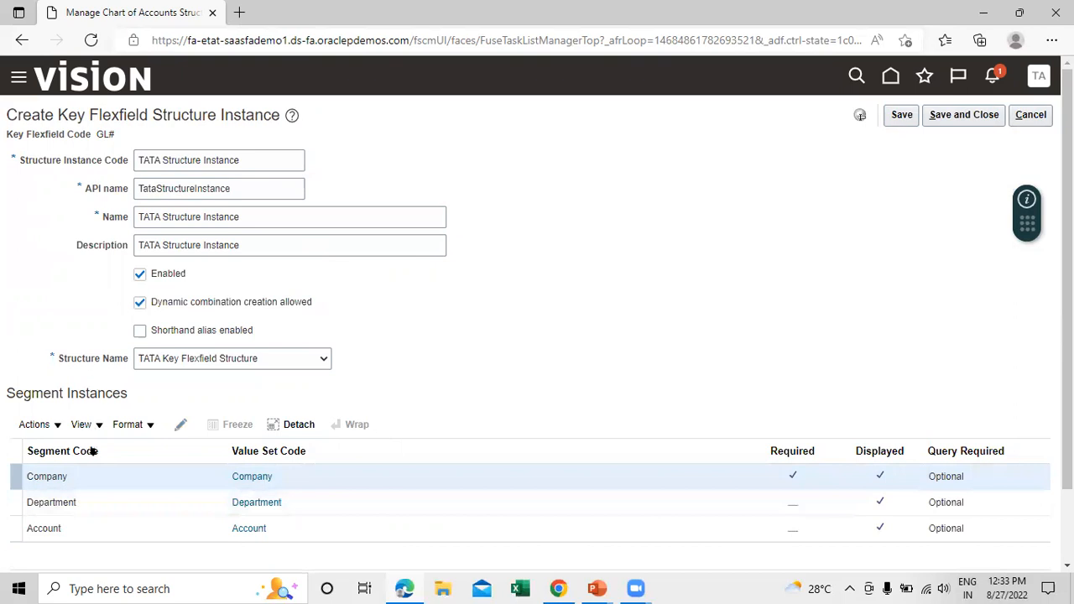
# Make the Department segment instance required.
pyautogui.click(123, 500)
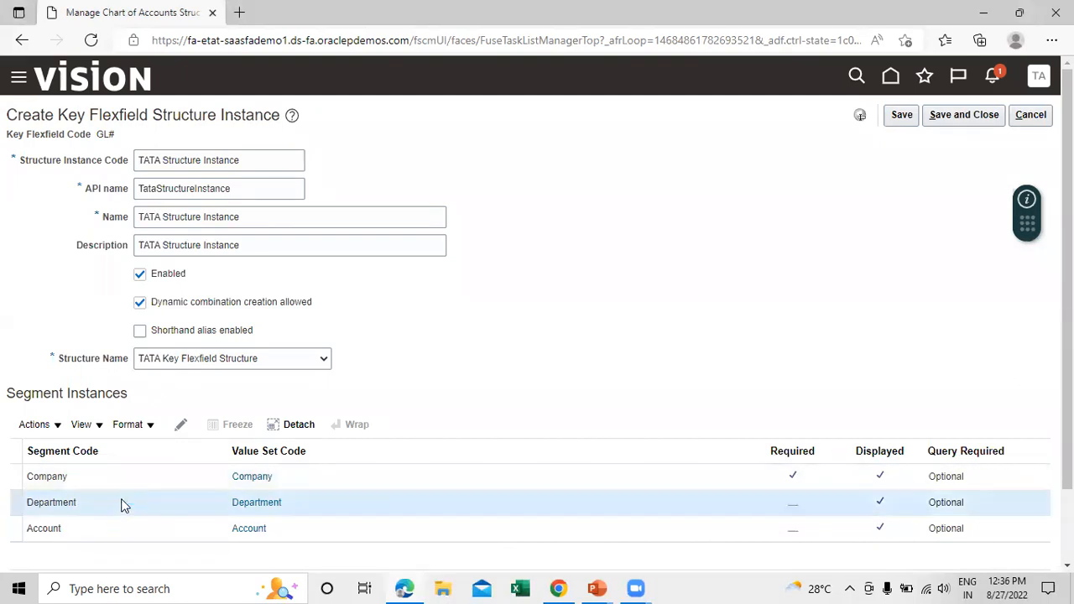
pyautogui.click(185, 423)
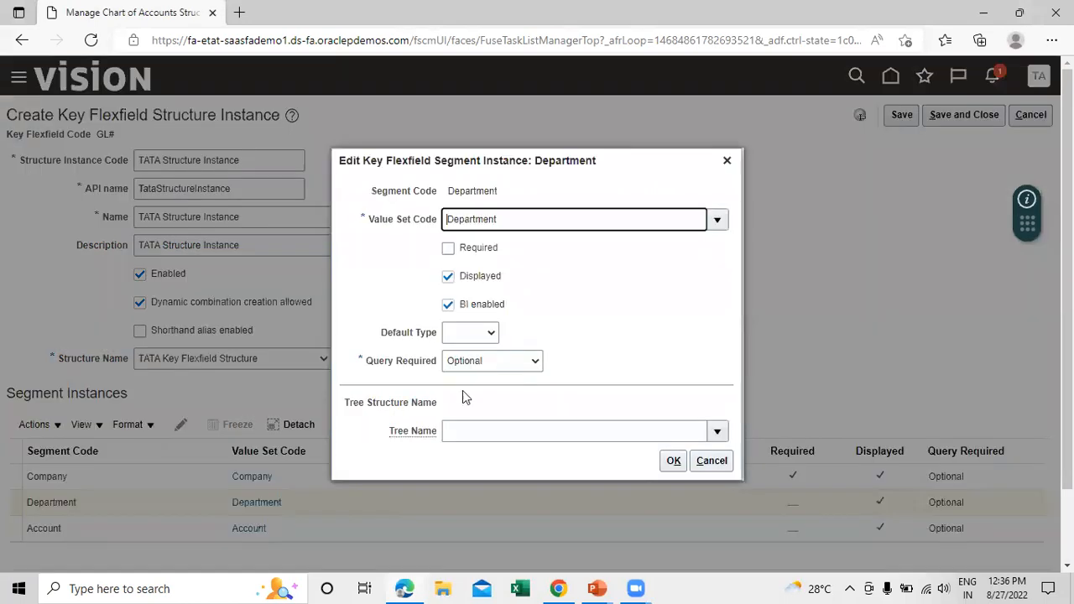
pyautogui.click(450, 258)
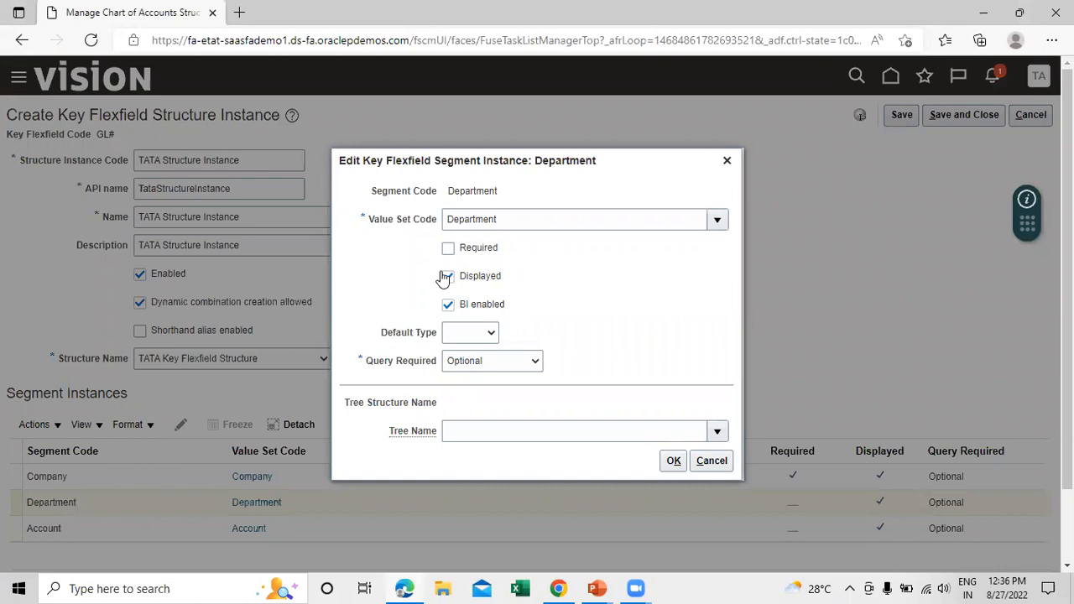
pyautogui.click(450, 252)
pyautogui.click(674, 461)
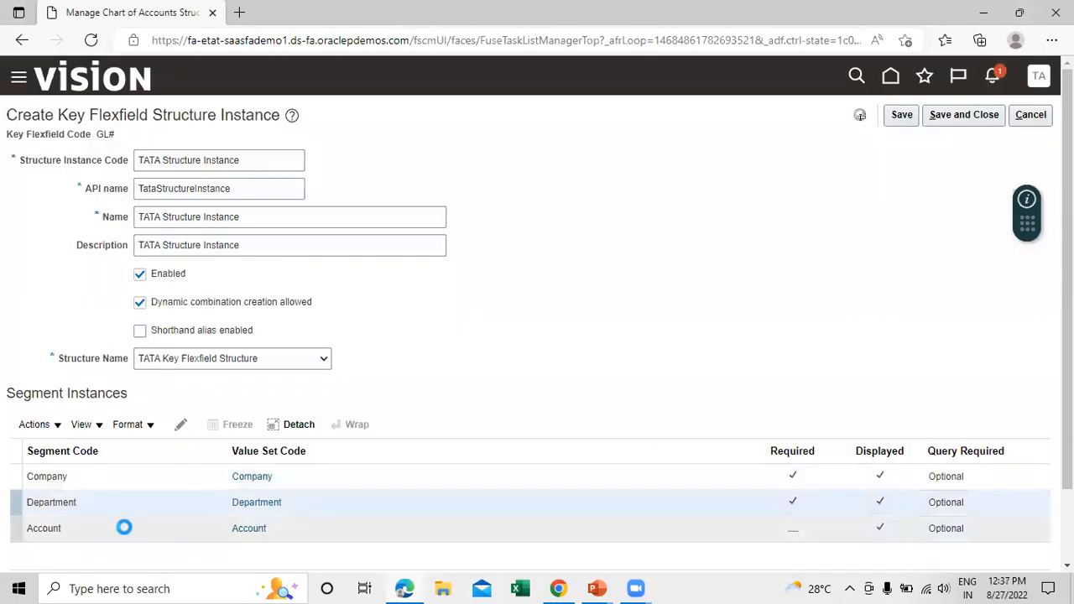
# Make the Account segment instance required.
pyautogui.click(120, 525)
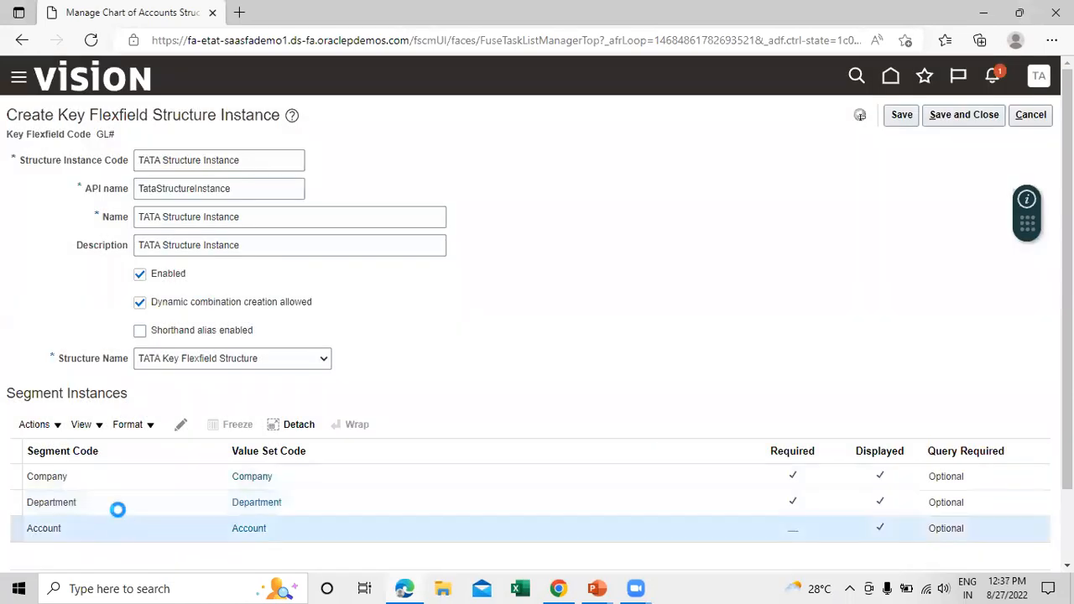
pyautogui.click(181, 425)
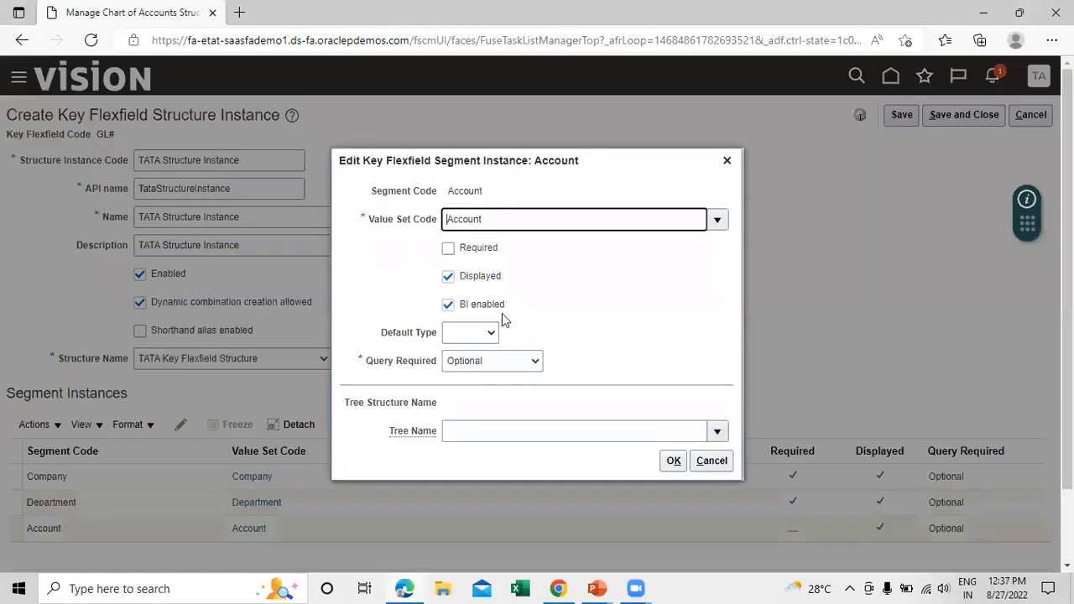
pyautogui.click(448, 248)
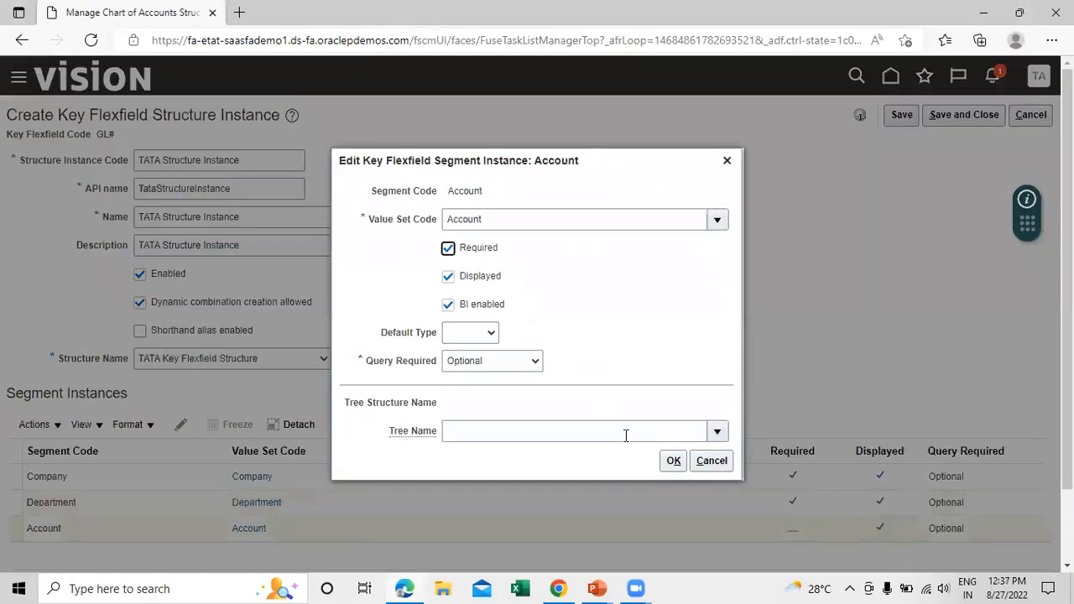
pyautogui.click(673, 461)
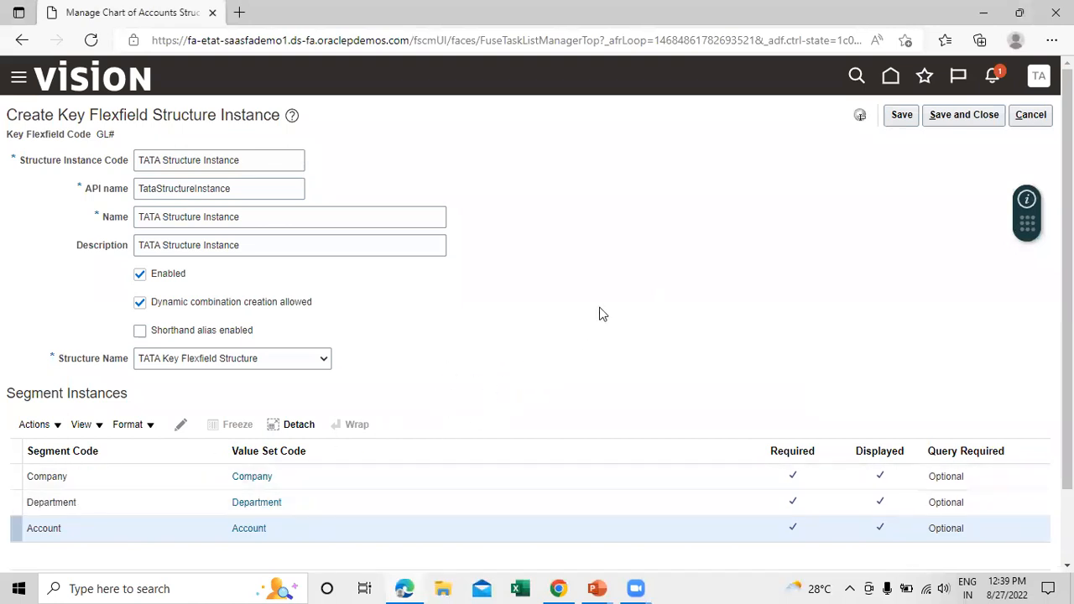
# Save the TATA Structure Instance and deploy the General Ledger Accounting Flexfield.
pyautogui.click(979, 115)
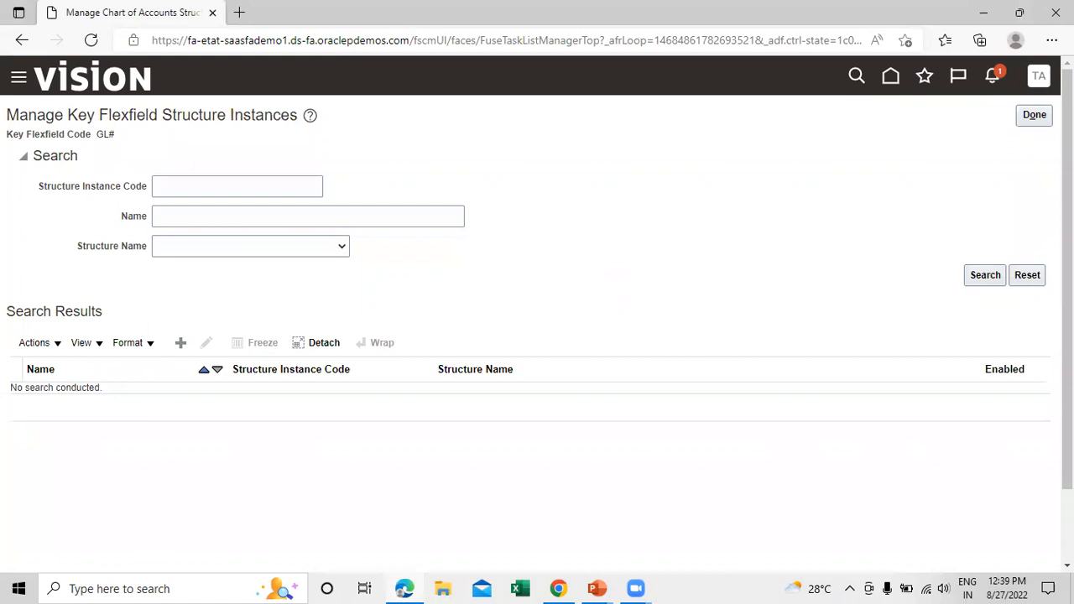
pyautogui.click(1034, 118)
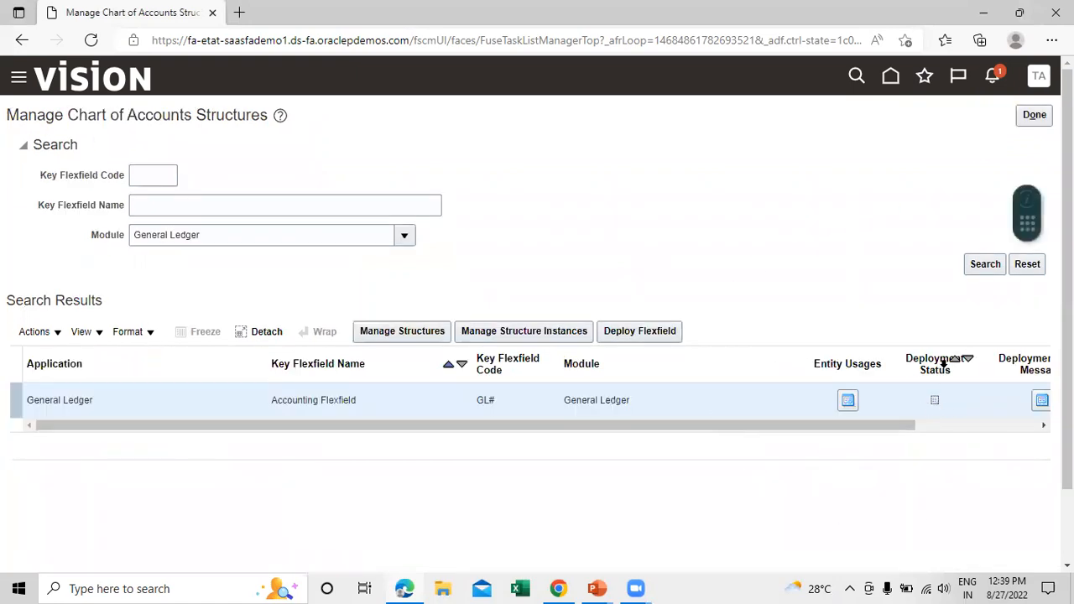
pyautogui.moveTo(935, 401)
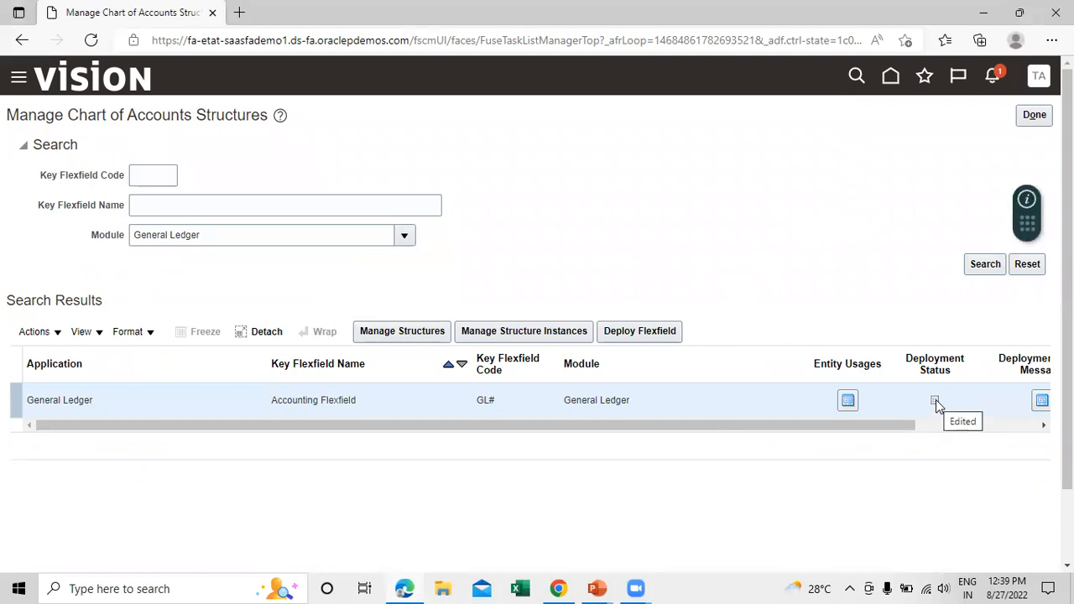
pyautogui.click(663, 338)
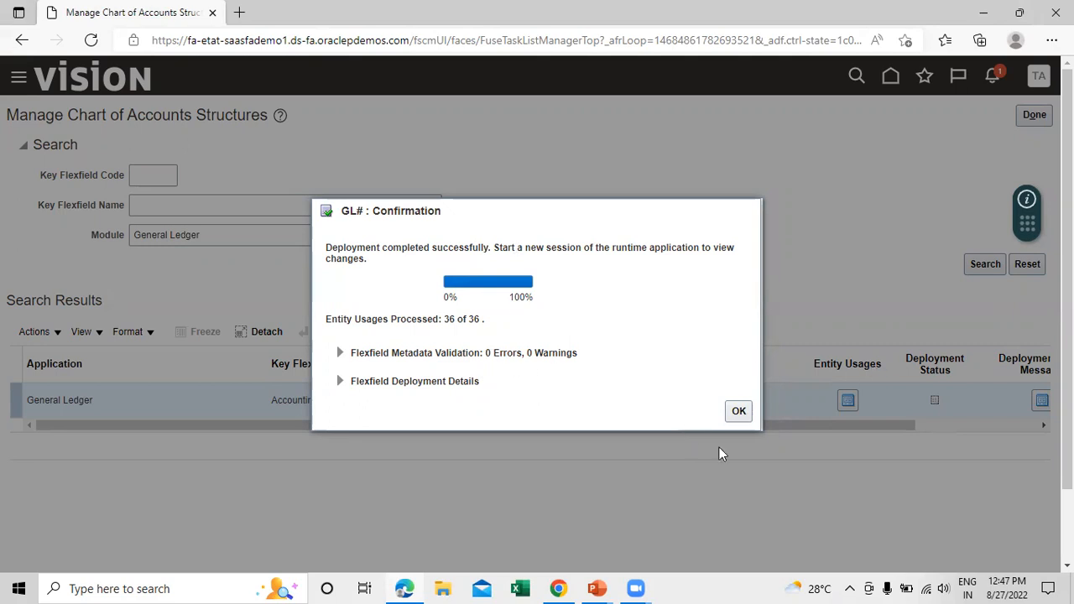
pyautogui.click(744, 412)
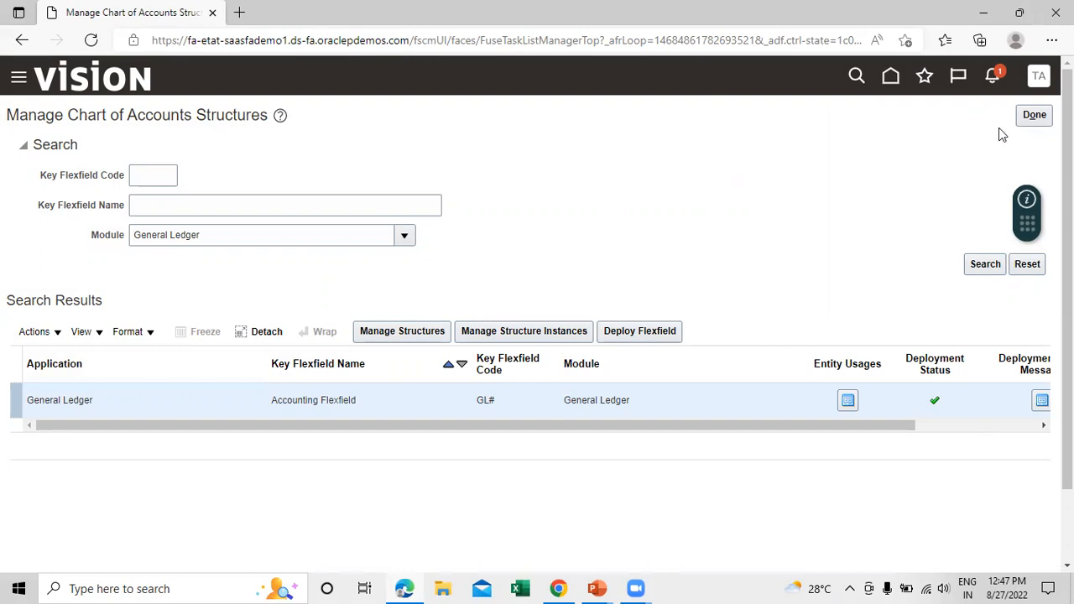
# Return to the TATA Implementation Project and open its Manage Chart of Accounts Value Set Values task.
pyautogui.click(1035, 125)
pyautogui.click(1035, 118)
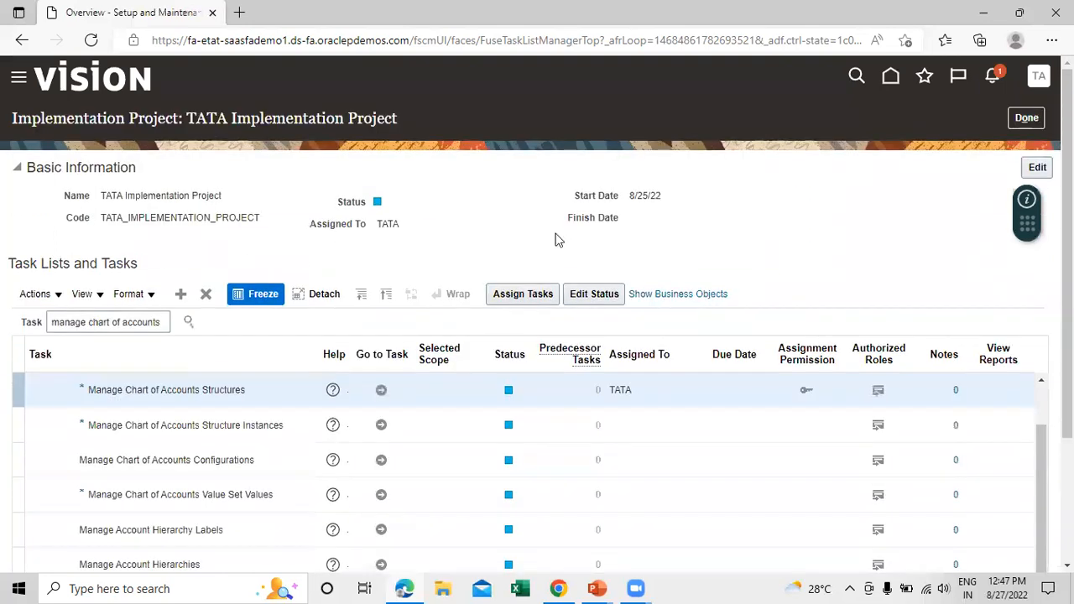
pyautogui.scroll(-3, 192, 441)
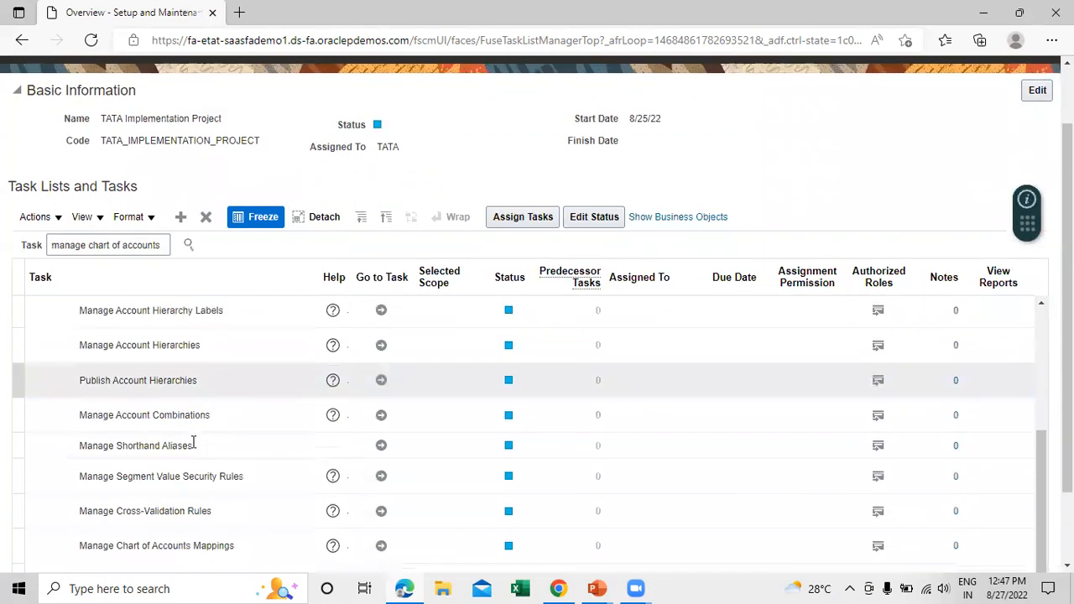
pyautogui.scroll(1, 193, 440)
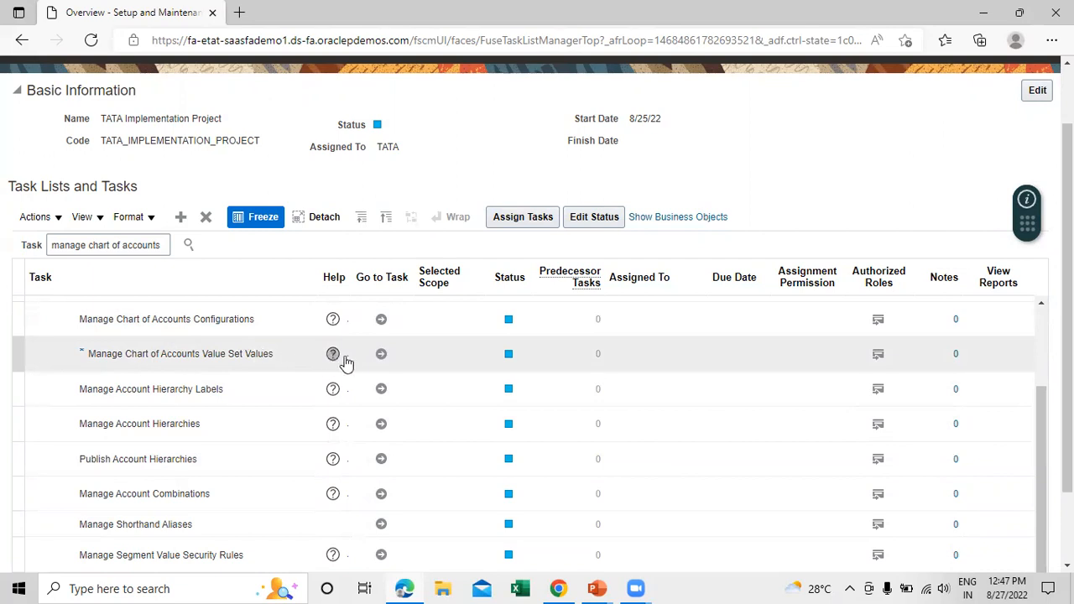
pyautogui.click(380, 355)
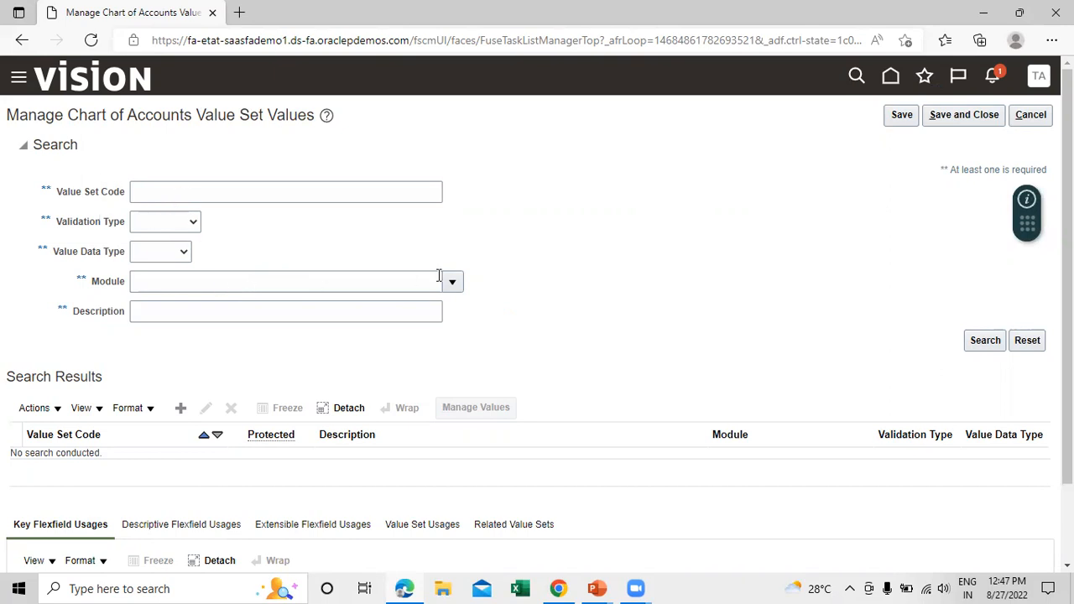
# Search the value set codes for company and open the values of the Company value set for management.
pyautogui.click(202, 186)
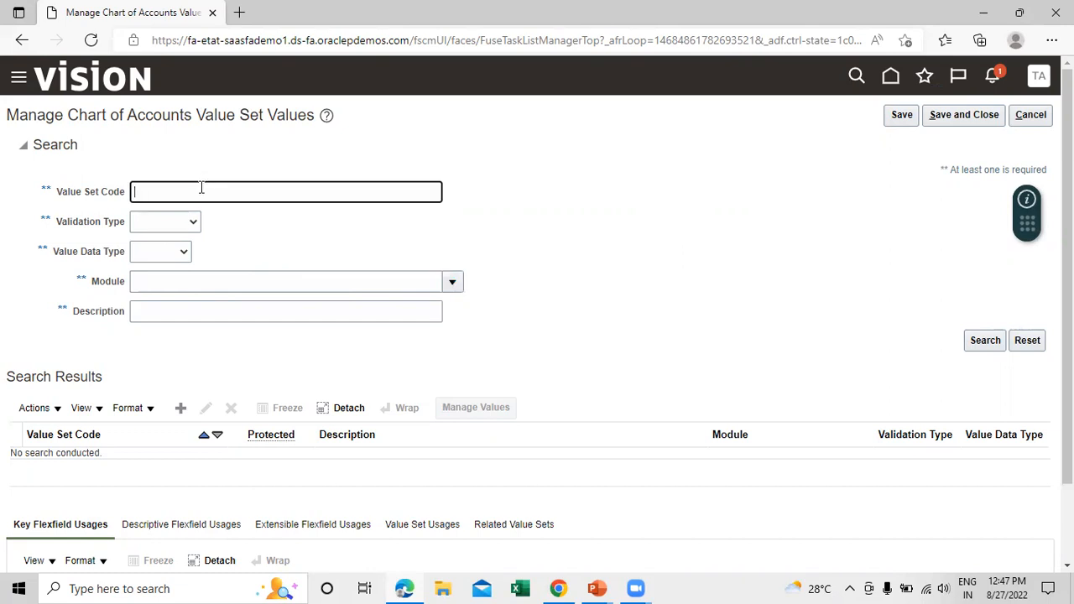
pyautogui.write('company')
pyautogui.click(986, 340)
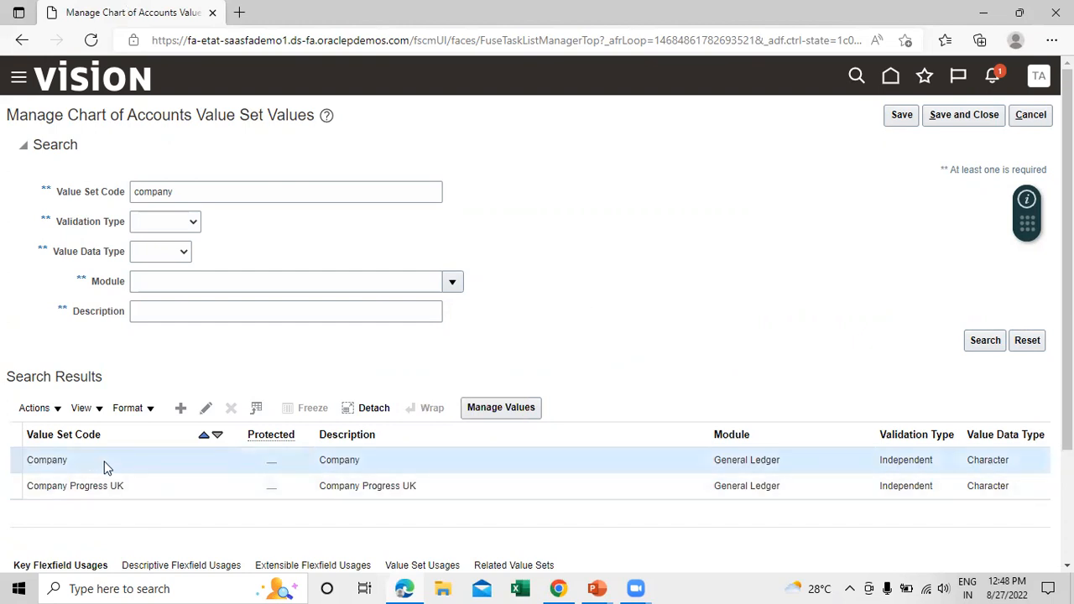
pyautogui.click(508, 408)
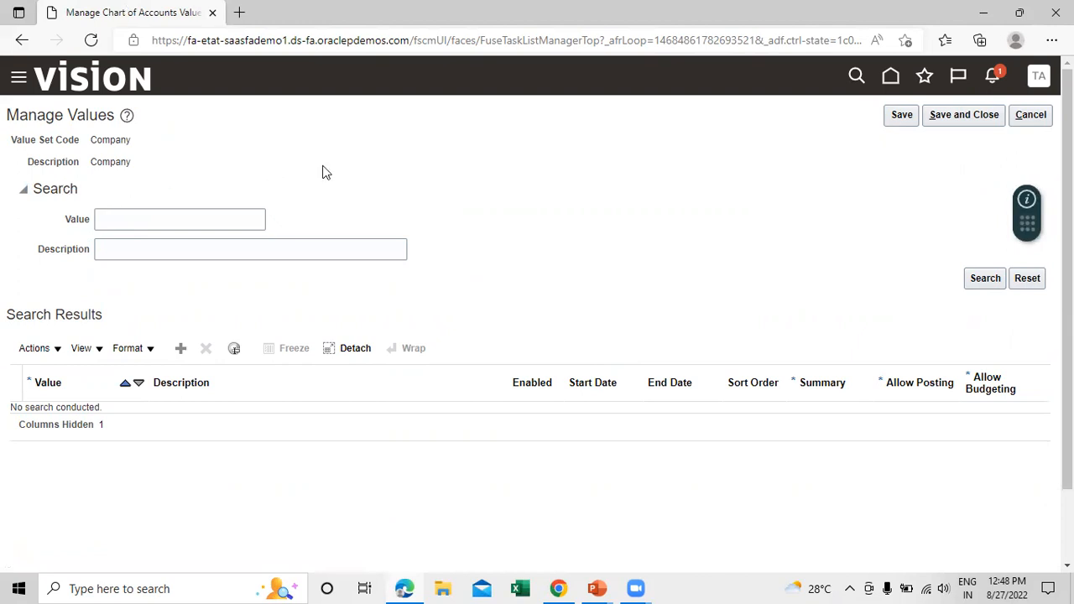
# Add value 1000 with the description Finance Services to the Company value set, keeping Summary at No.
pyautogui.click(186, 349)
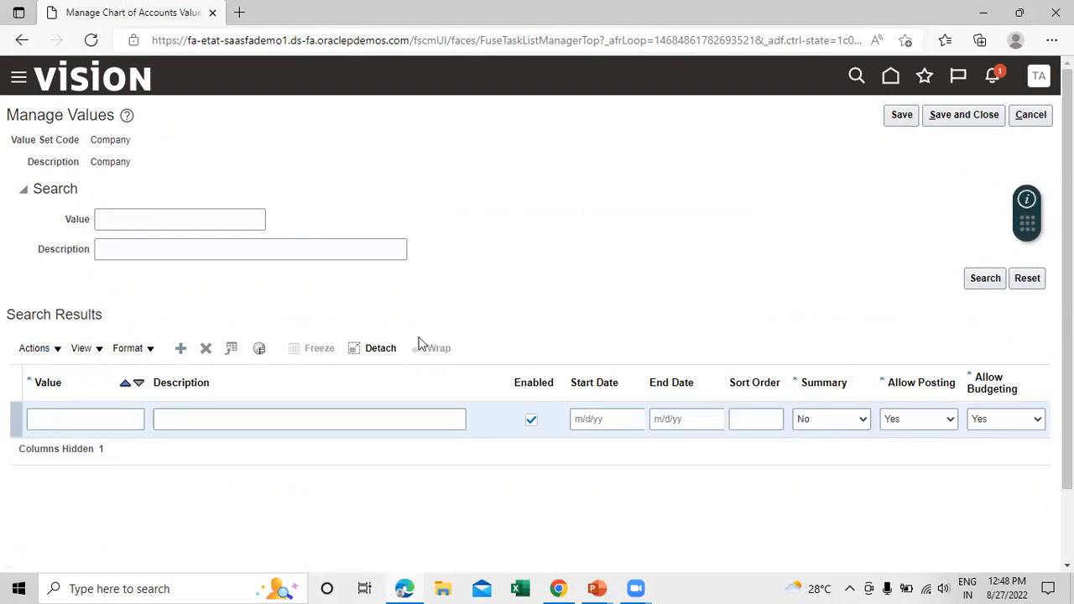
pyautogui.click(70, 418)
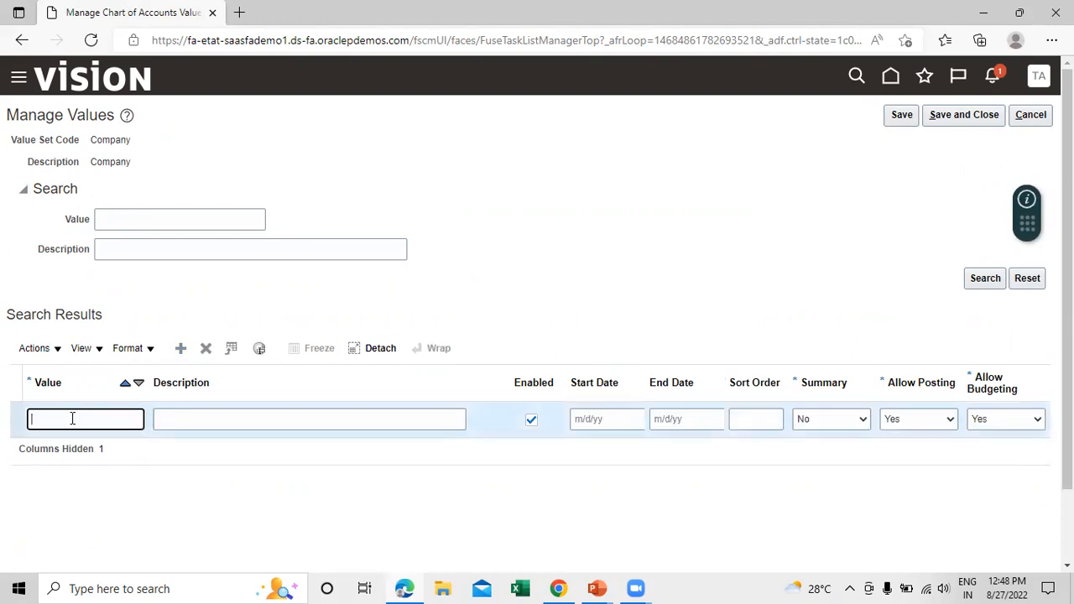
pyautogui.write('1000')
pyautogui.click(252, 421)
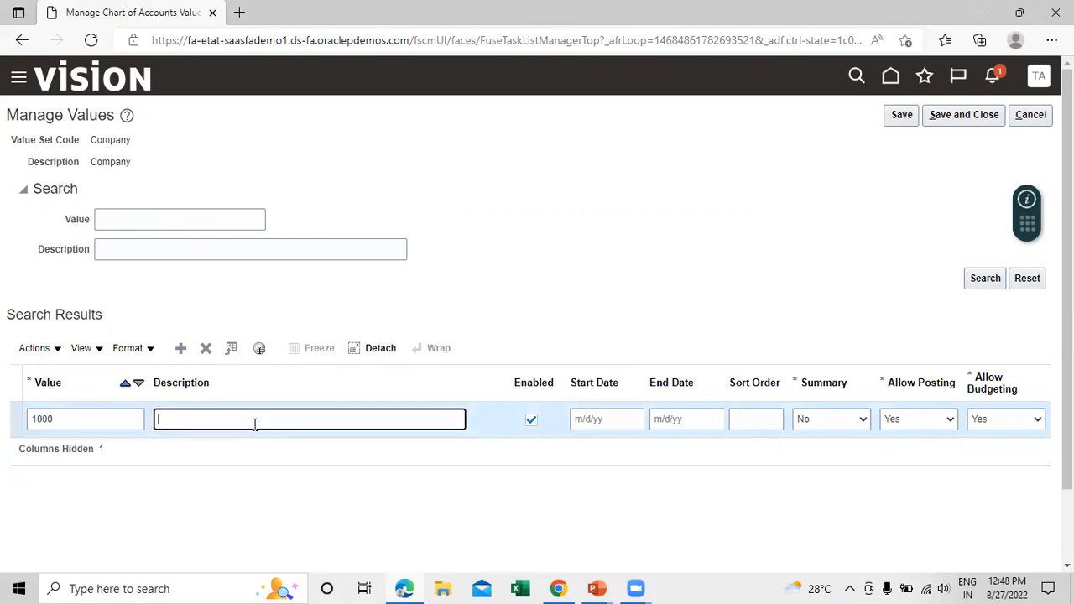
pyautogui.write('Finance Services')
pyautogui.click(863, 421)
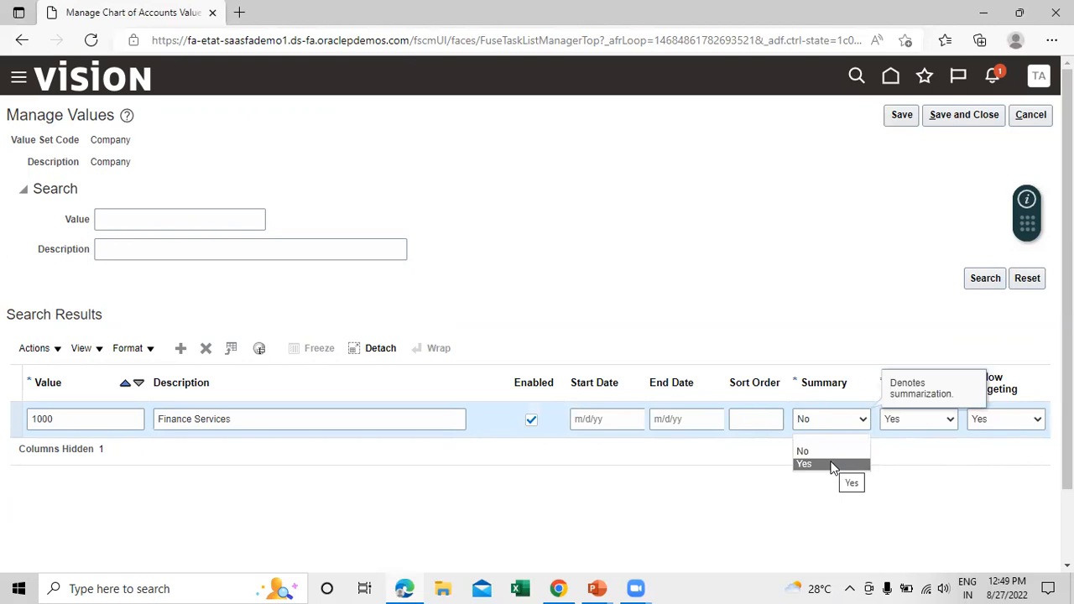
pyautogui.click(763, 497)
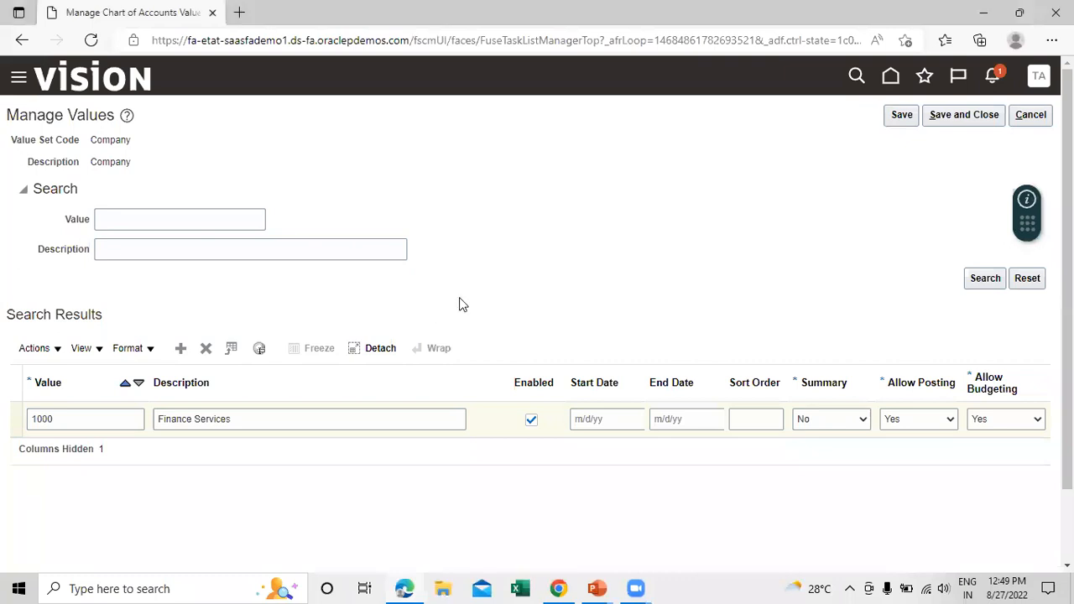
# Add value 2000 with the description Consulting Services to the Company value set.
pyautogui.click(179, 349)
pyautogui.write('2000')
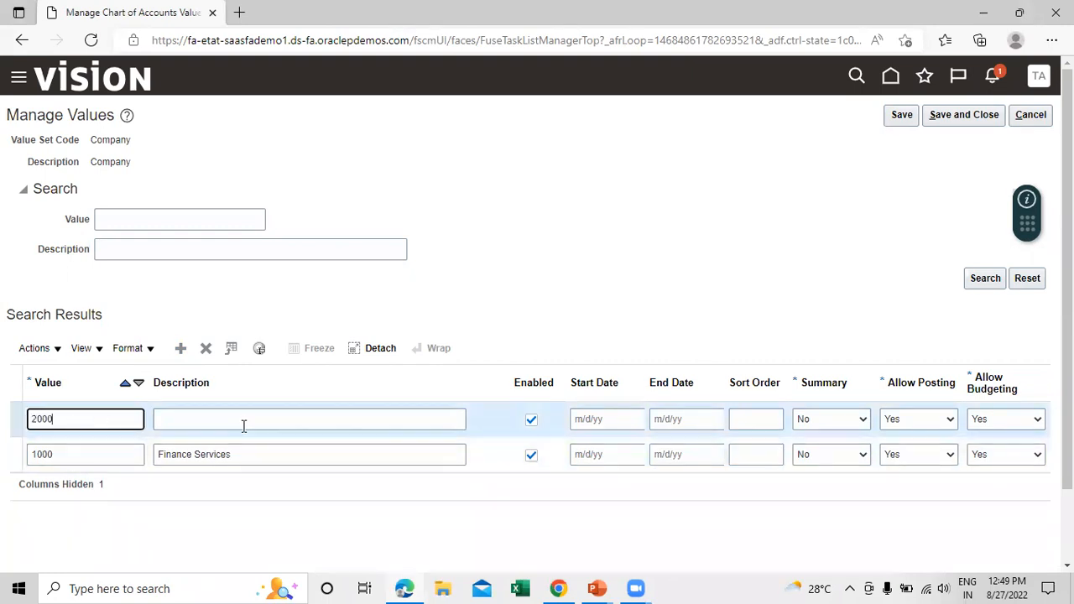
pyautogui.click(248, 422)
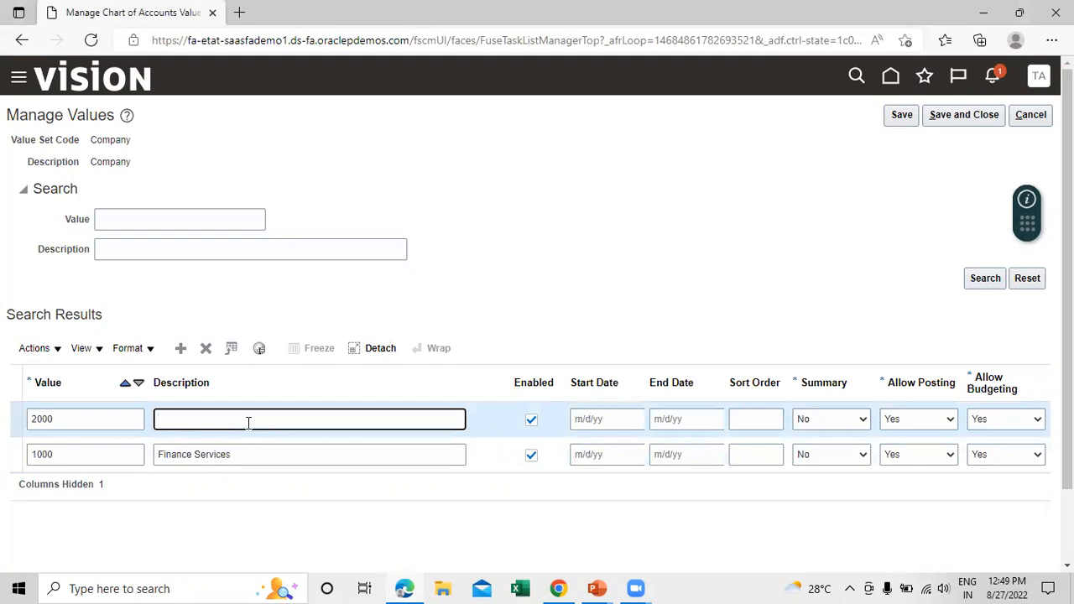
pyautogui.write('Consulting SSrvices')
pyautogui.click(214, 424)
pyautogui.write('e')
pyautogui.click(515, 326)
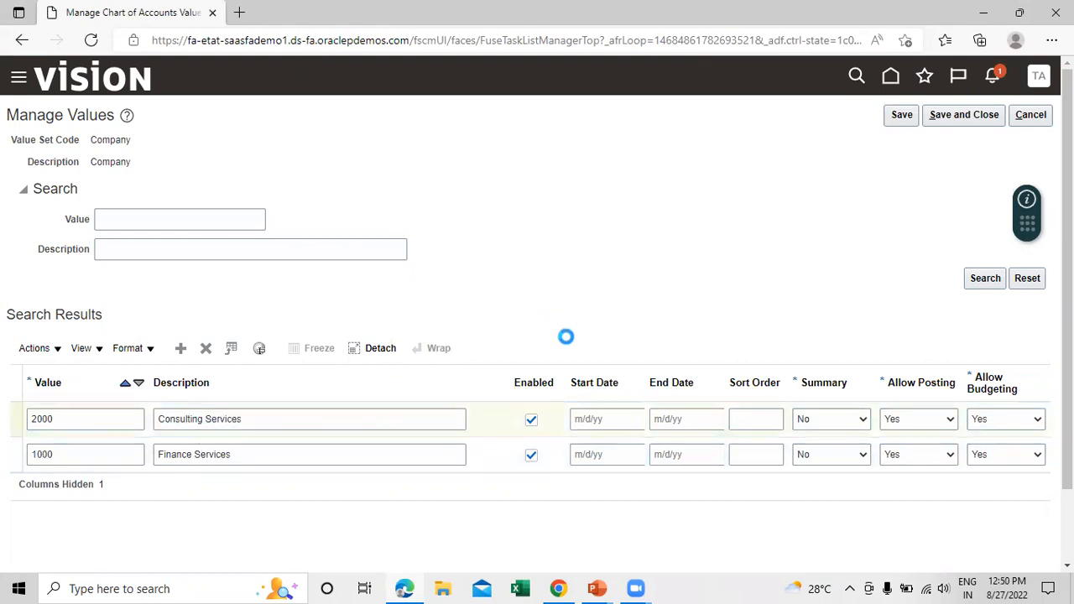
# Add value 3000 with the description BPO Services to the Company value set, then save and close its values.
pyautogui.click(205, 349)
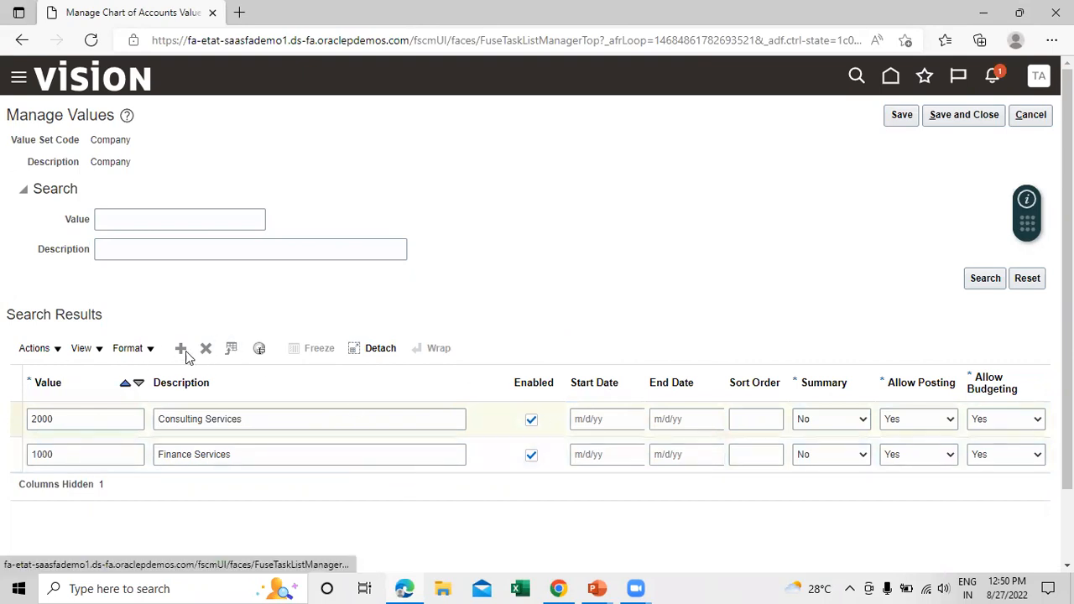
pyautogui.click(180, 348)
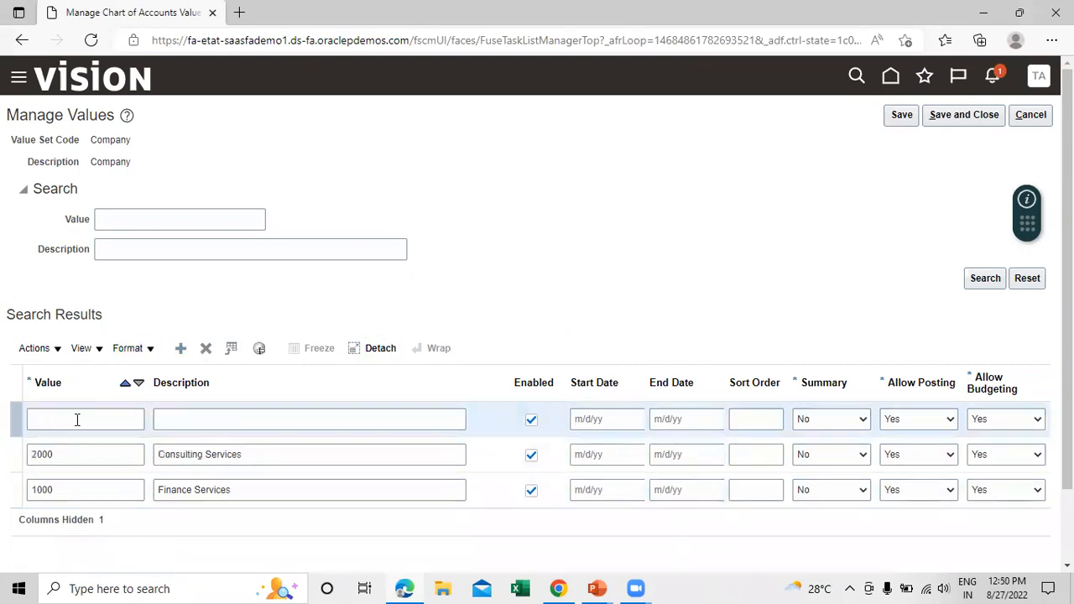
pyautogui.click(76, 420)
pyautogui.write('3000')
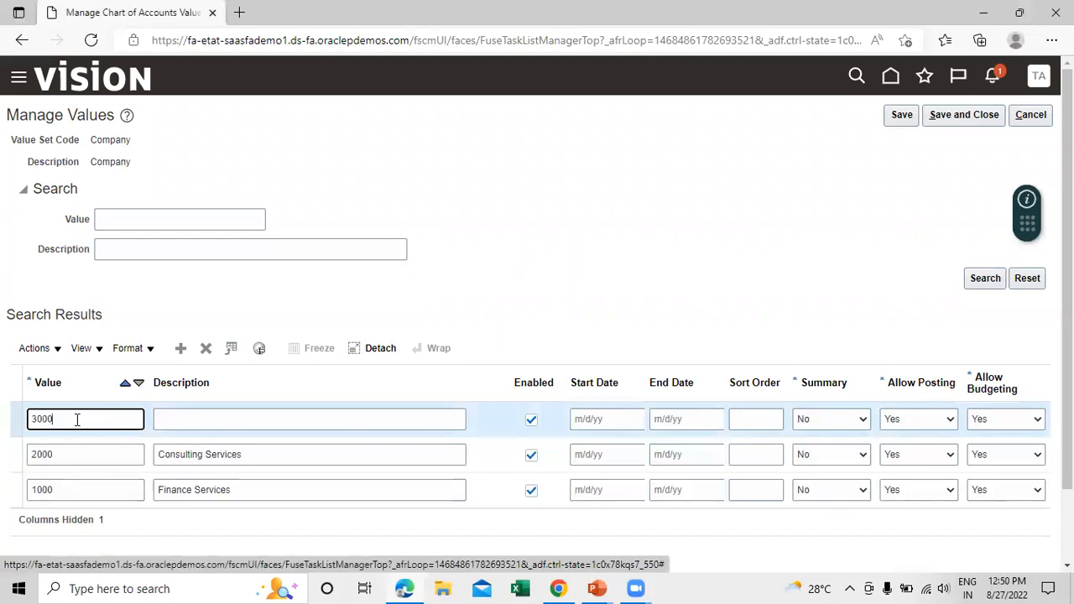
pyautogui.click(245, 422)
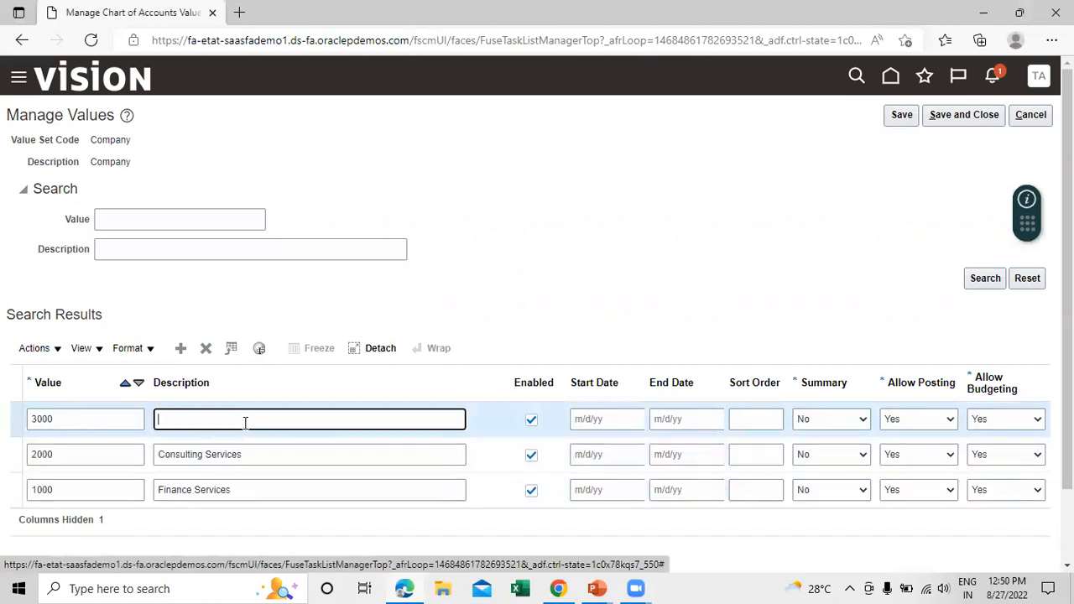
pyautogui.write('BPO ')
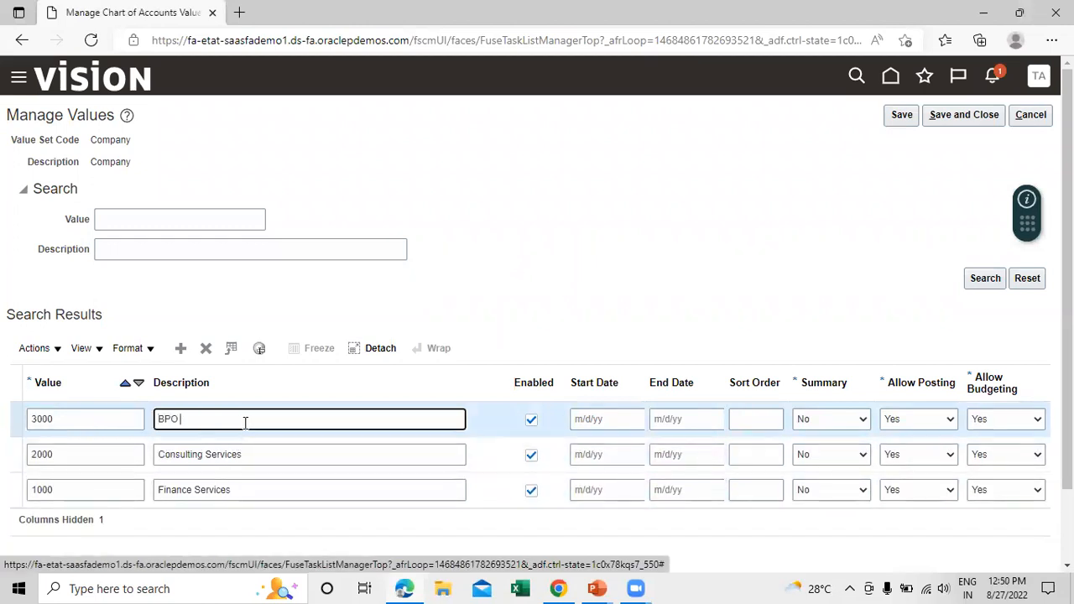
pyautogui.write('Services')
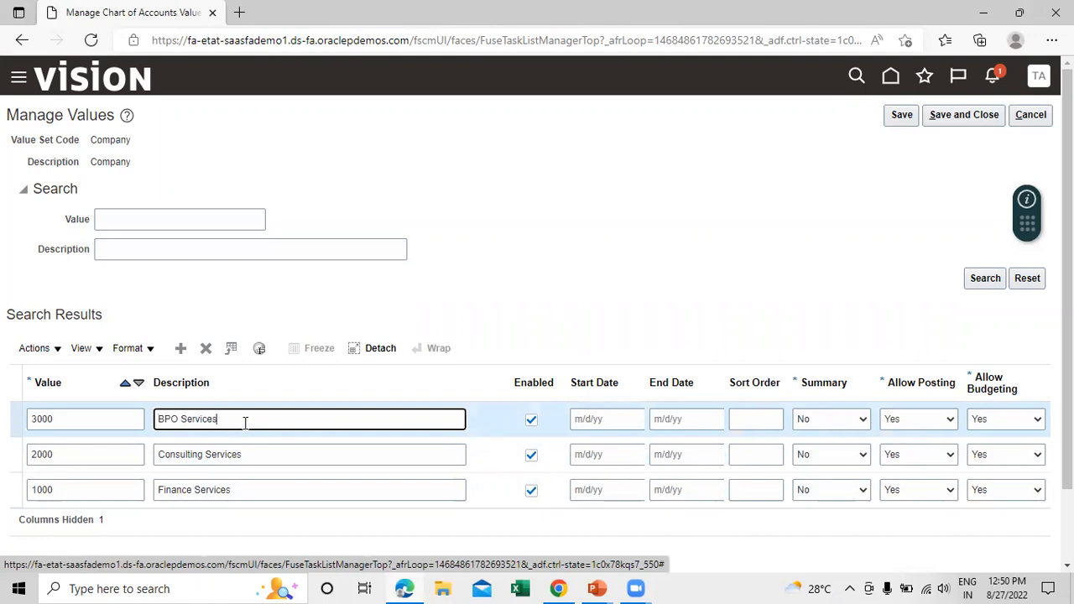
pyautogui.click(487, 239)
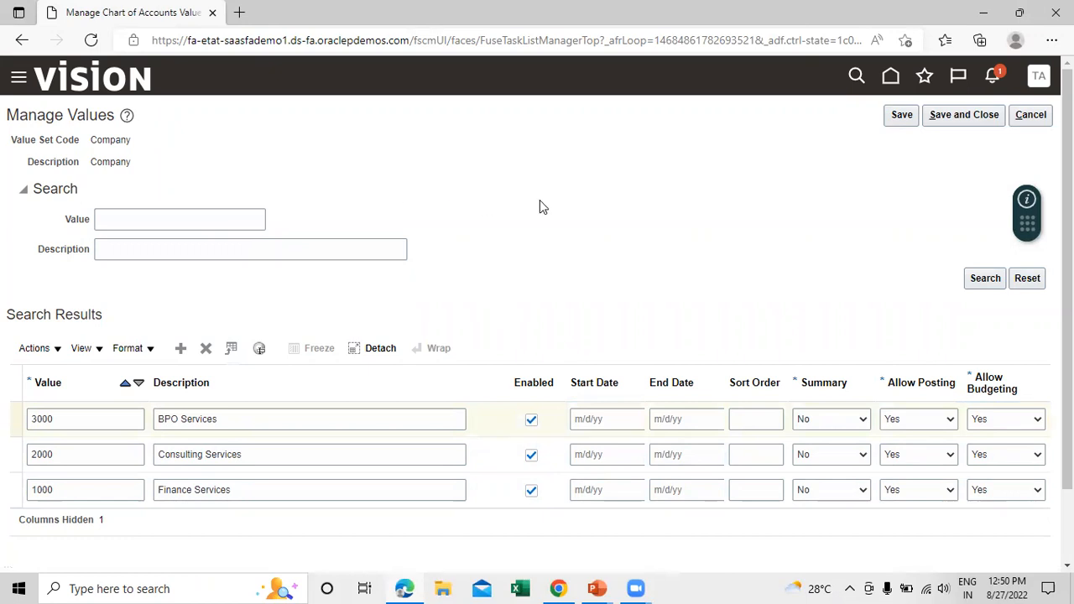
pyautogui.click(966, 119)
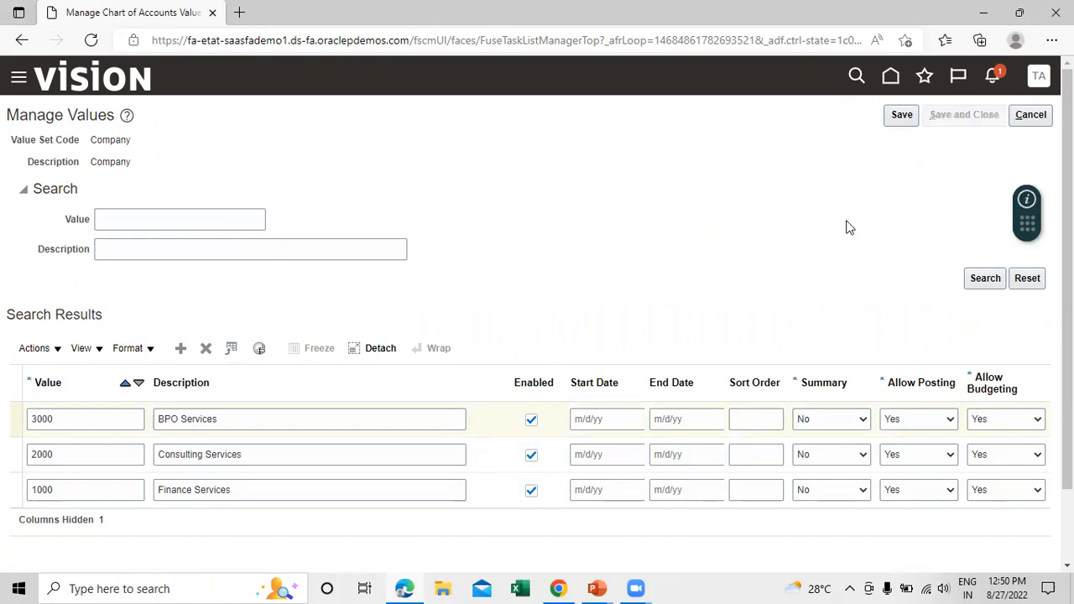
# Search the value set codes for Department and open the values of the Department value set for management.
pyautogui.click(159, 191)
pyautogui.hotkey('ctrl', 'a')
pyautogui.write('Department')
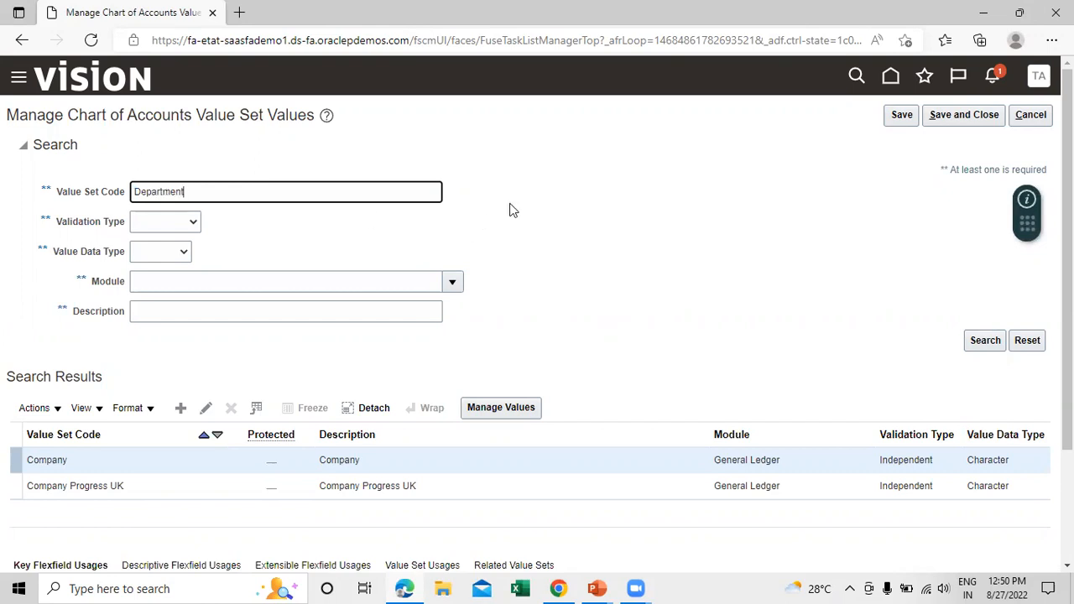
pyautogui.click(987, 342)
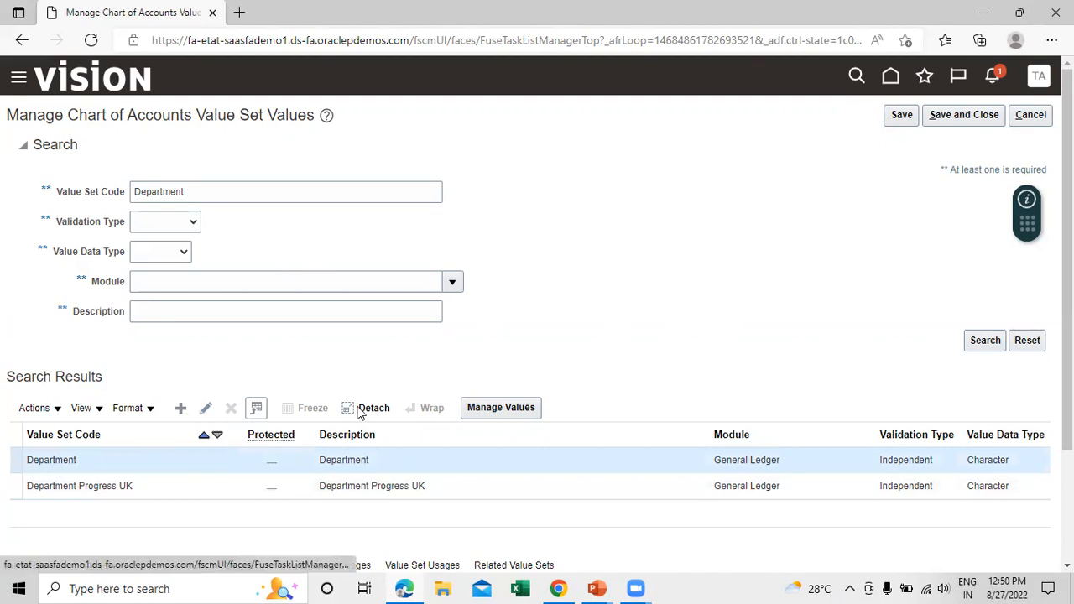
pyautogui.click(482, 409)
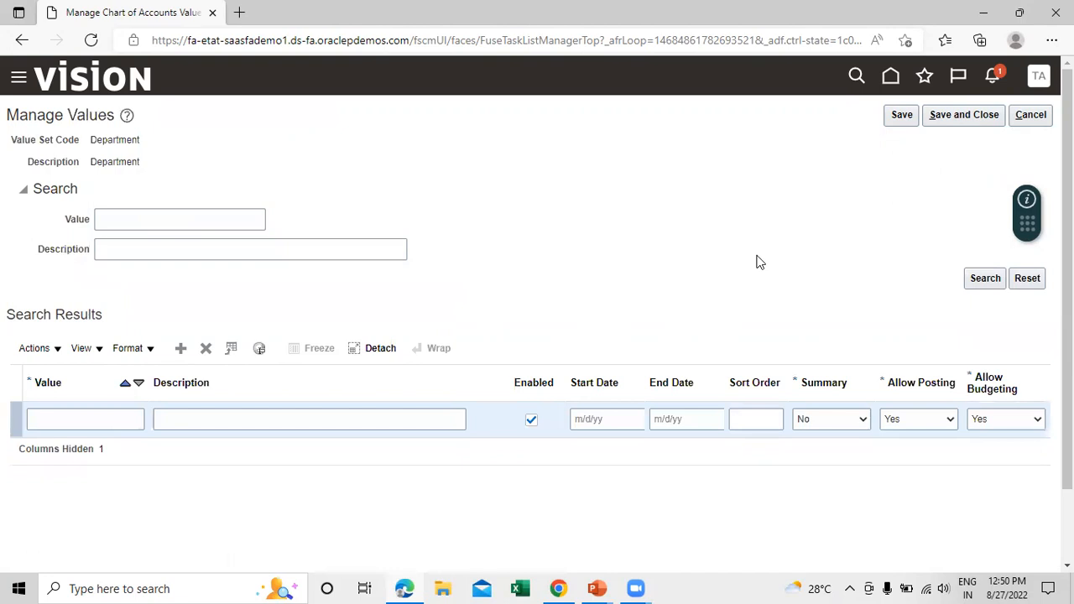
# Enter value 1100 with the description Finance in the Department value set.
pyautogui.click(119, 419)
pyautogui.write('1100')
pyautogui.click(242, 411)
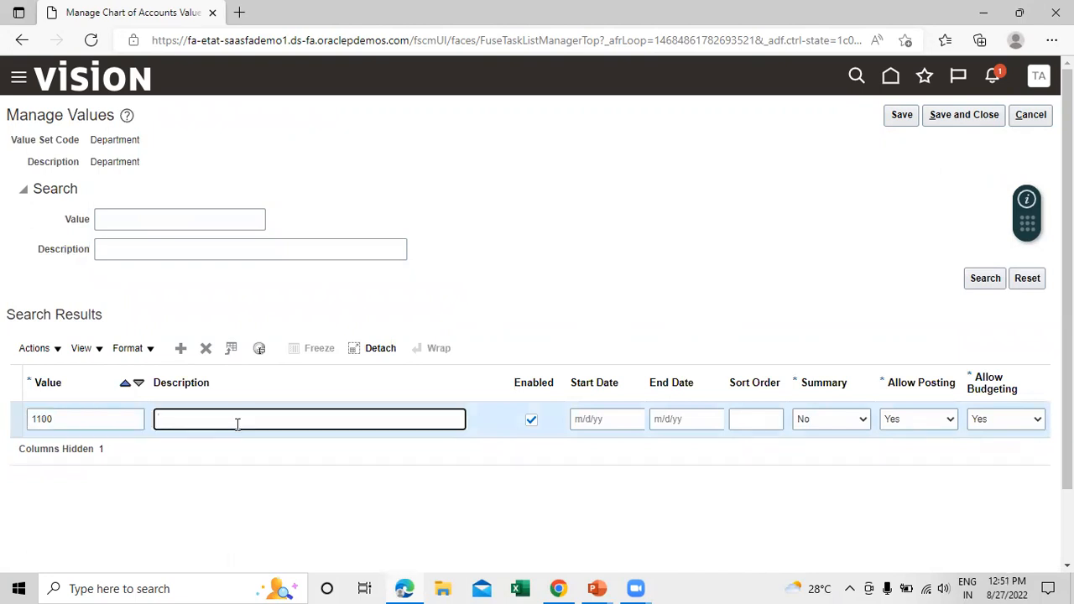
pyautogui.write('Finance')
# Add value 2200 with the description HR to the Department value set.
pyautogui.click(183, 348)
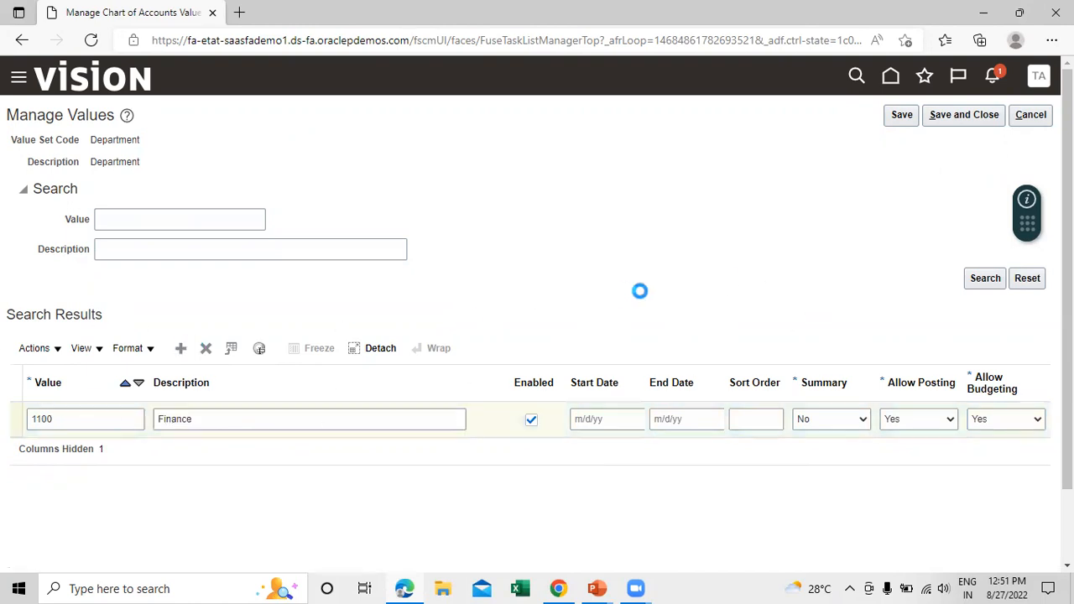
pyautogui.click(77, 422)
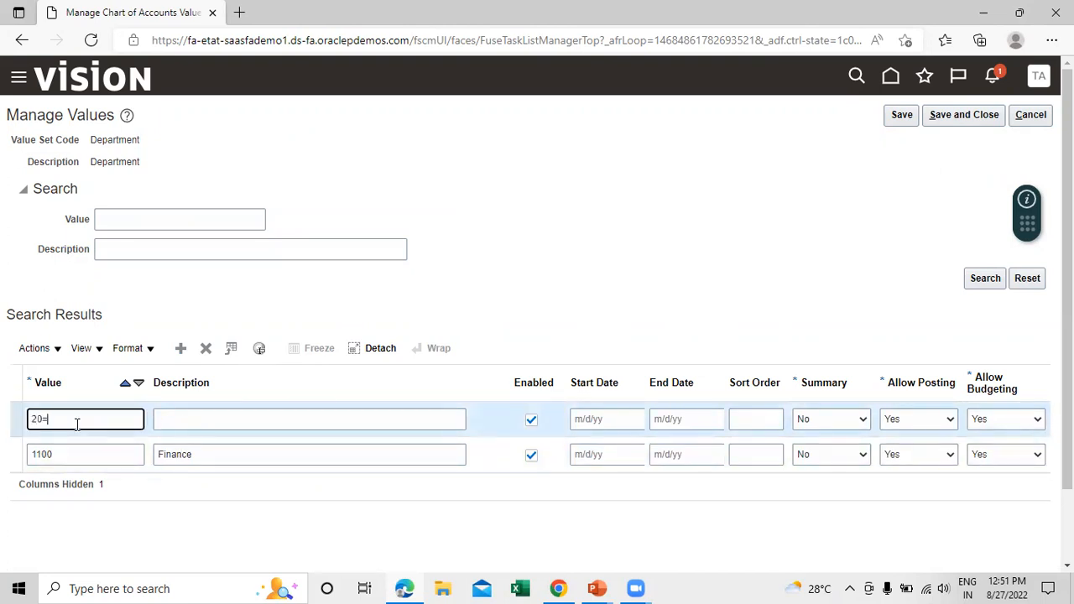
pyautogui.write('2200')
pyautogui.press('Tab')
pyautogui.write('Hr')
pyautogui.write('R')
# Add value 3300 with the description Sales to the Department value set, then save and close its values.
pyautogui.click(181, 349)
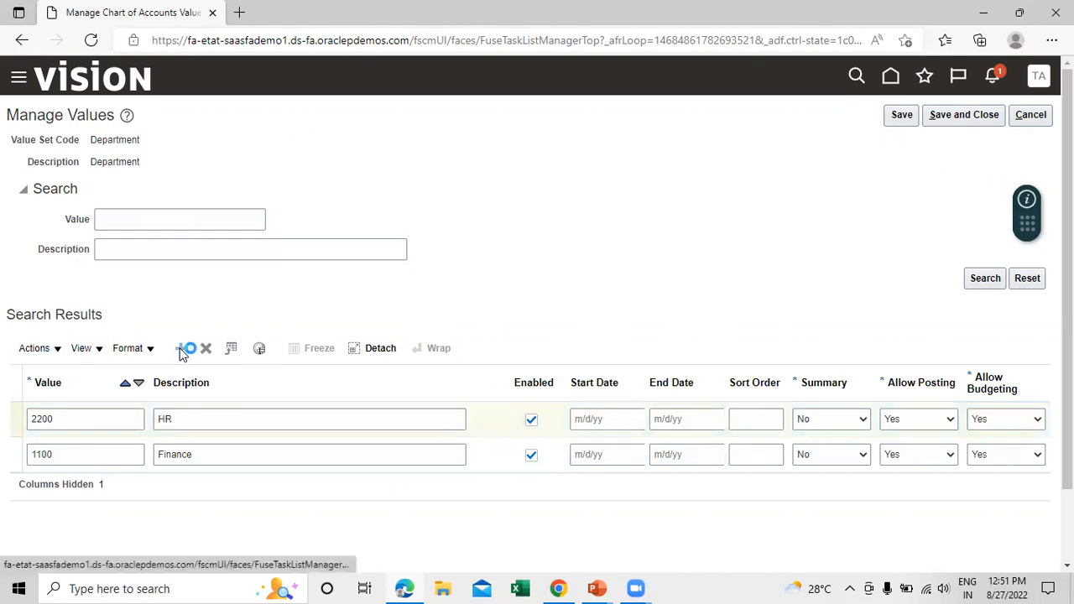
pyautogui.click(86, 419)
pyautogui.write('3300')
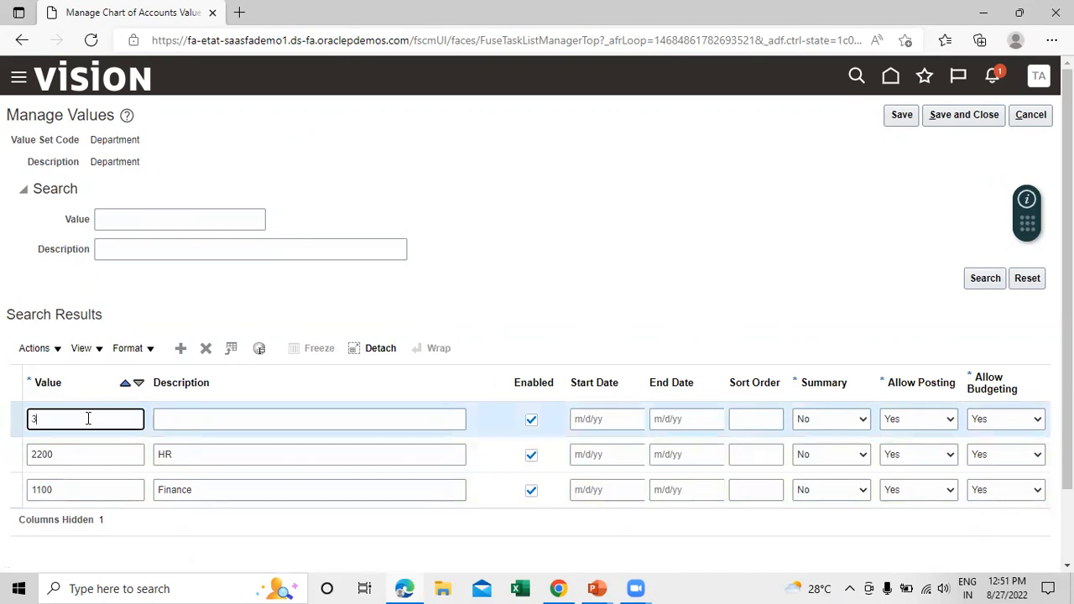
pyautogui.click(178, 420)
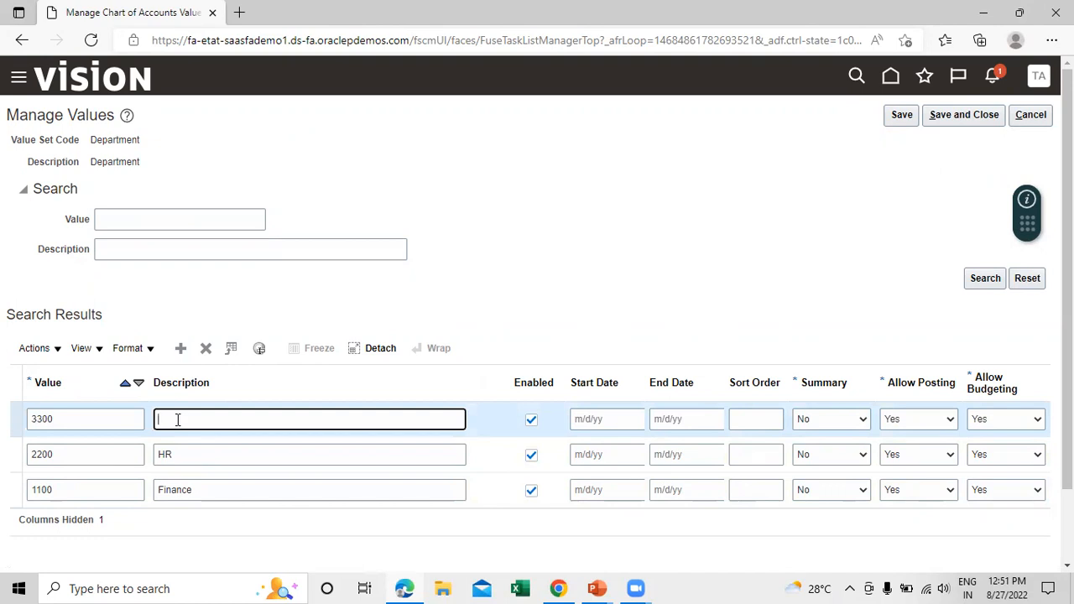
pyautogui.write('M')
pyautogui.press('BackSpace')
pyautogui.write('Sales')
pyautogui.click(638, 179)
pyautogui.click(967, 116)
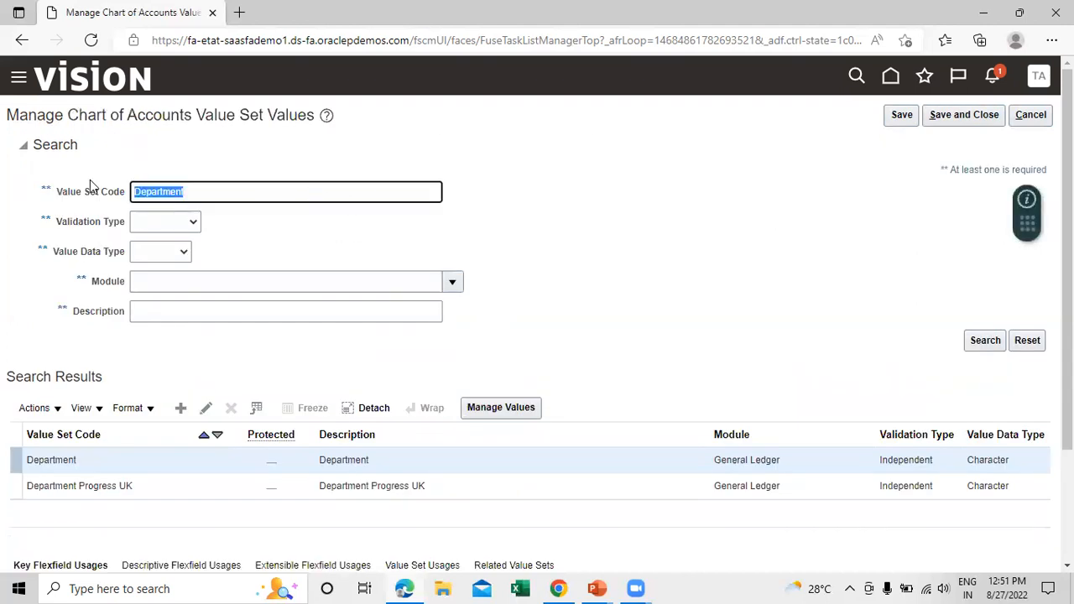
# Search the value set codes for account and open the values of the Account value set for management.
pyautogui.write('account')
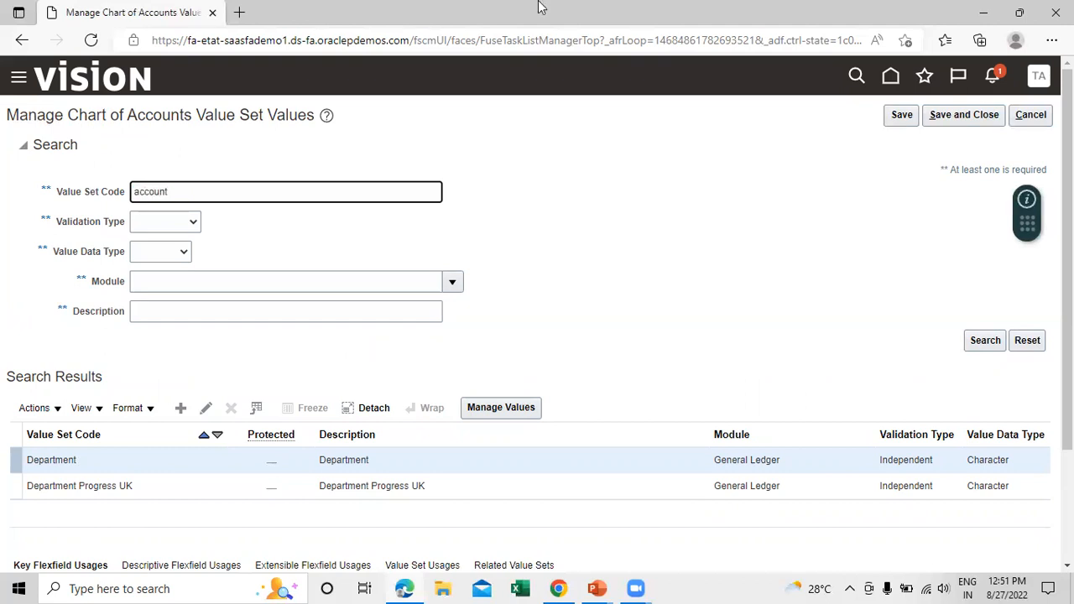
pyautogui.click(983, 340)
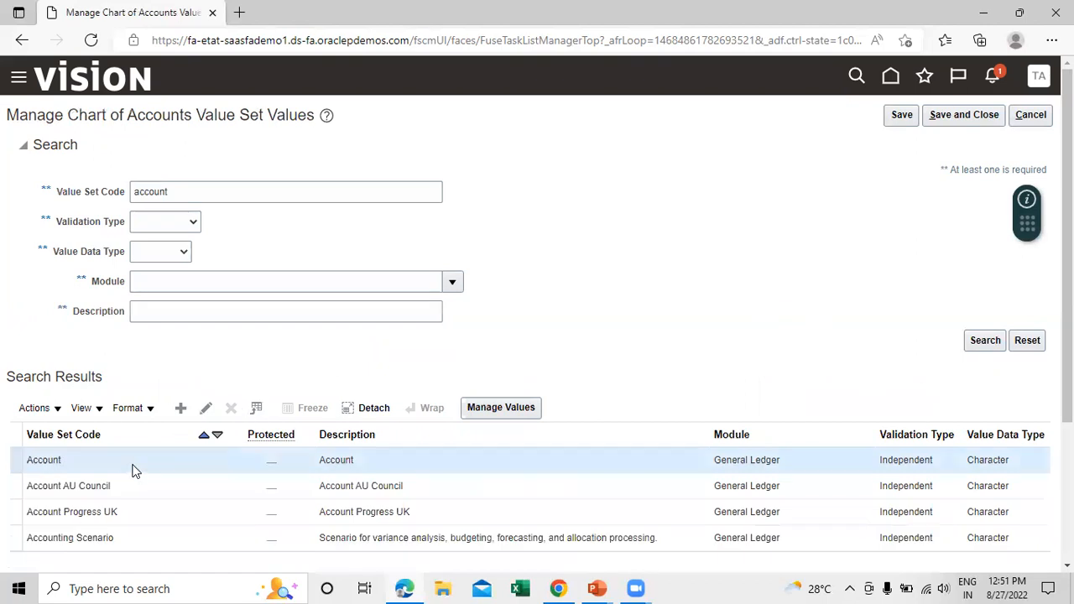
pyautogui.click(514, 408)
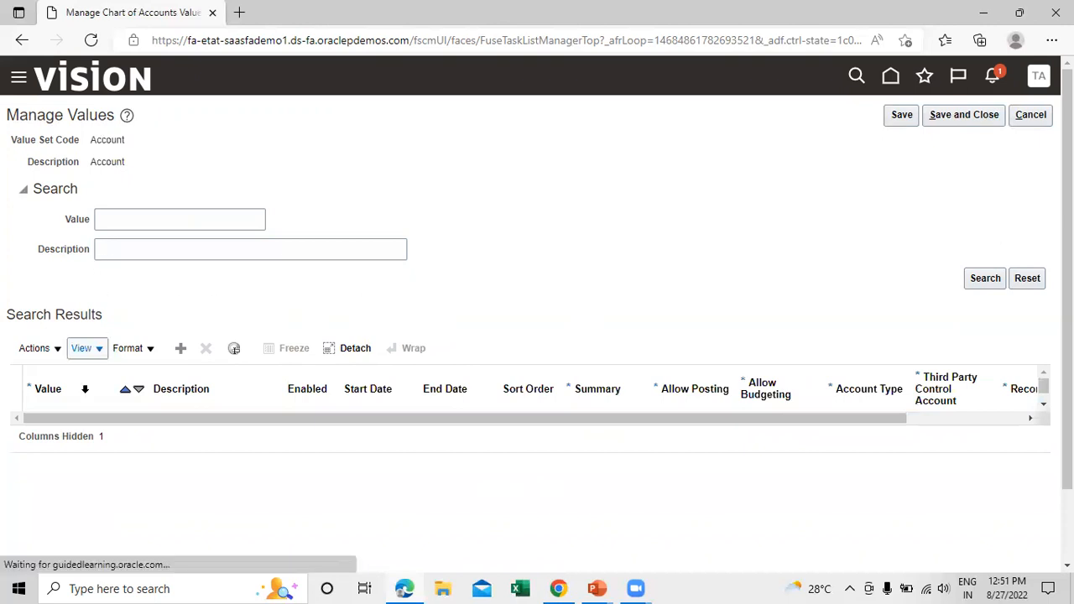
# Add value 1010 with the description Cash and the account type Asset to the Account value set.
pyautogui.click(178, 349)
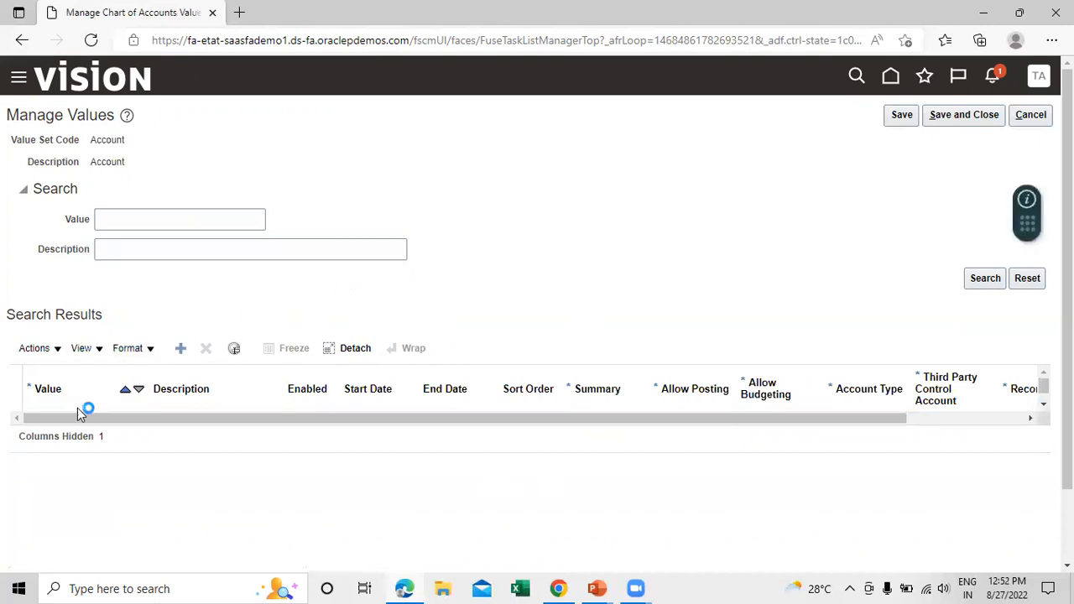
pyautogui.click(55, 428)
pyautogui.write('1010')
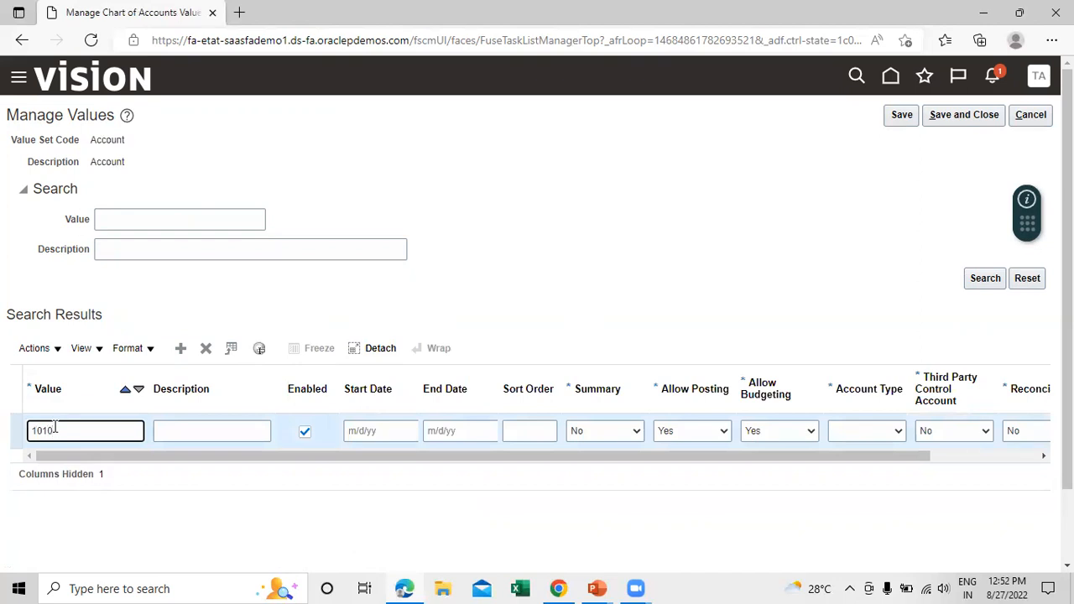
pyautogui.click(197, 429)
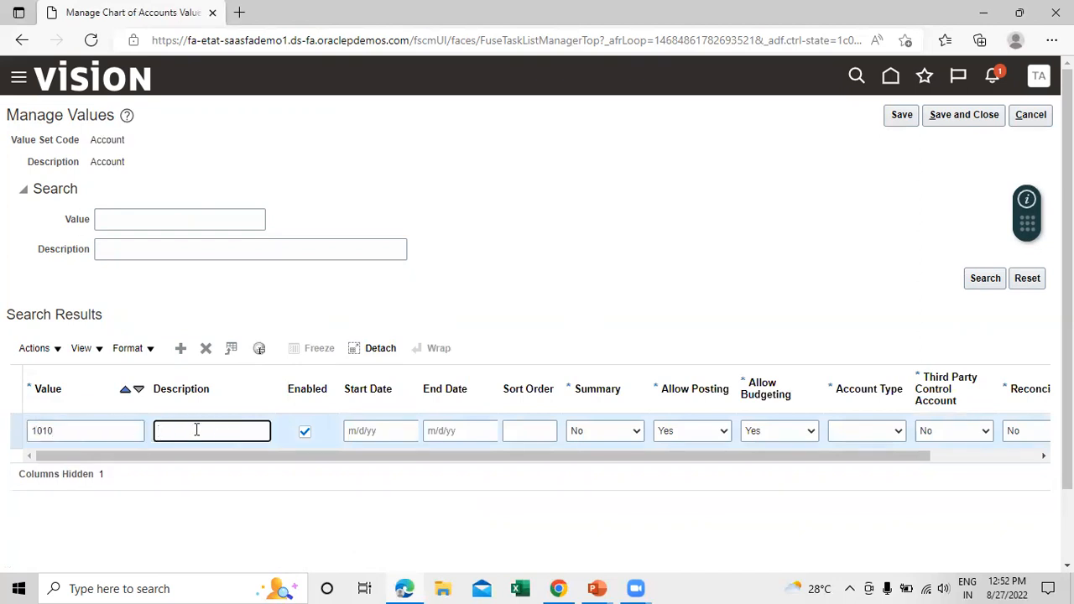
pyautogui.write('Cash')
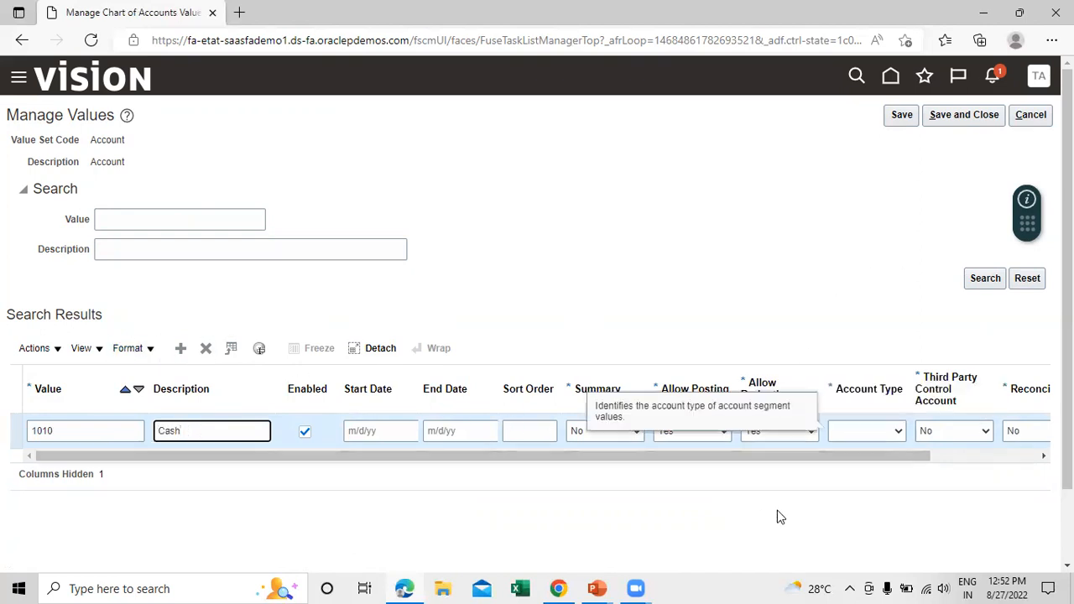
pyautogui.click(899, 433)
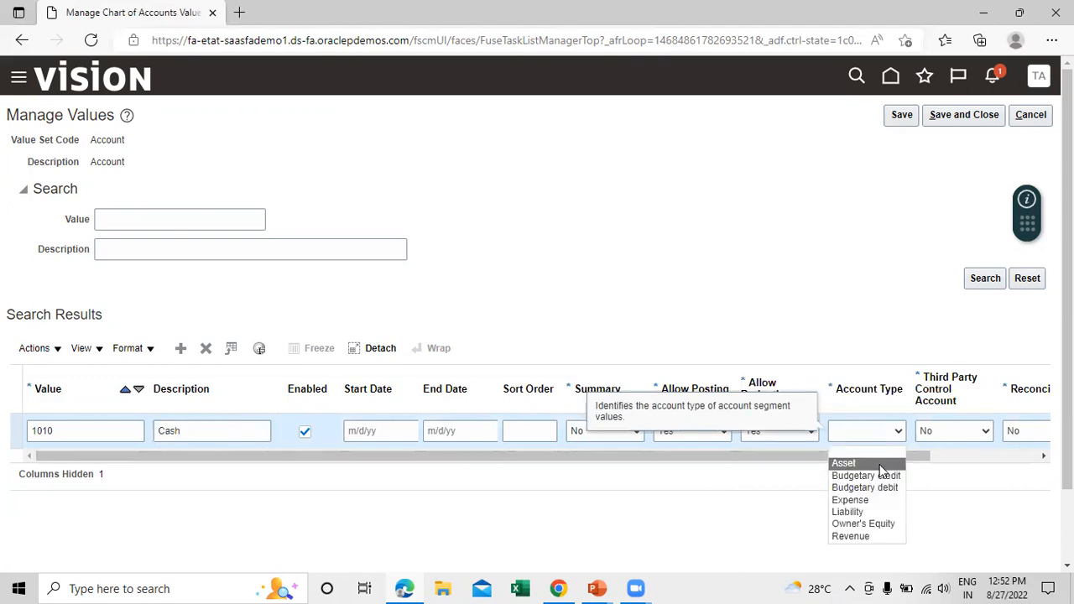
pyautogui.click(879, 463)
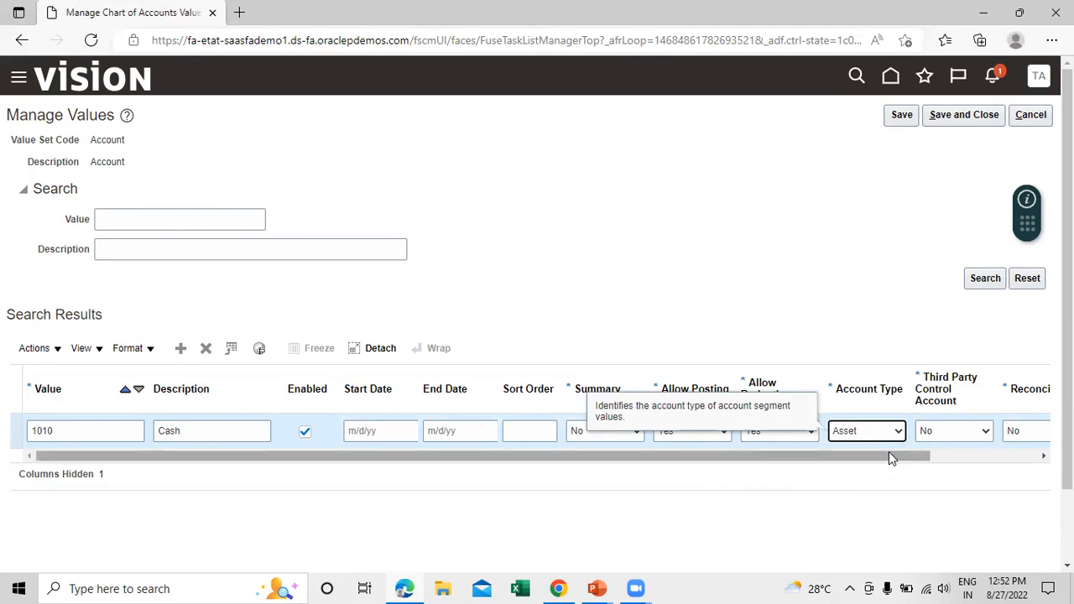
# Add value 1020 with the description Salaries and the account type Expense to the Account value set, then save and close the value set pages.
pyautogui.moveTo(889, 451); pyautogui.dragTo(743, 454)
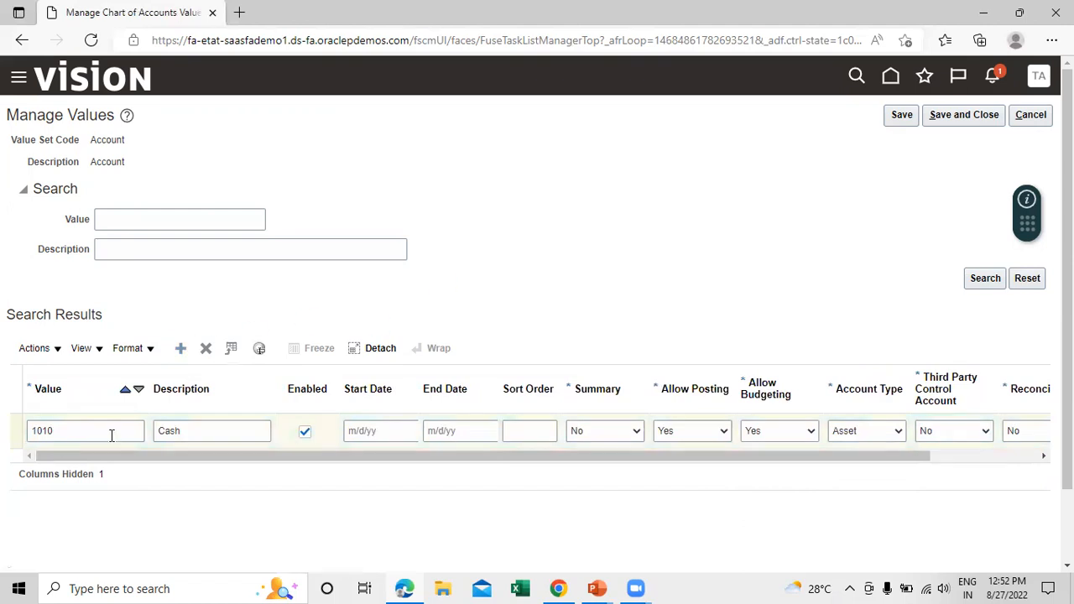
pyautogui.click(181, 347)
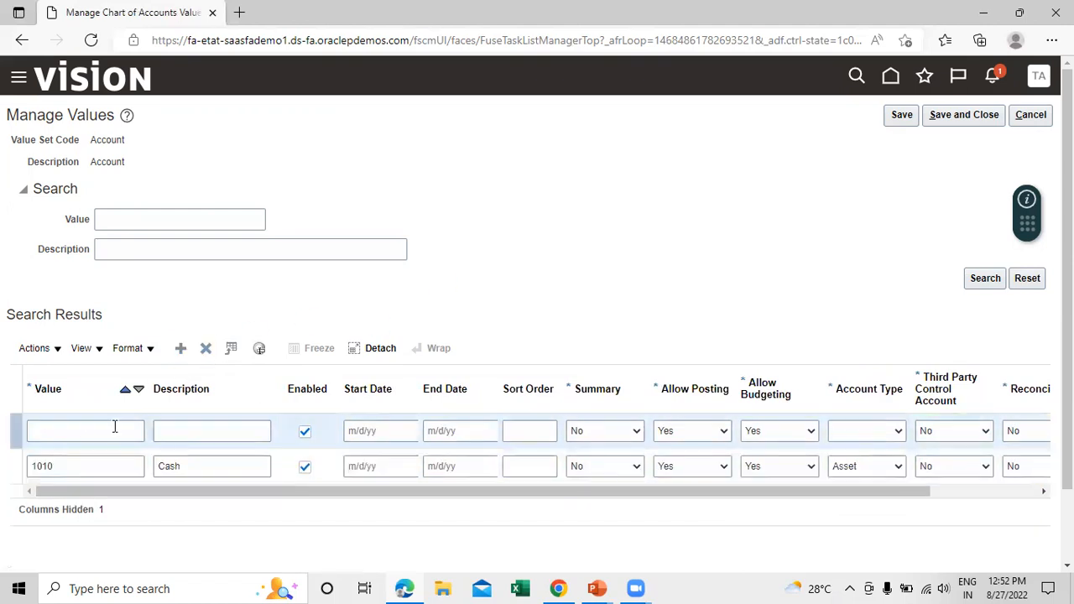
pyautogui.click(115, 430)
pyautogui.write('1020')
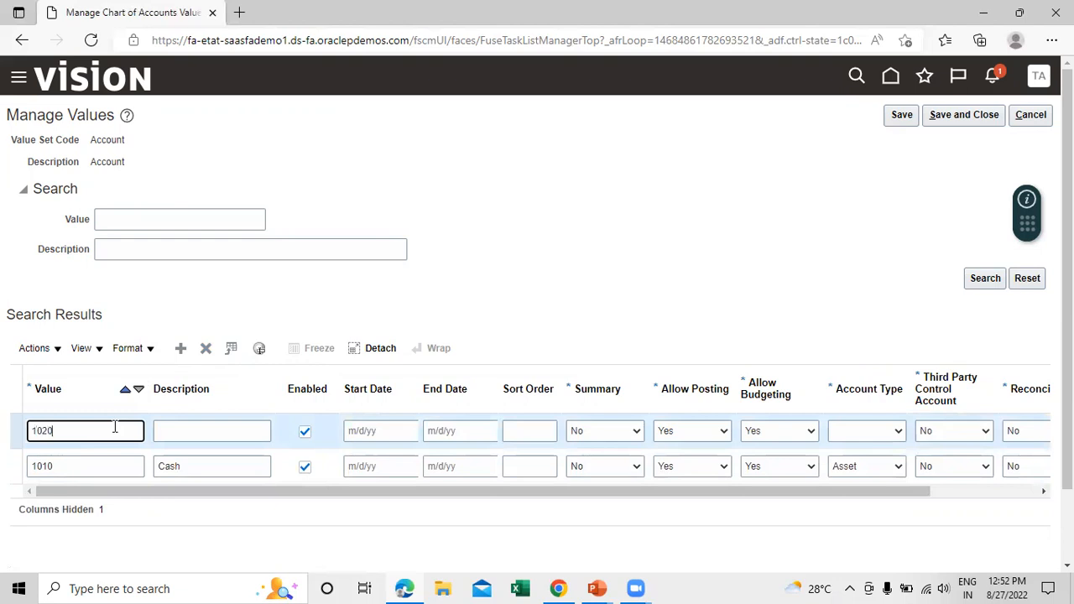
pyautogui.click(219, 432)
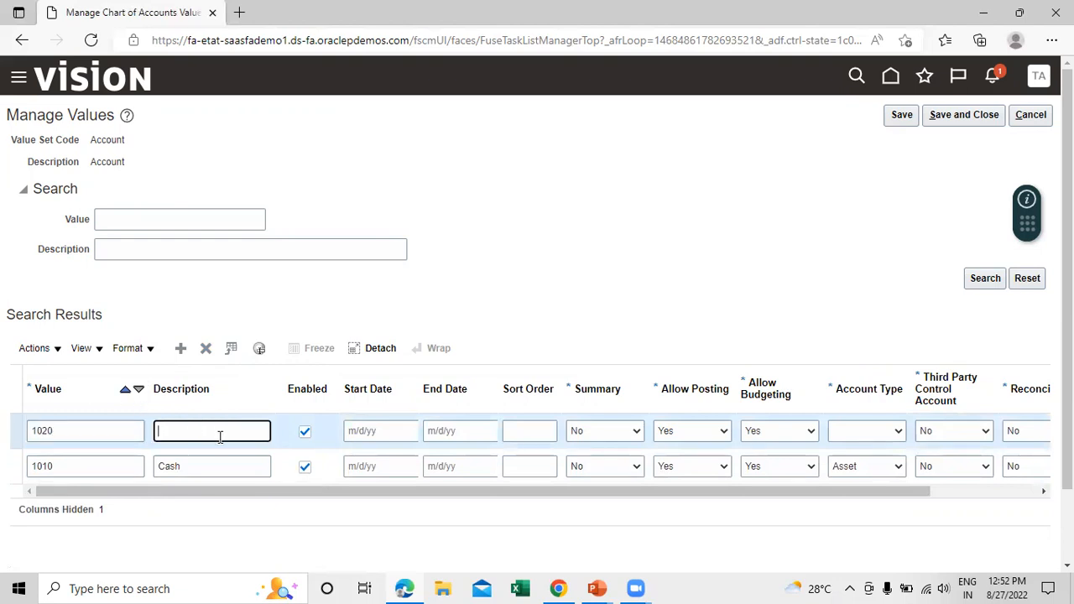
pyautogui.write('Salaries')
pyautogui.click(637, 263)
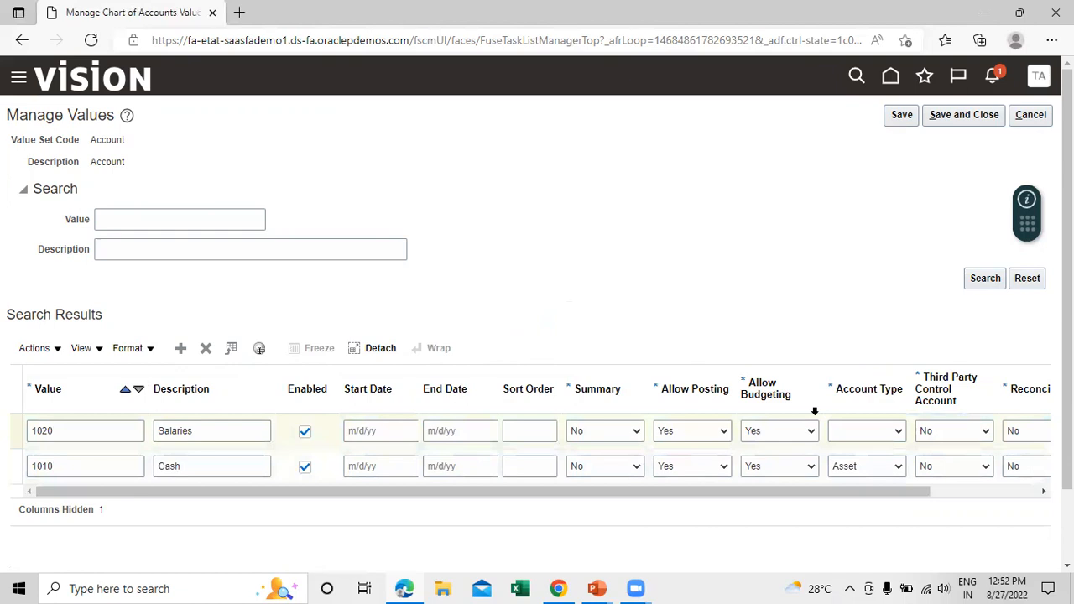
pyautogui.click(883, 432)
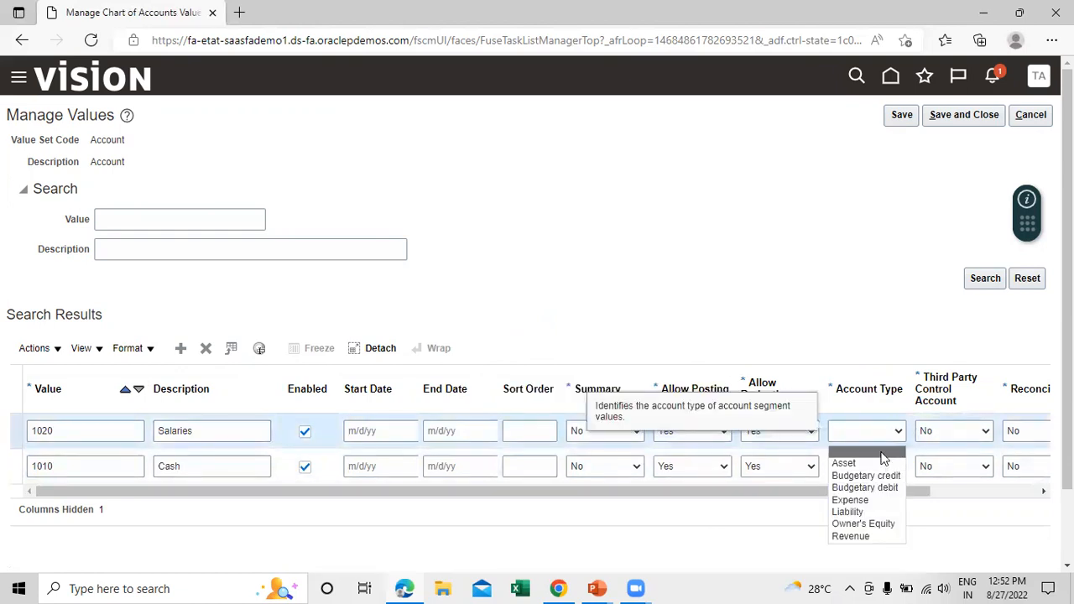
pyautogui.click(881, 501)
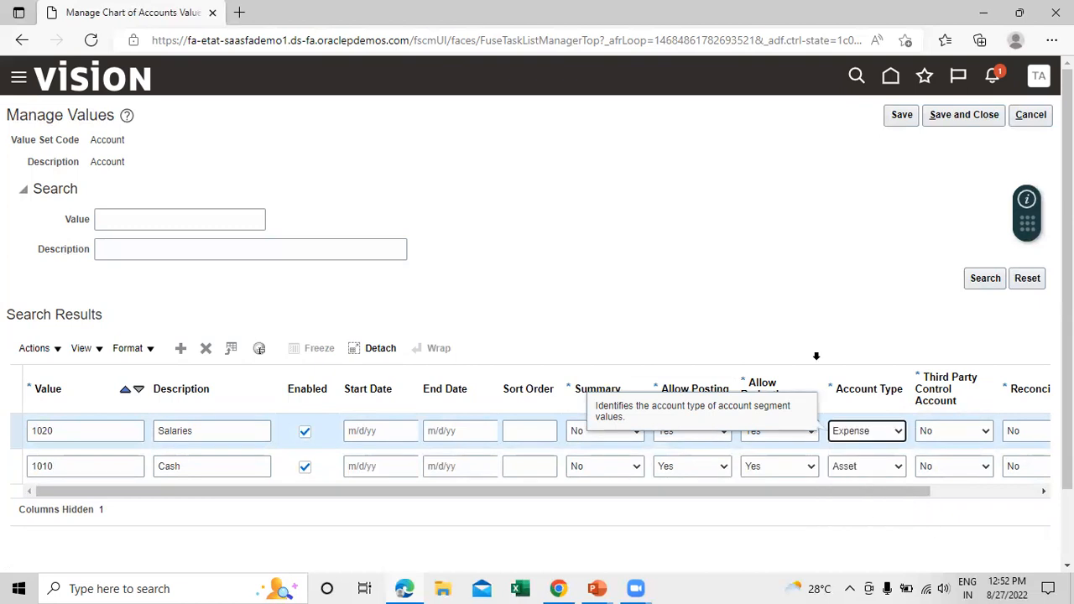
pyautogui.click(947, 118)
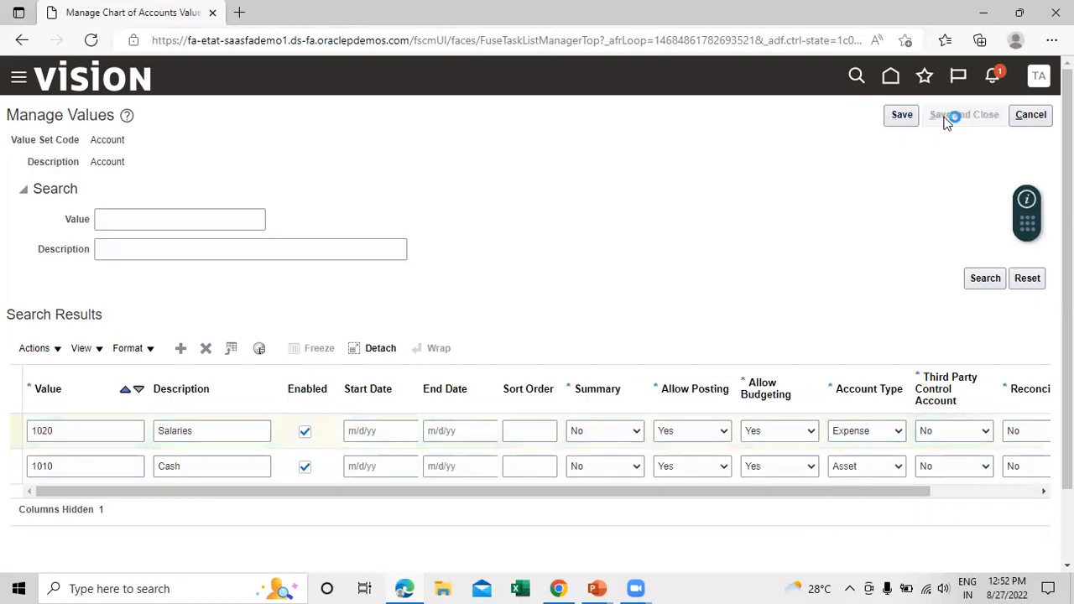
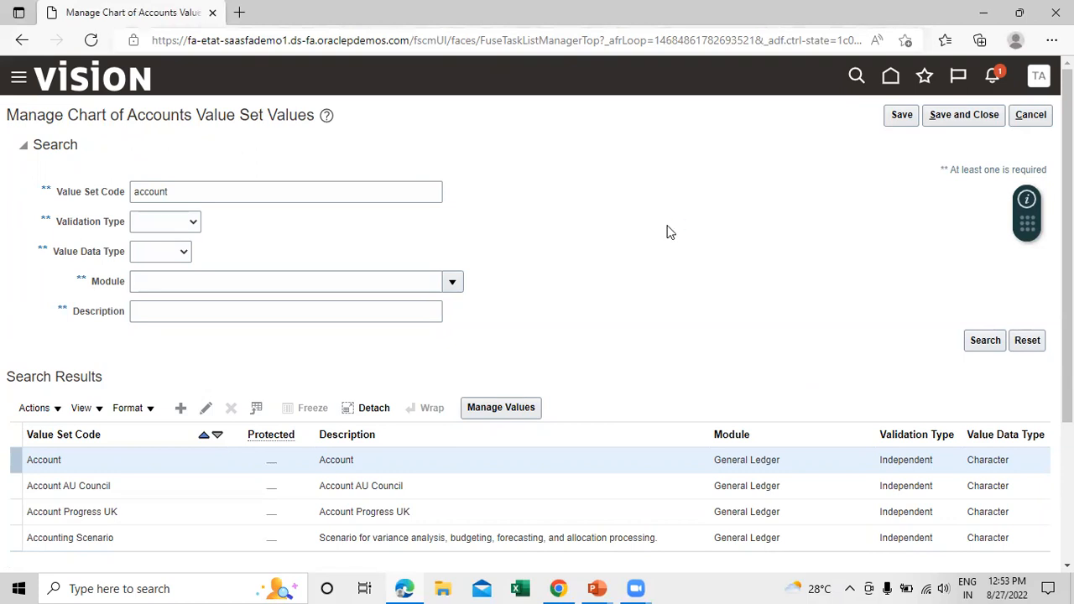
pyautogui.click(965, 116)
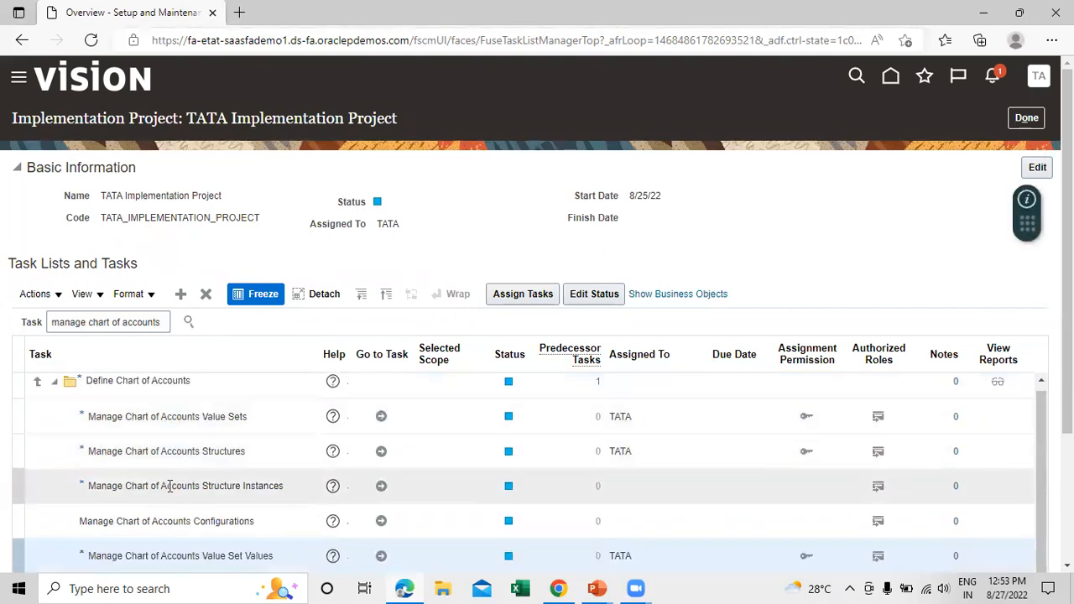
# In the chart of accounts structure instances task, search the Accounting Flexfield's instance codes for tata and open TATA Structure Instance for editing.
pyautogui.click(381, 488)
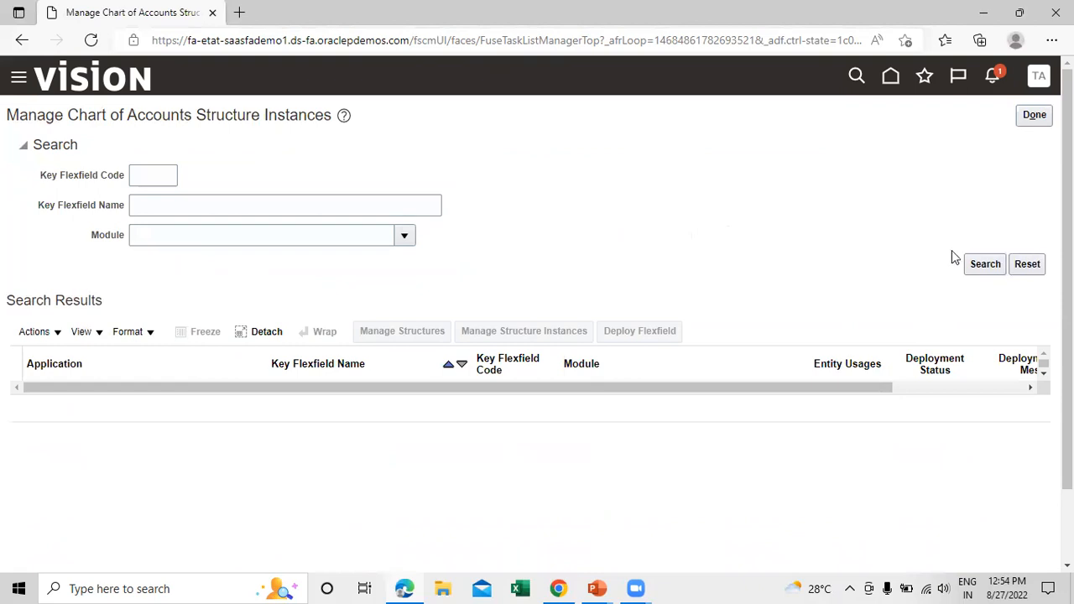
pyautogui.click(971, 264)
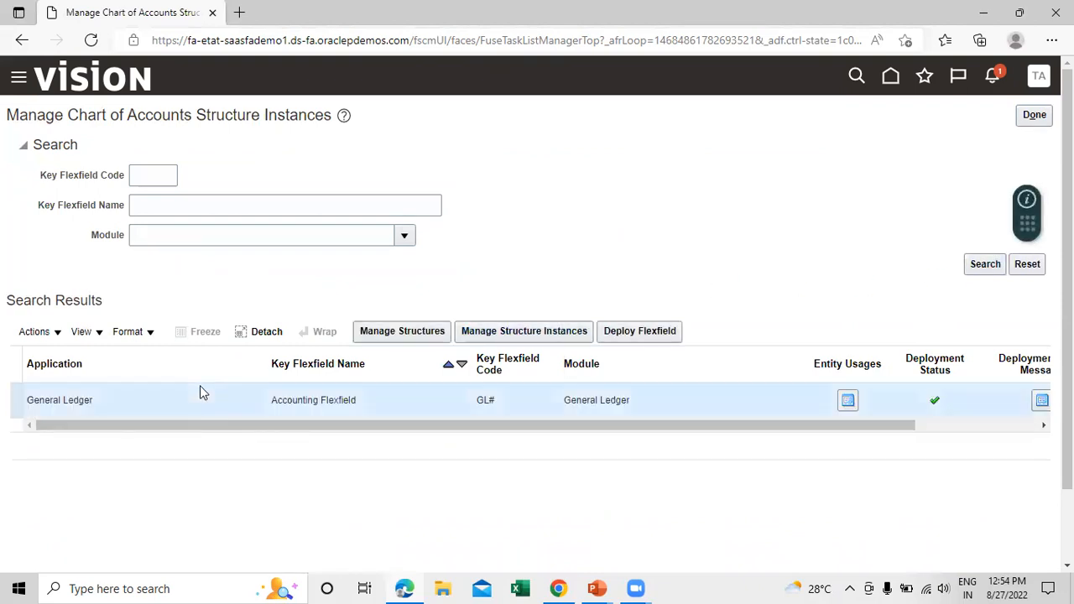
pyautogui.click(520, 331)
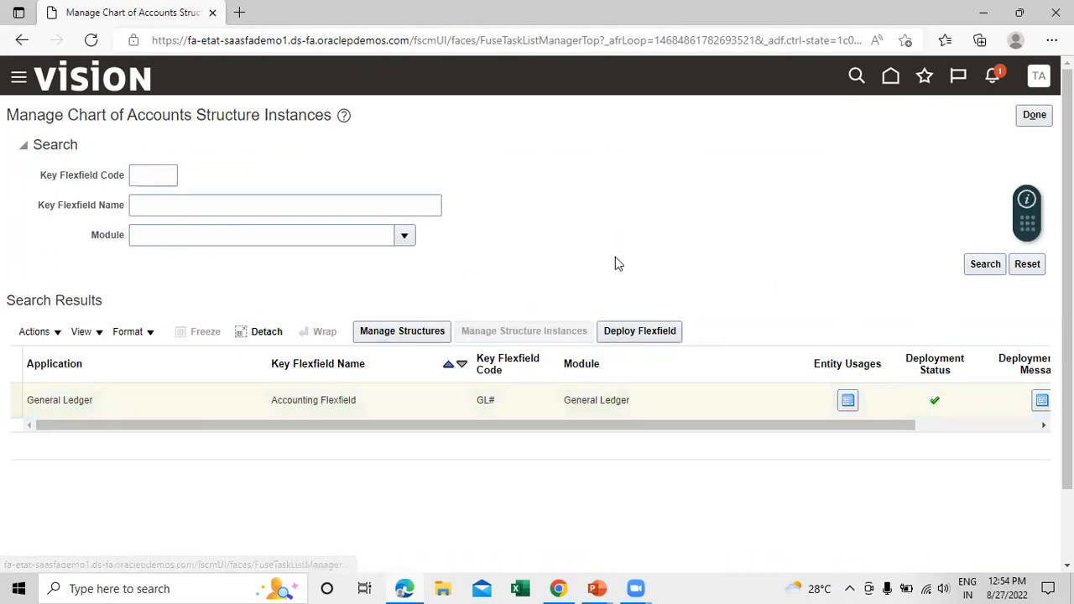
pyautogui.click(176, 185)
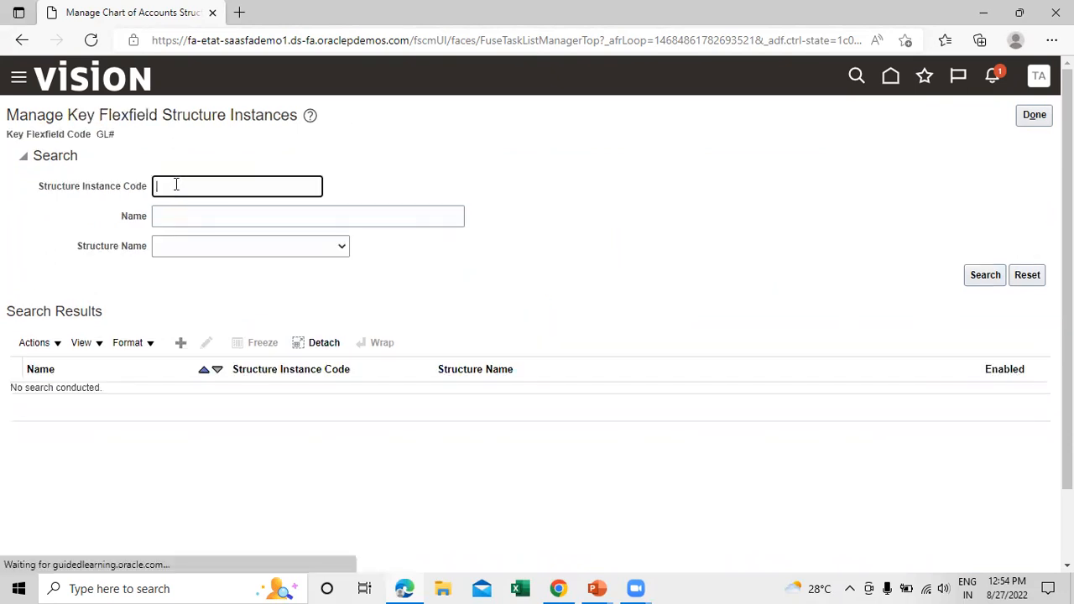
pyautogui.write('tata')
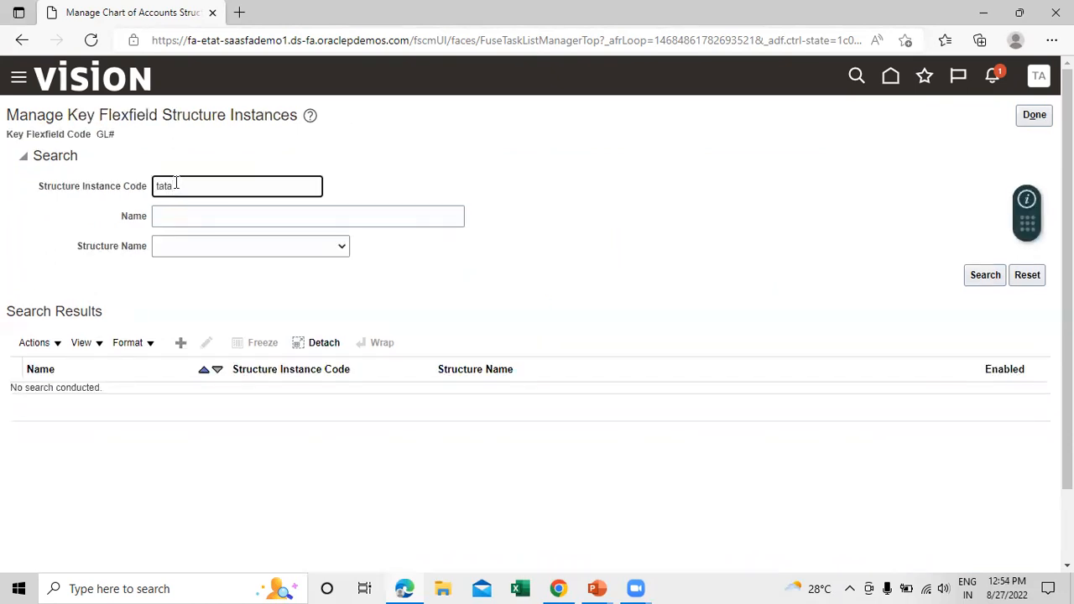
pyautogui.click(984, 276)
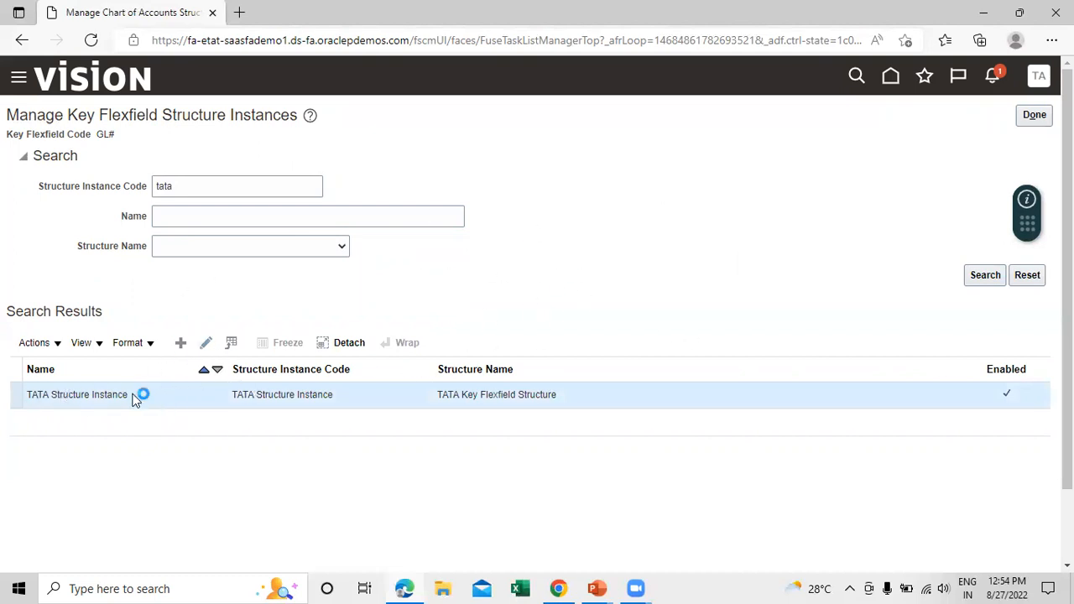
pyautogui.click(206, 342)
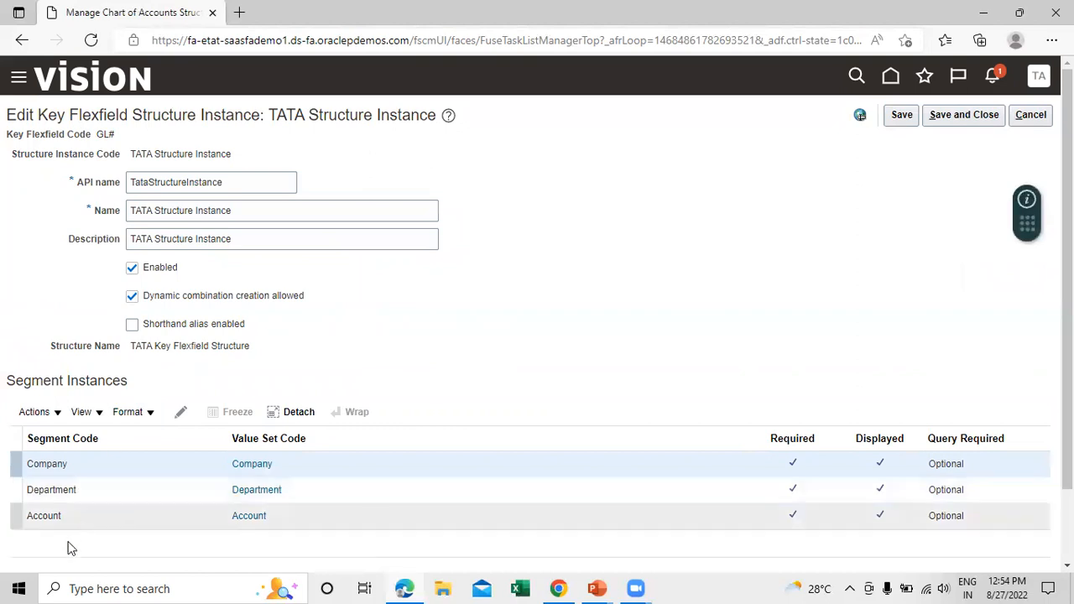
# Find value sets with cor in the description and assign Corporate Account as the value set of the Account segment instance.
pyautogui.click(79, 513)
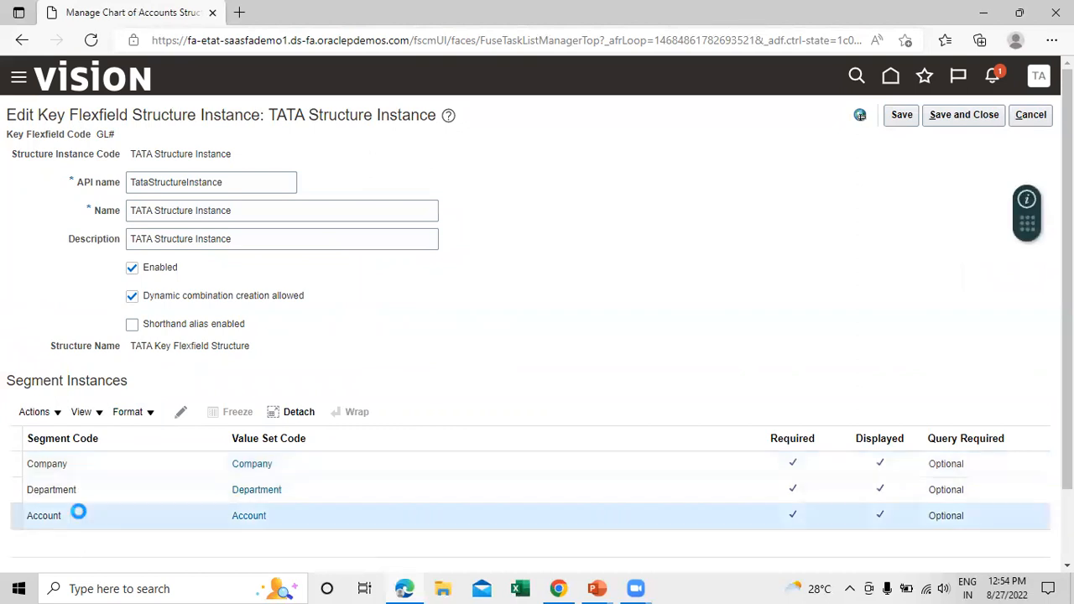
pyautogui.click(181, 412)
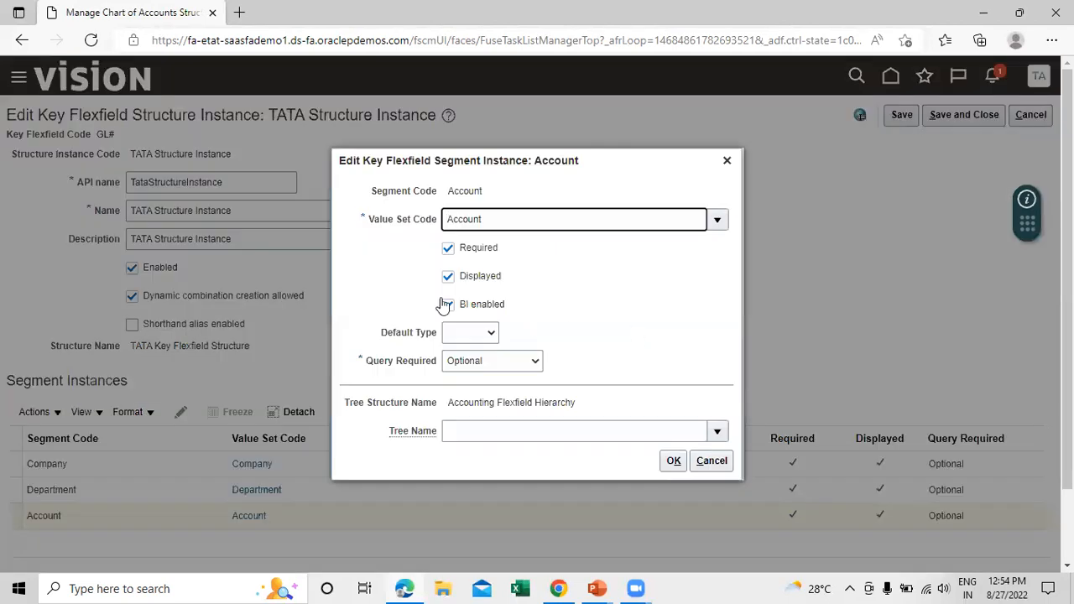
pyautogui.click(446, 305)
pyautogui.click(719, 220)
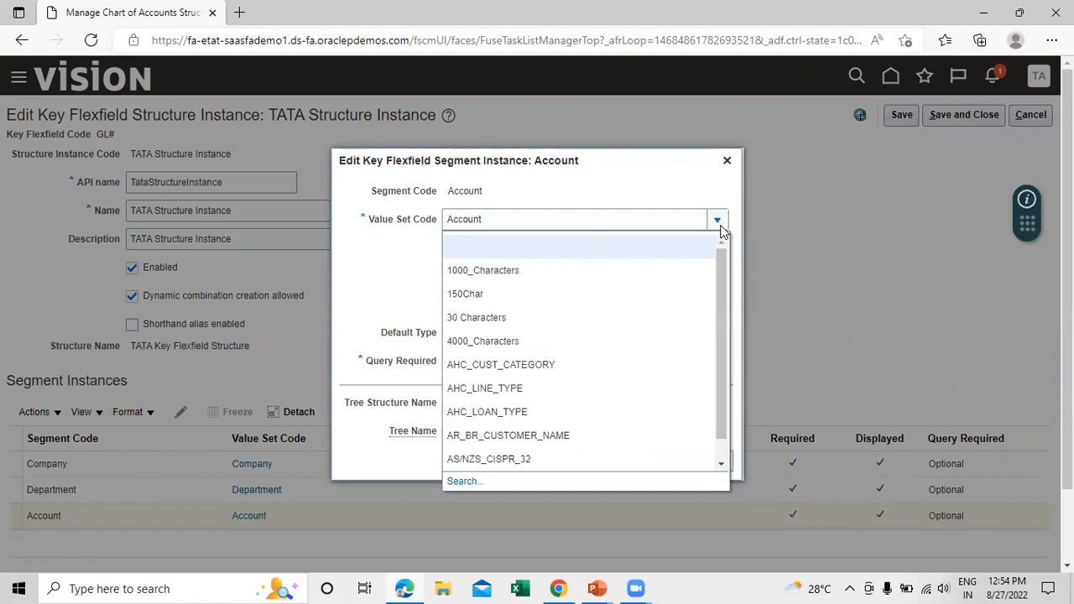
pyautogui.click(464, 481)
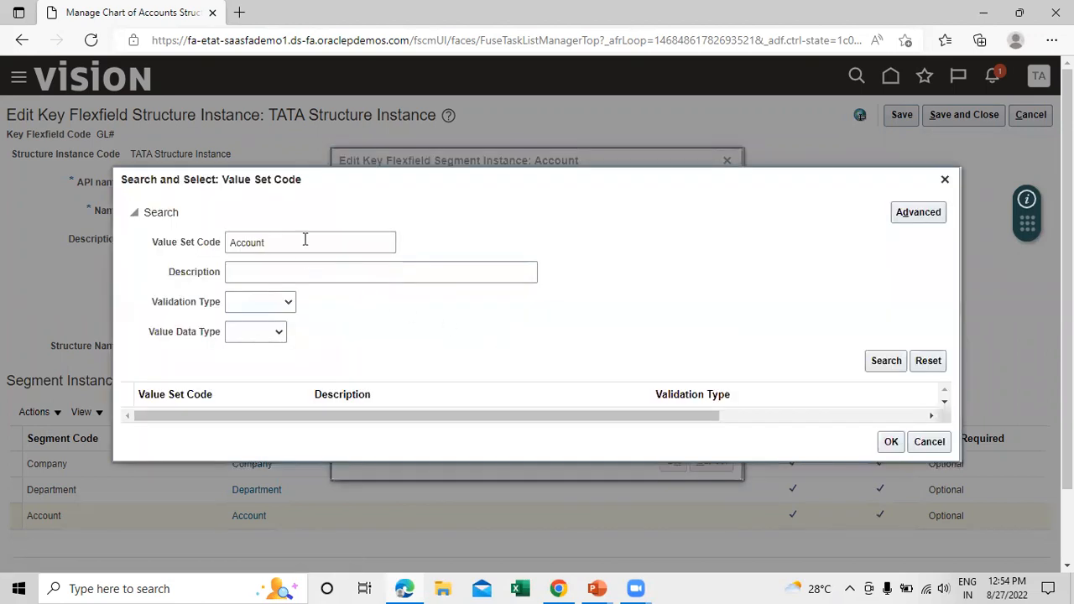
pyautogui.moveTo(306, 240); pyautogui.dragTo(223, 242)
pyautogui.press('BackSpace')
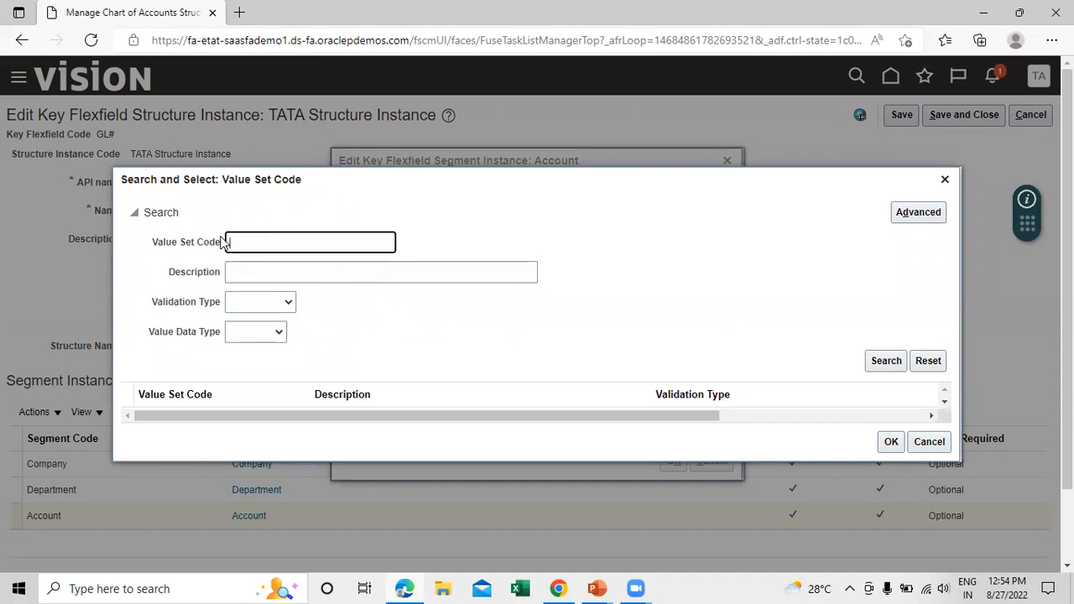
pyautogui.click(246, 271)
pyautogui.write('cor')
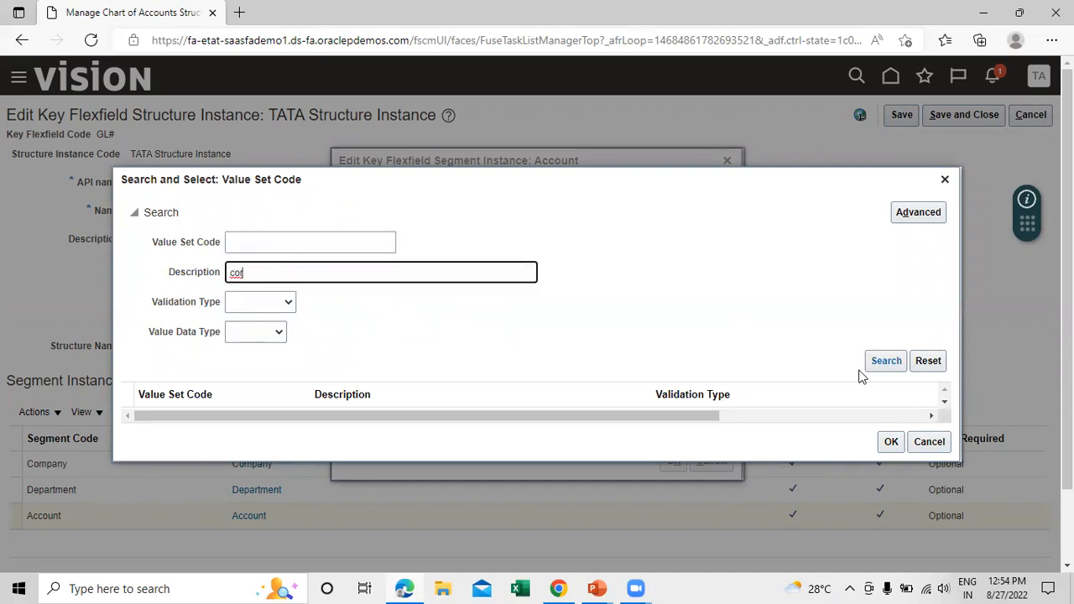
pyautogui.click(882, 360)
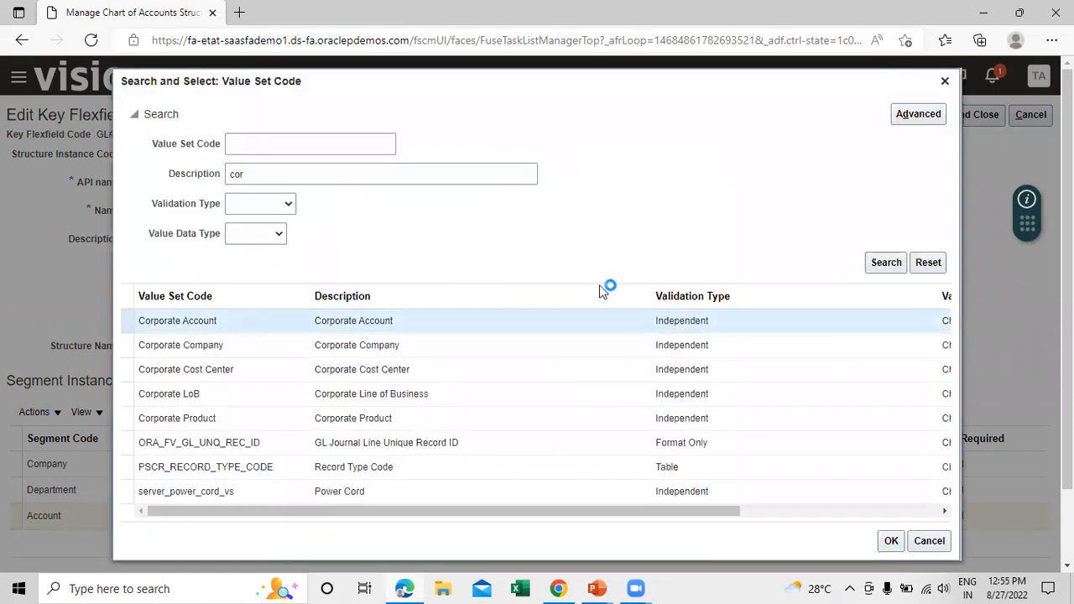
pyautogui.click(890, 542)
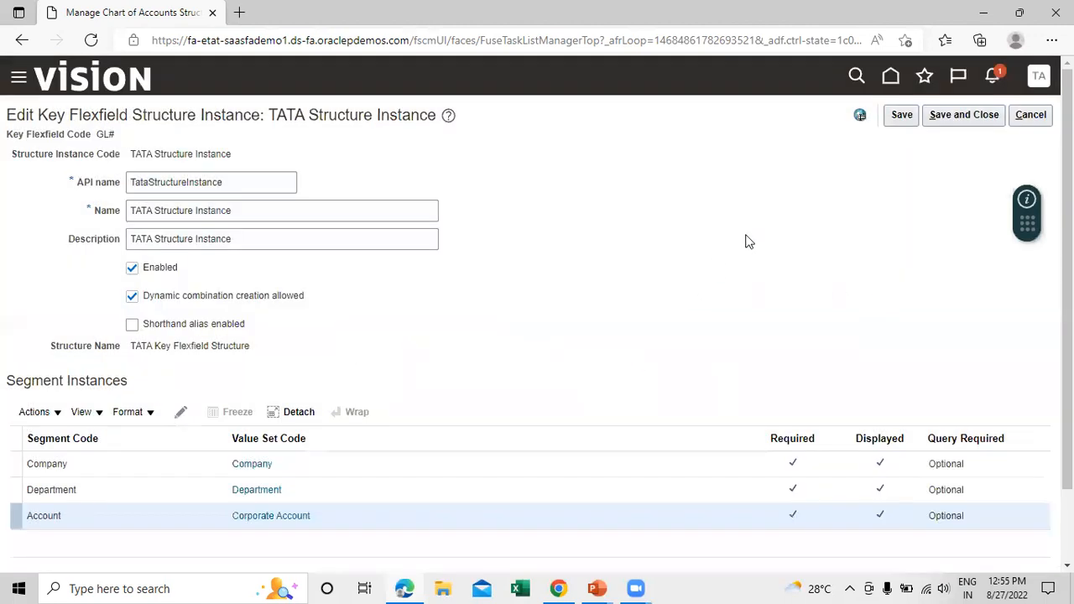
# Save and close the TATA structure instance, then return to the implementation project's task list.
pyautogui.click(984, 122)
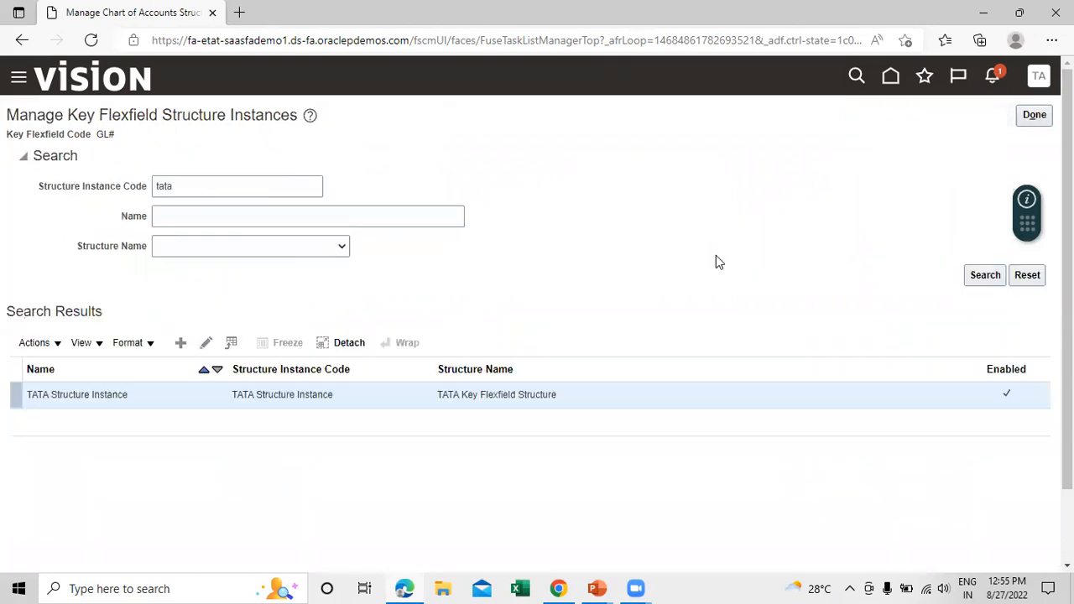
pyautogui.click(1039, 119)
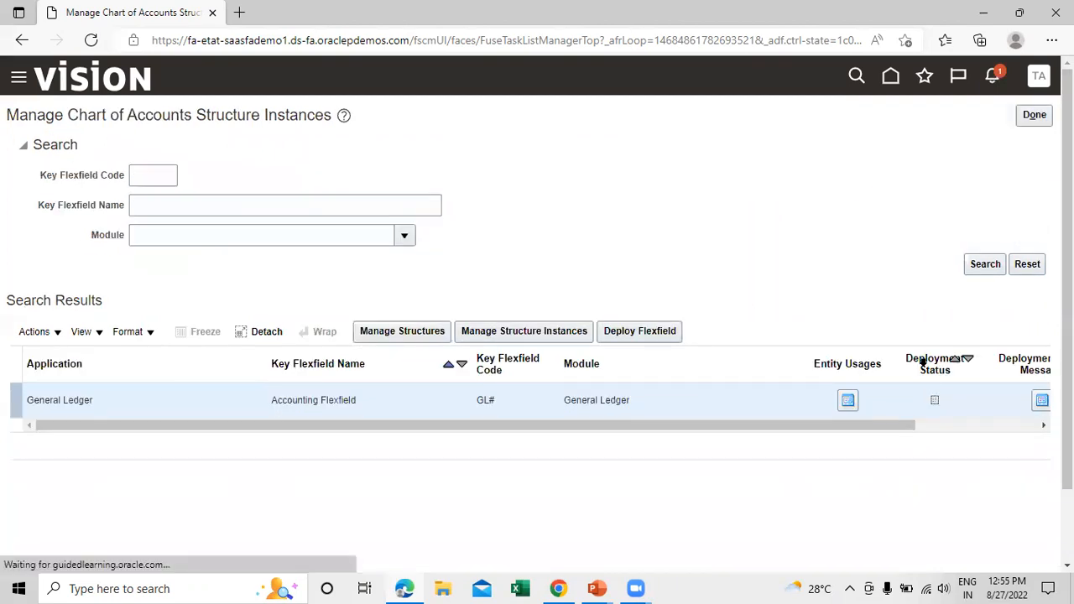
pyautogui.moveTo(936, 402)
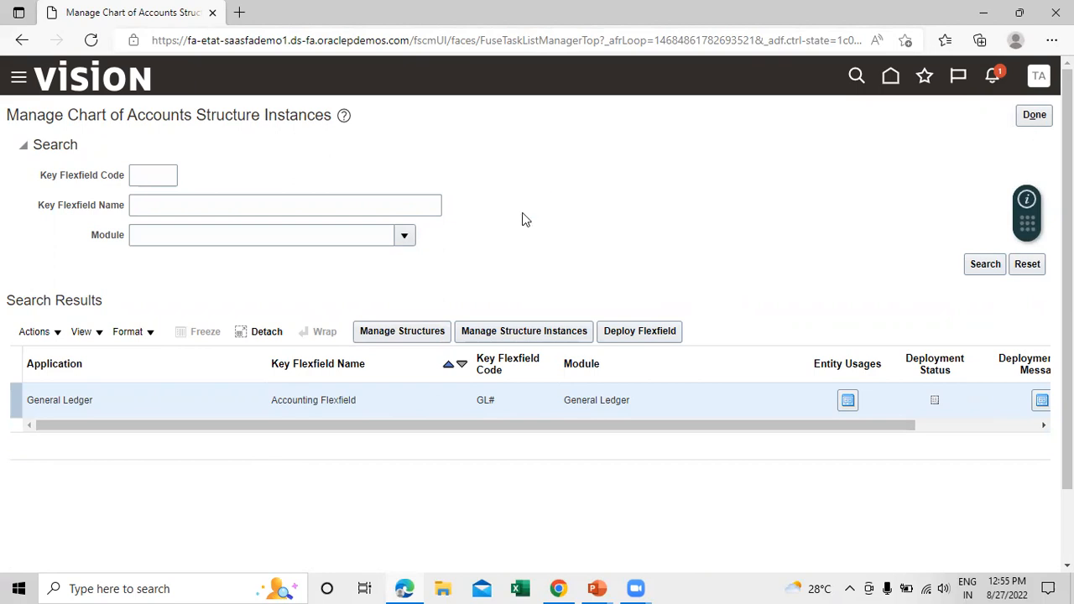
pyautogui.click(1034, 115)
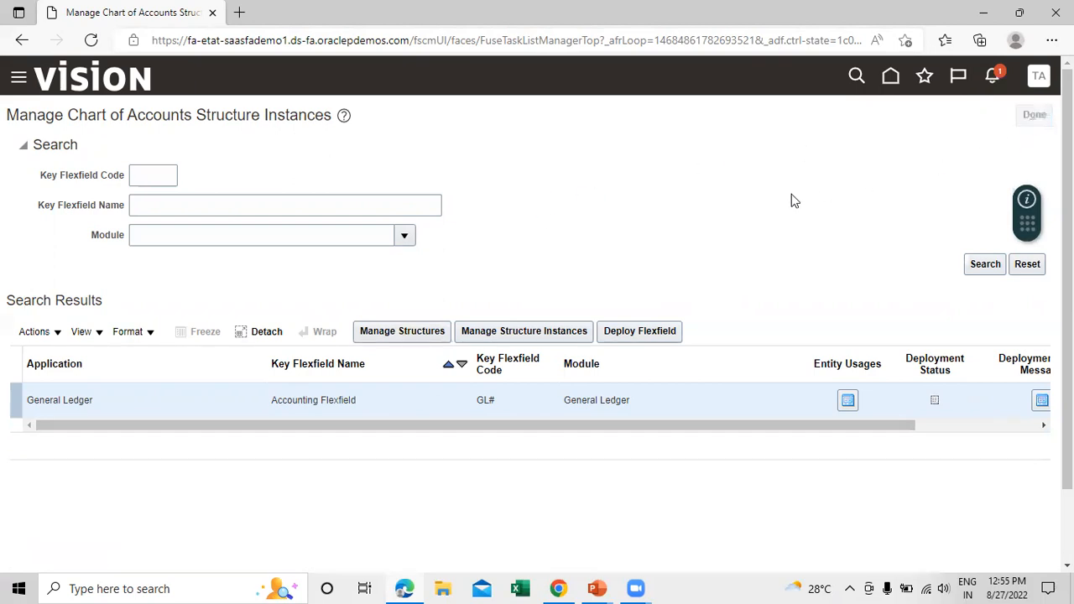
# In the chart of accounts value set values task, search the value set codes for cor and open the values of Corporate Account.
pyautogui.scroll(-2, 243, 372)
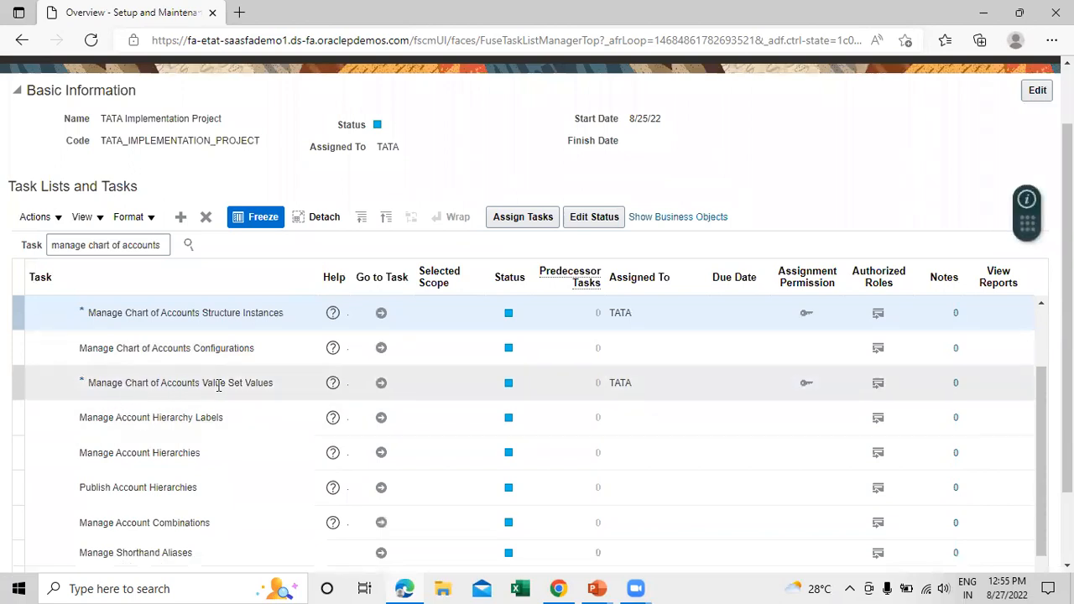
pyautogui.click(382, 383)
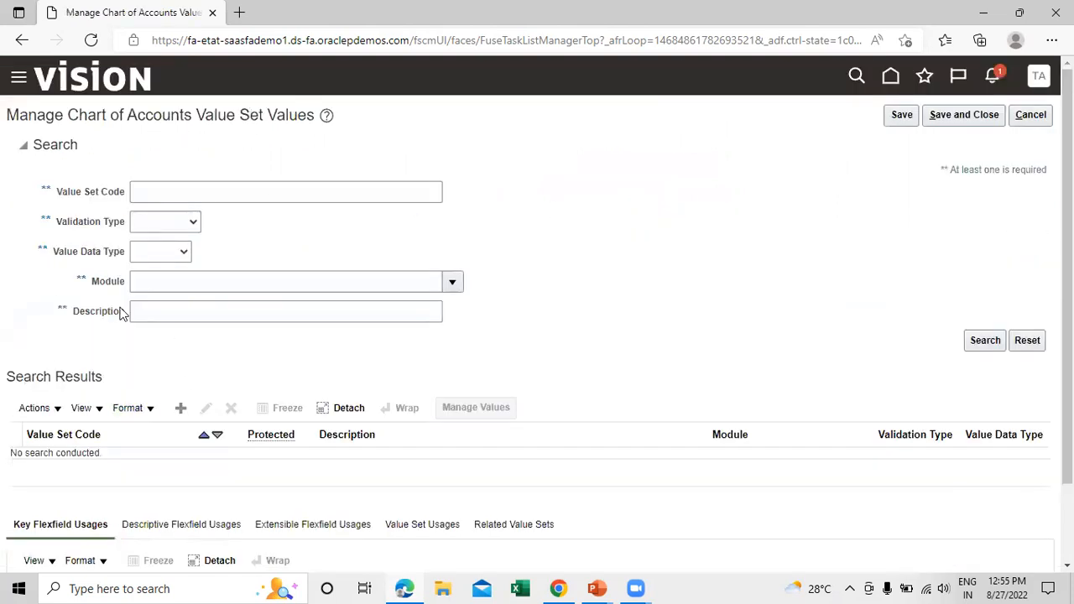
pyautogui.click(191, 193)
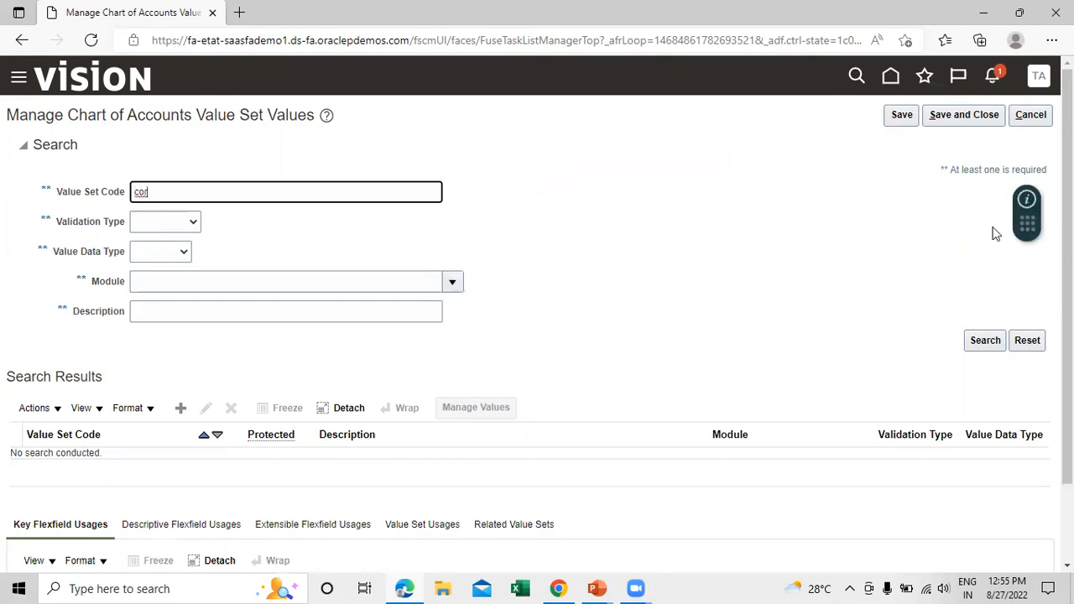
pyautogui.click(985, 340)
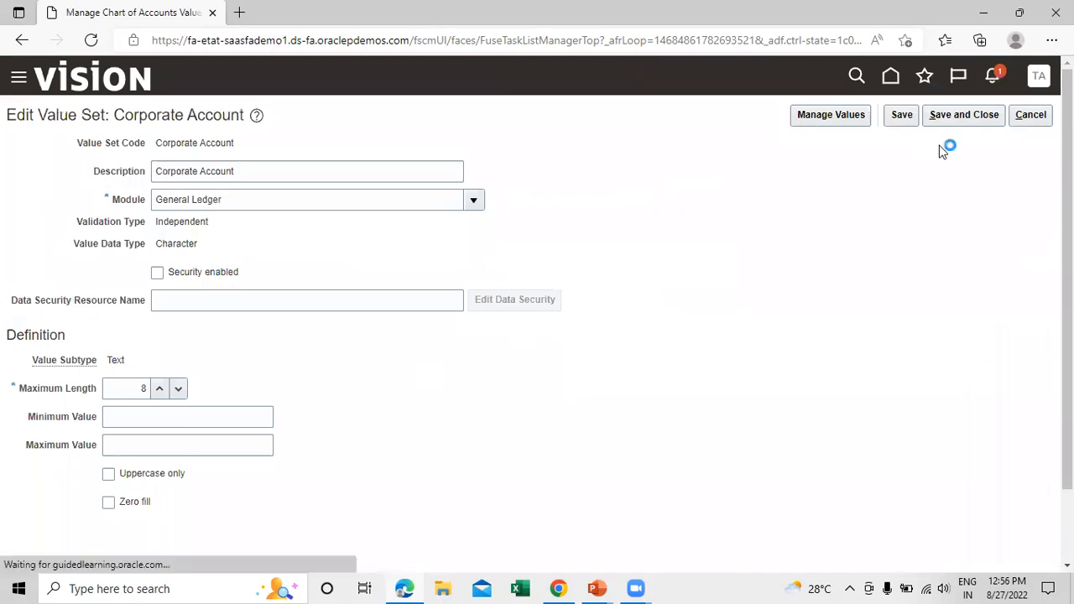
pyautogui.click(998, 114)
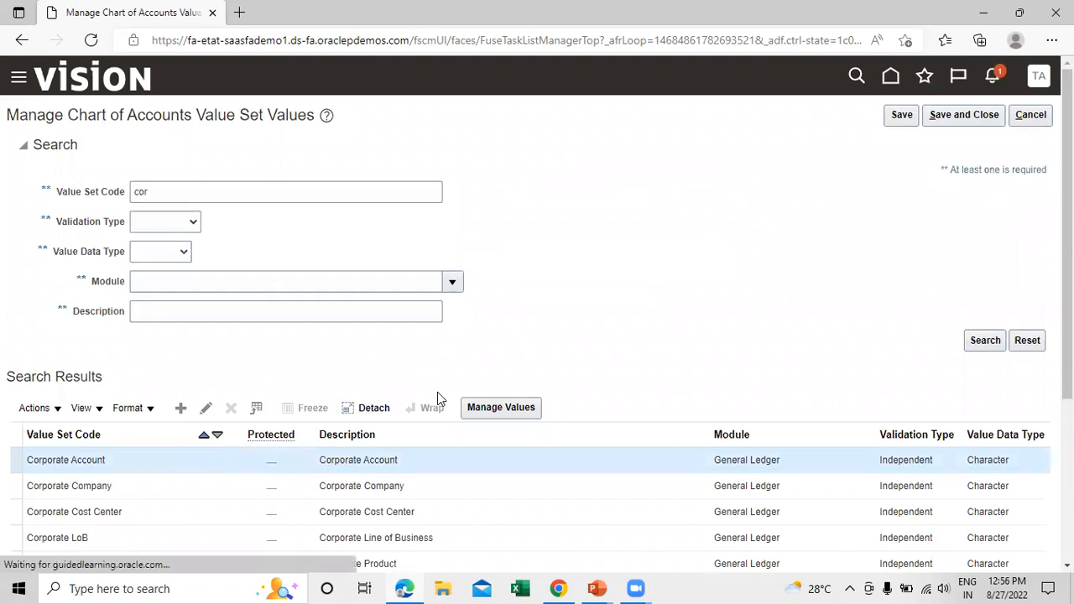
pyautogui.click(476, 407)
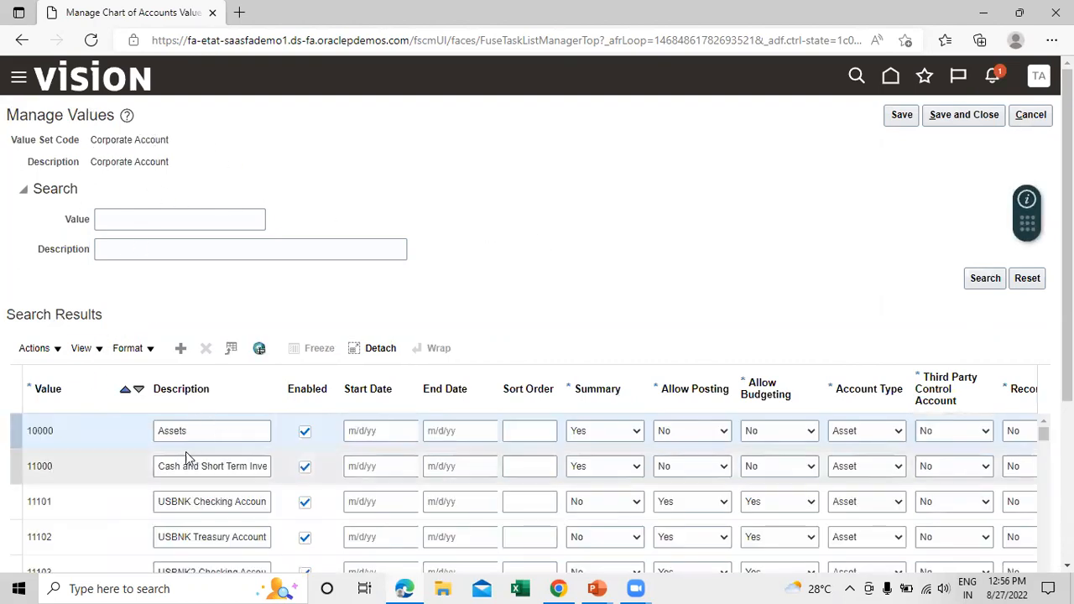
# Look through the Corporate Account values, then cancel back to the implementation project's task list.
pyautogui.scroll(-3, 201, 503)
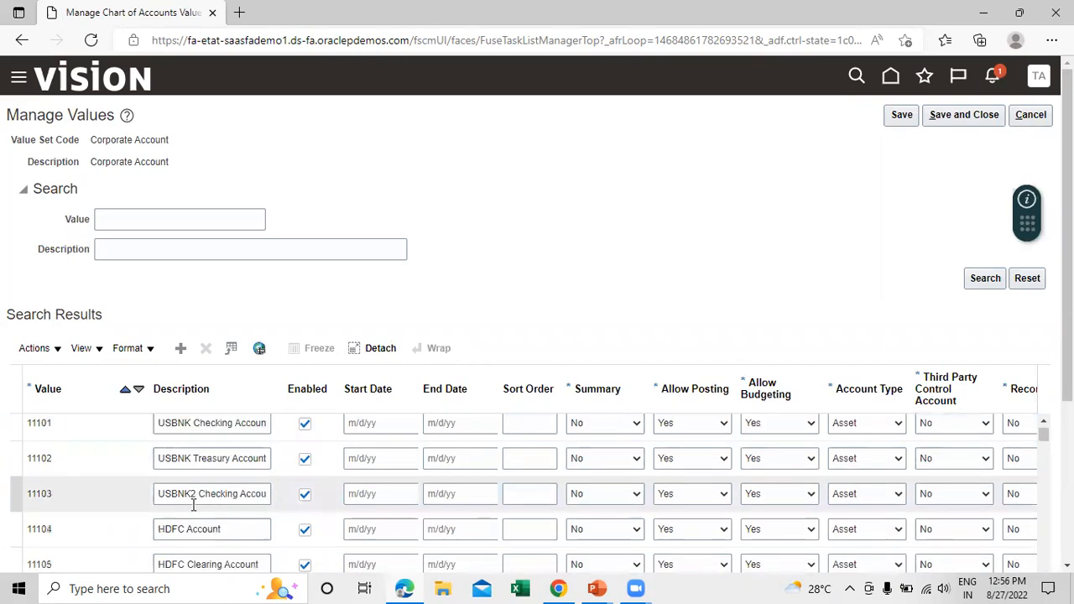
pyautogui.scroll(3, 185, 508)
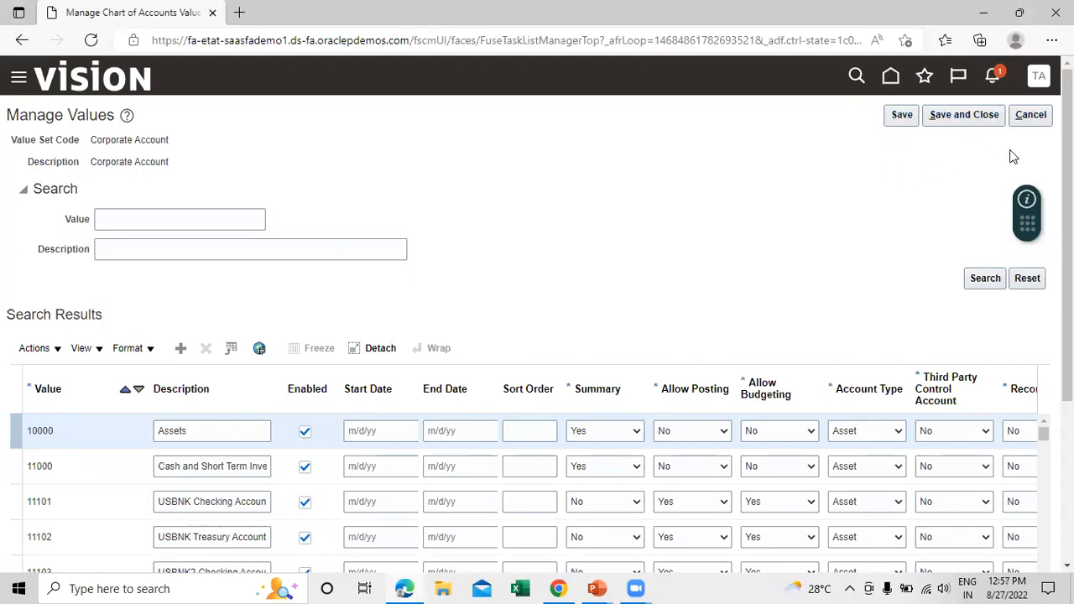
pyautogui.click(1031, 124)
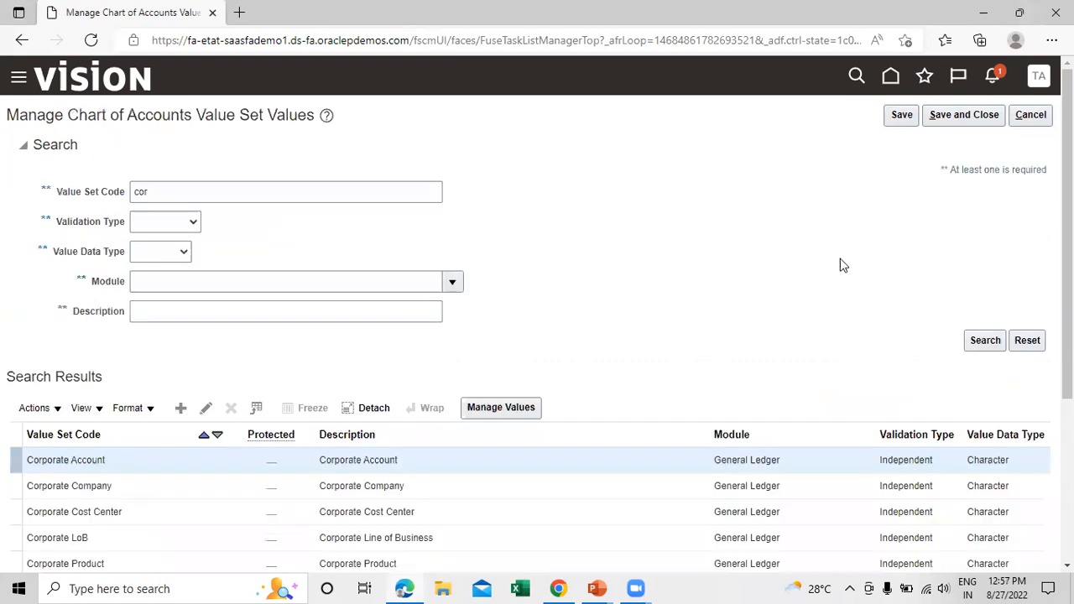
pyautogui.click(1032, 114)
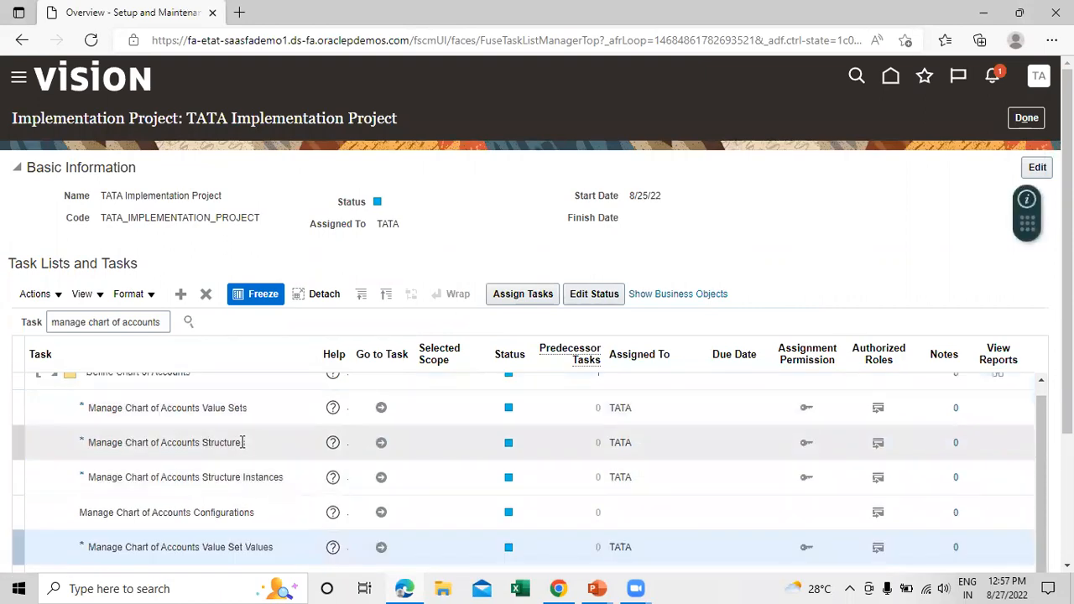
# In the chart of accounts value sets task, search the value set codes for account and open the Account value set for editing.
pyautogui.click(378, 412)
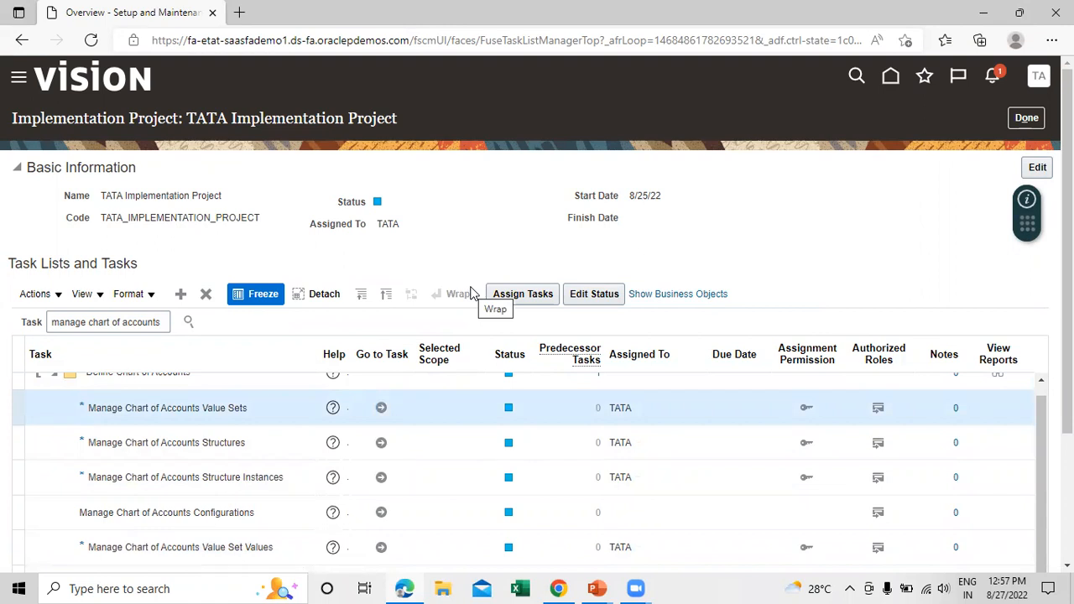
pyautogui.click(302, 188)
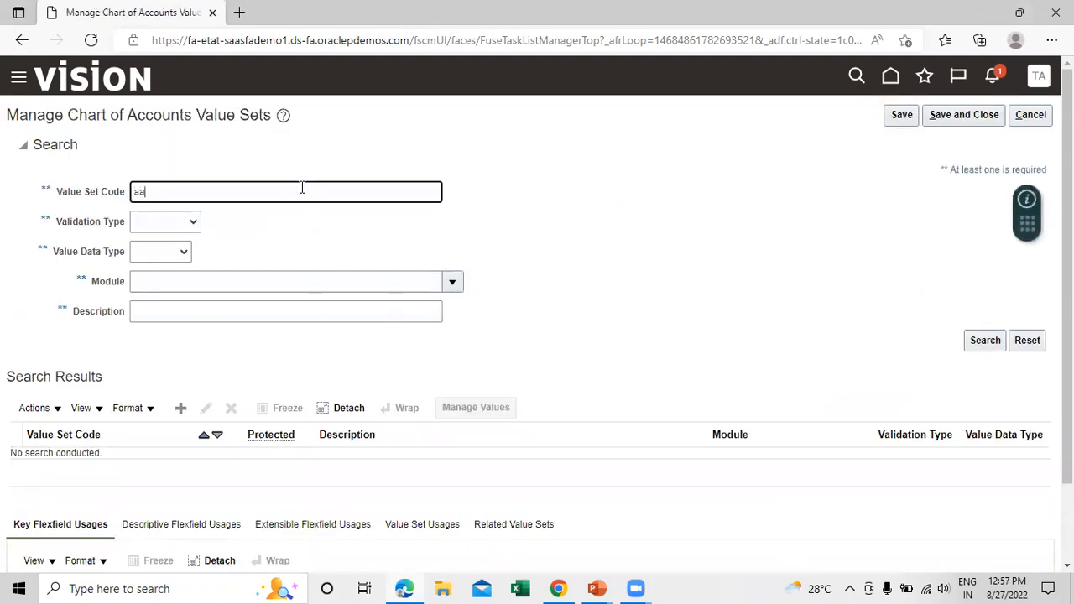
pyautogui.write('account')
pyautogui.click(981, 343)
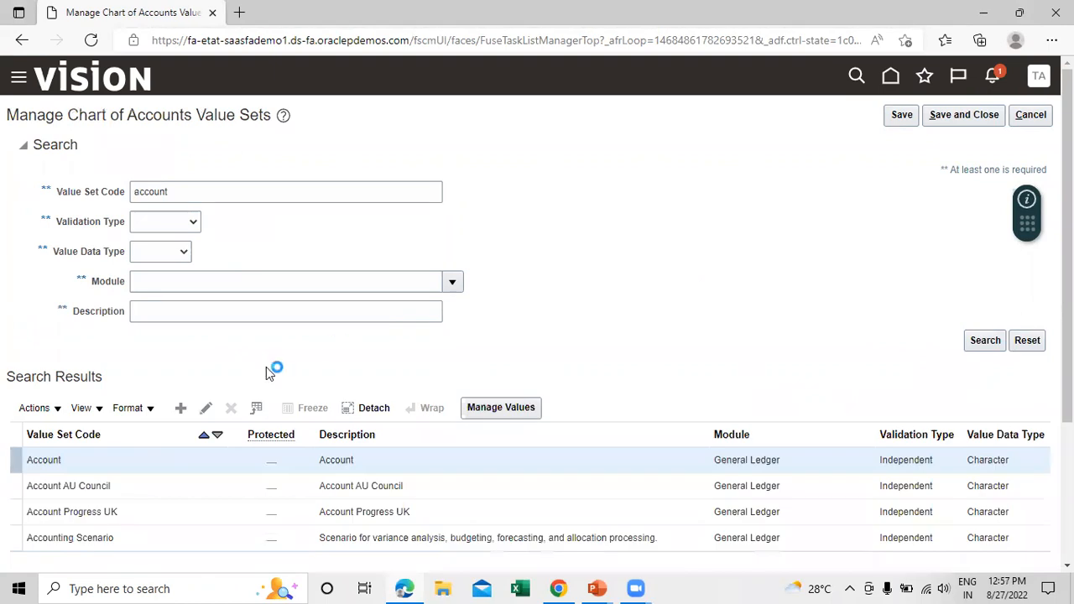
pyautogui.click(210, 411)
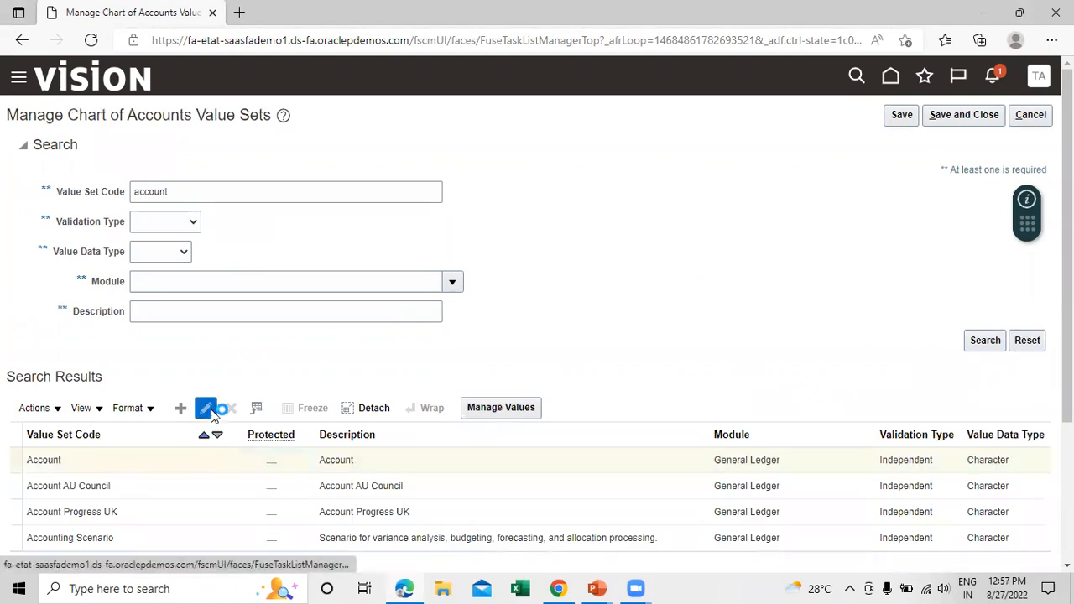
# Set the Account value set's maximum length to 5, save and close it, and return to the project's task list.
pyautogui.click(120, 390)
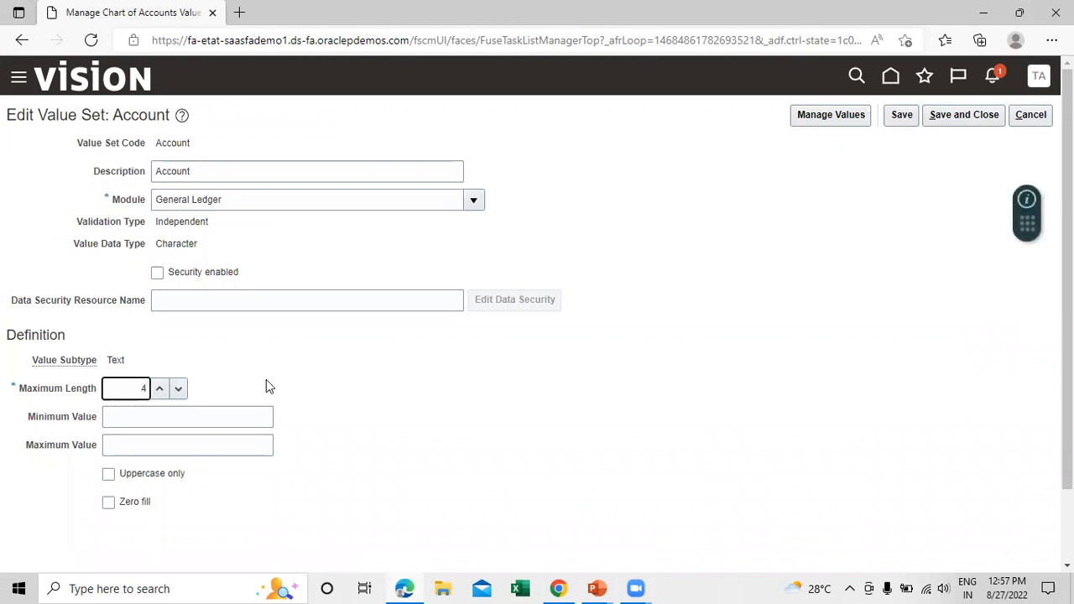
pyautogui.press('BackSpace')
pyautogui.write('5')
pyautogui.click(965, 118)
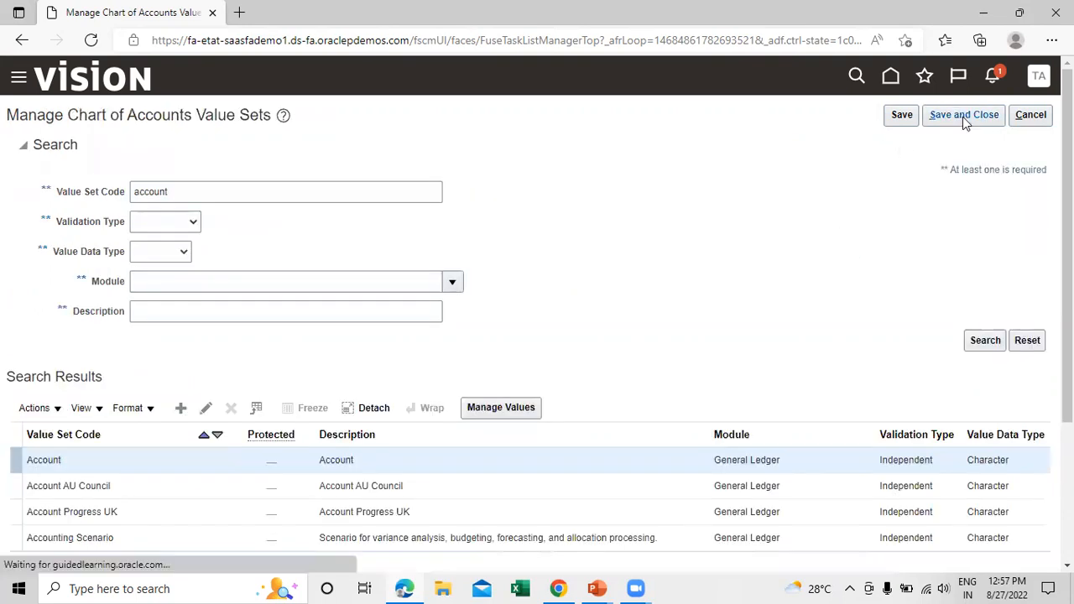
pyautogui.click(964, 117)
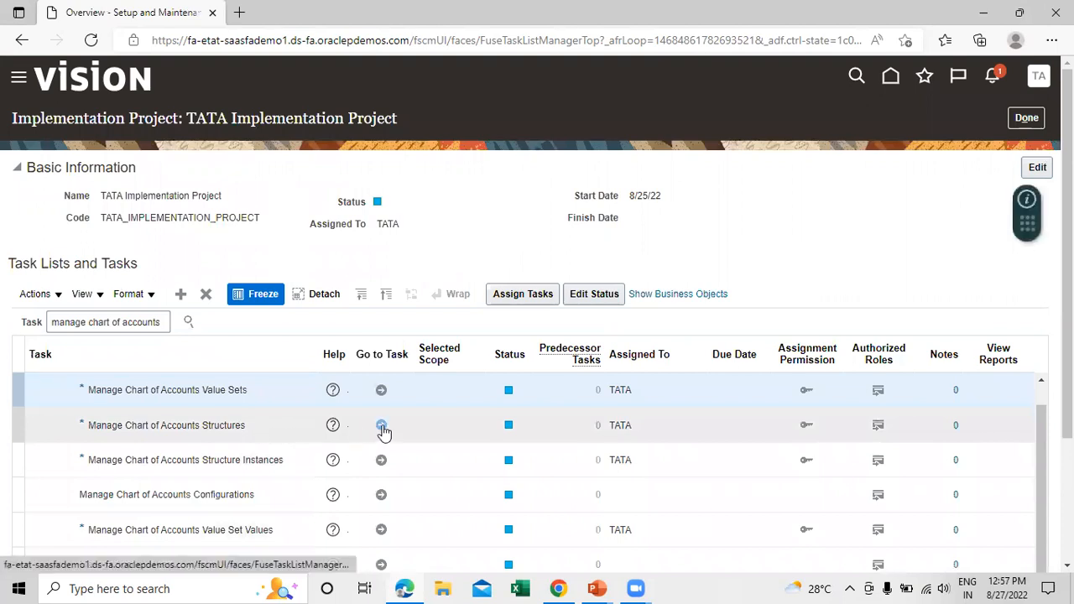
# In the chart of accounts structures task, deploy the General Ledger Accounting Flexfield and close the deployment confirmation.
pyautogui.click(381, 425)
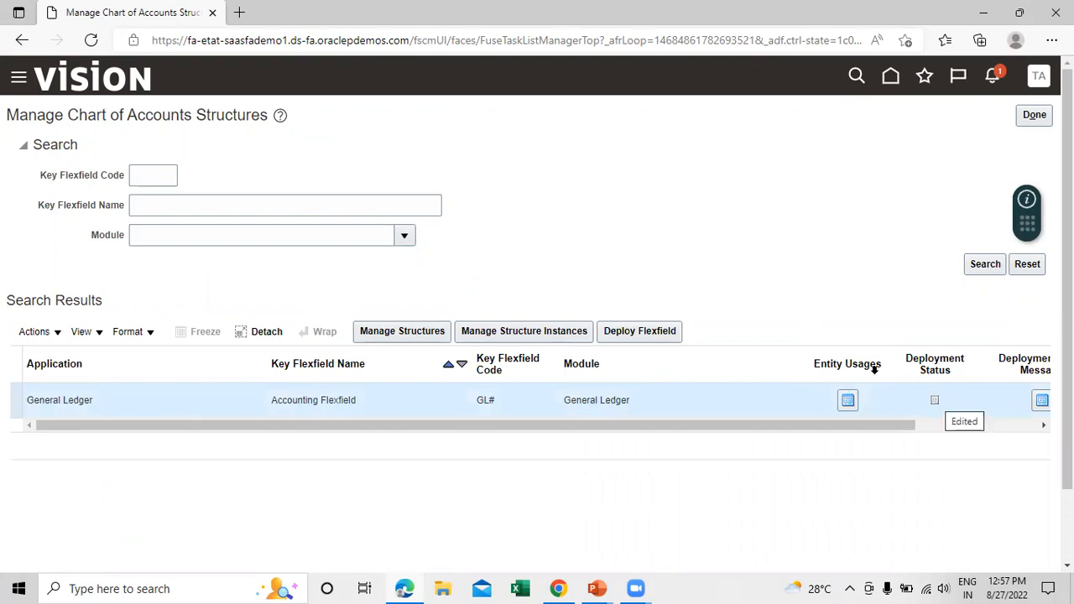
pyautogui.click(631, 332)
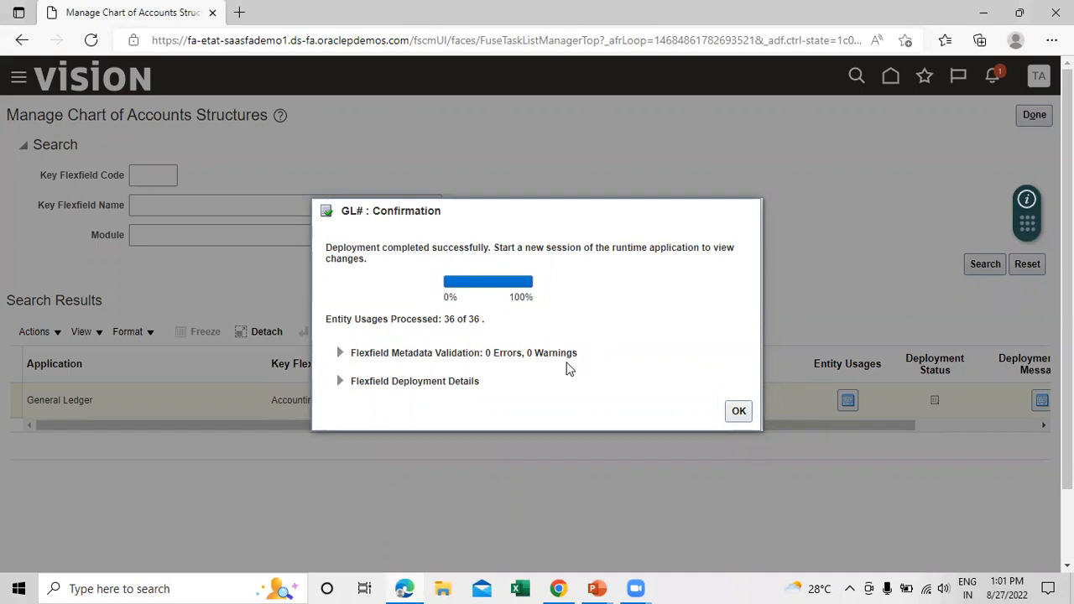
pyautogui.click(740, 413)
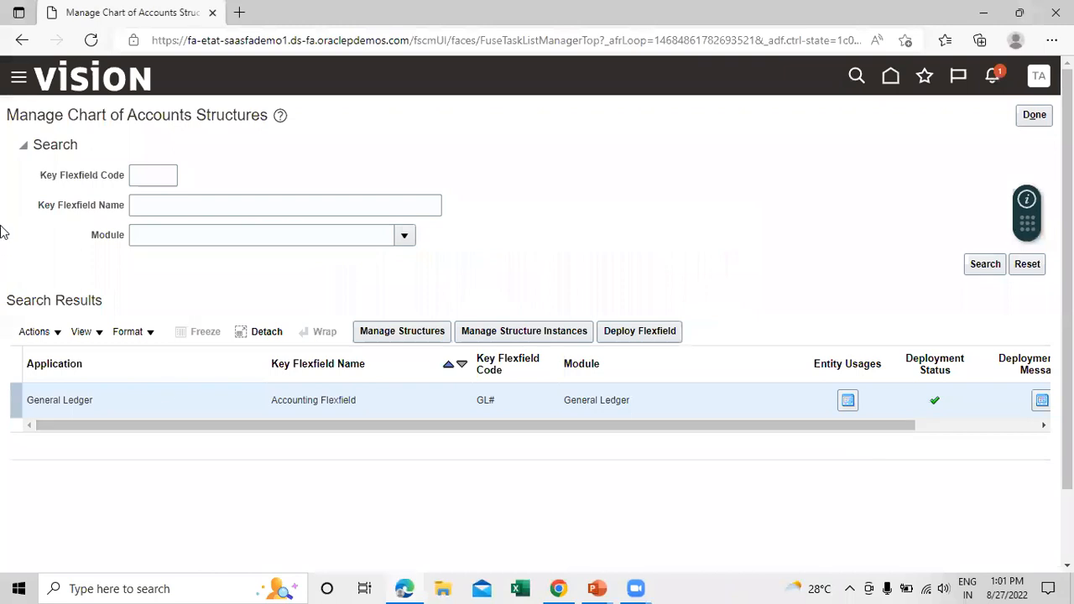